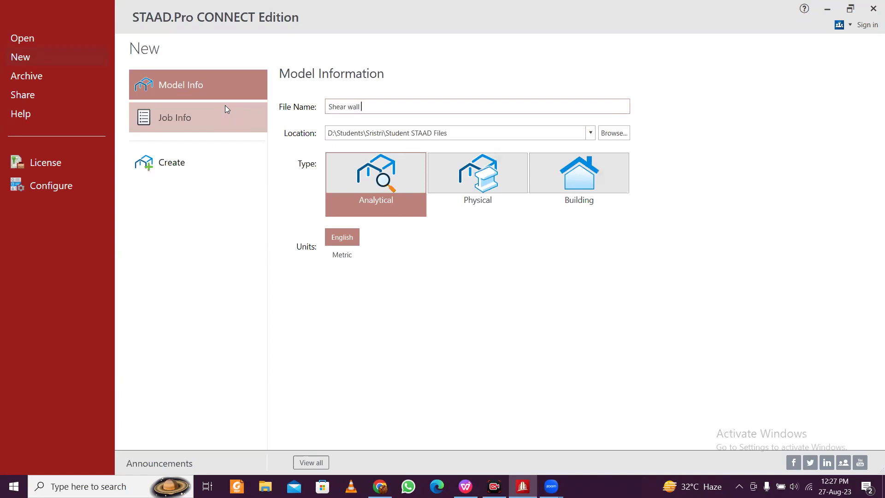
Step: Create a new analytical model named "Shear wall in staad" in metric units
type("staad")
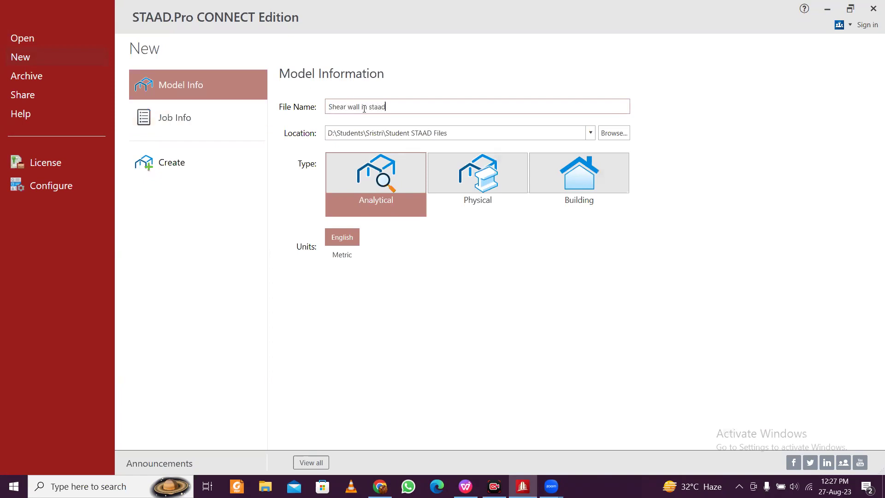
left_click(346, 253)
left_click(206, 164)
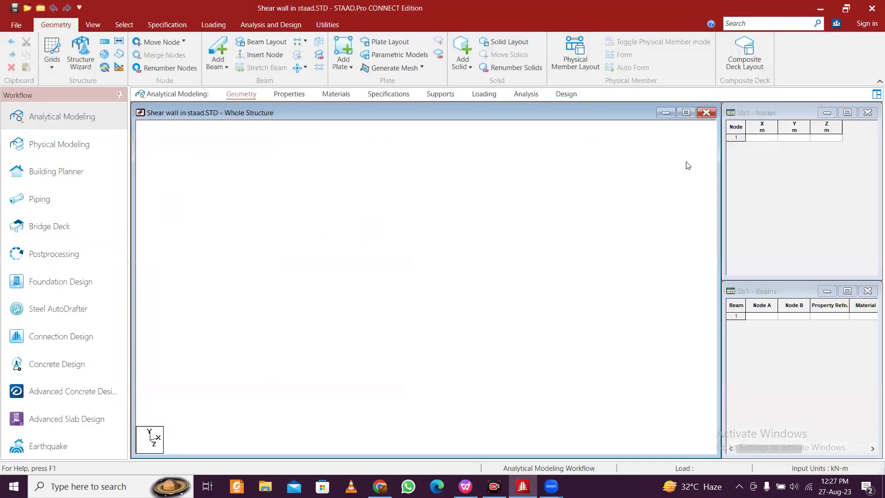
Step: Open the Structure Wizard and set its length unit to meters
left_click(105, 41)
left_click(663, 213)
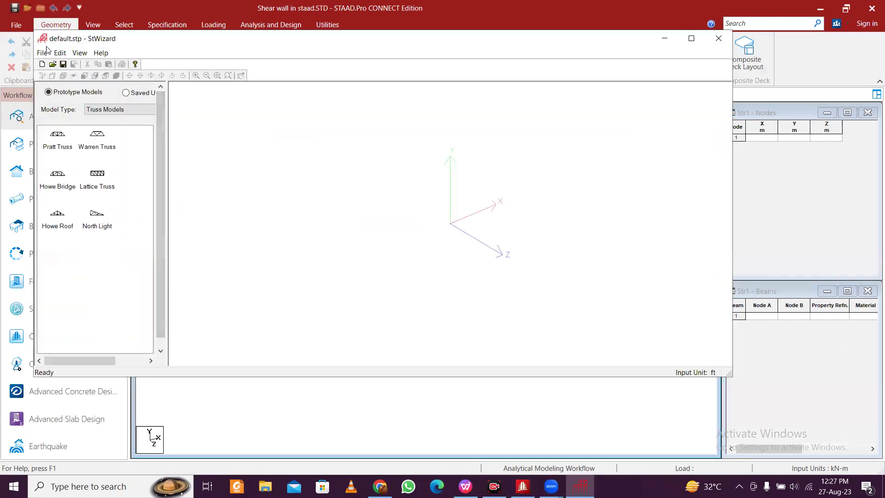
left_click(42, 53)
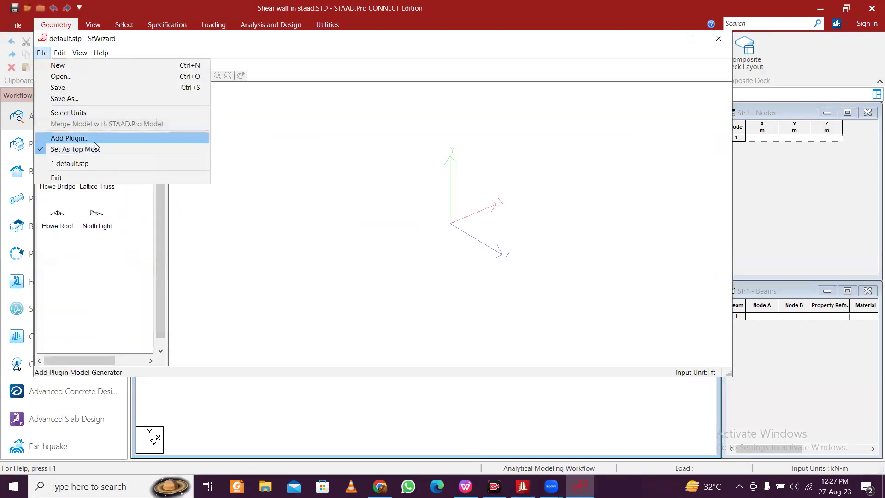
left_click(98, 112)
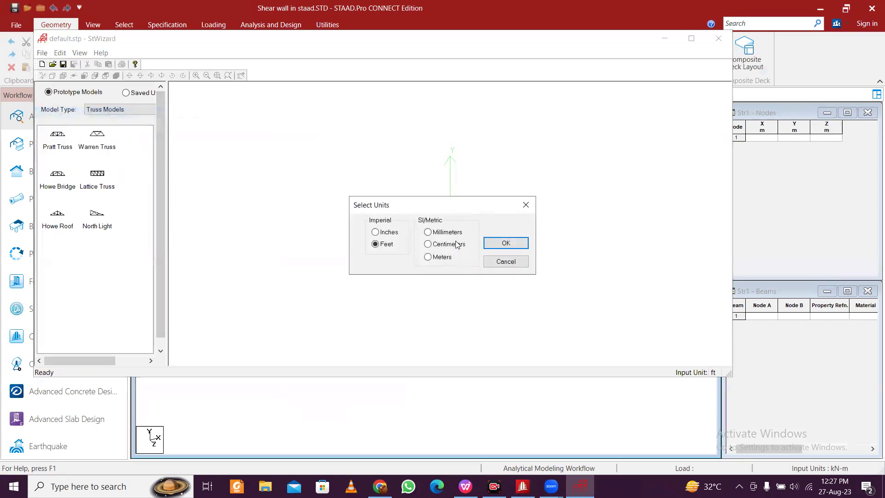
left_click(439, 260)
left_click(489, 245)
Step: Open the parameters of the Bay Frame prototype from the Frame Models
left_click(94, 112)
left_click(104, 119)
left_click(57, 138)
double_click(58, 138)
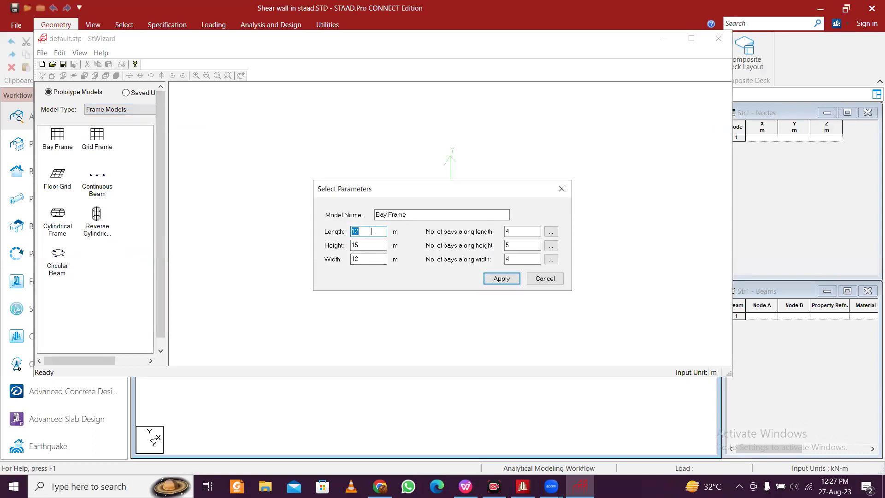
Step: Generate a bay frame 8 m long, 5 m high and 8 m wide, with 2 bays along each direction
type("8")
double_click(544, 231)
key("Tab")
key("Tab")
type("8")
double_click(522, 258)
type("8")
double_click(358, 245)
type("5")
double_click(522, 244)
type("2")
left_click(502, 278)
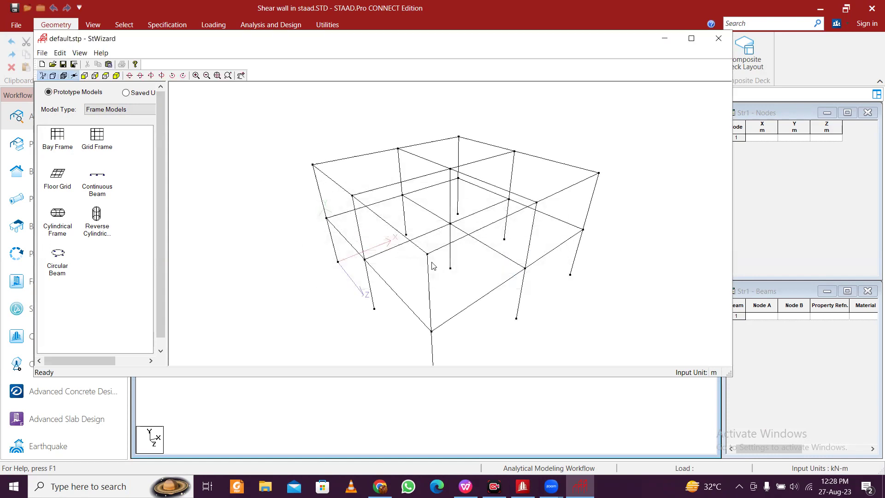
Step: Merge the bay frame with the STAAD.Pro model at X, Y and Z offsets of 0 m
left_click(42, 53)
left_click(111, 122)
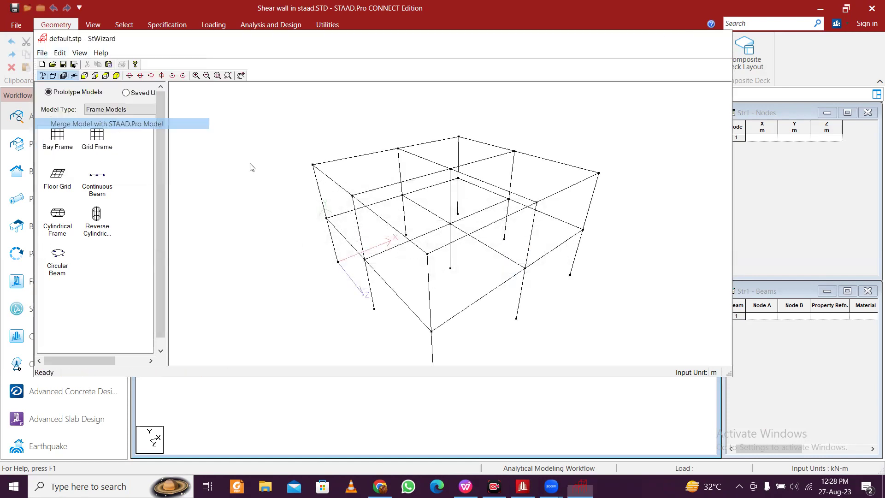
left_click(477, 269)
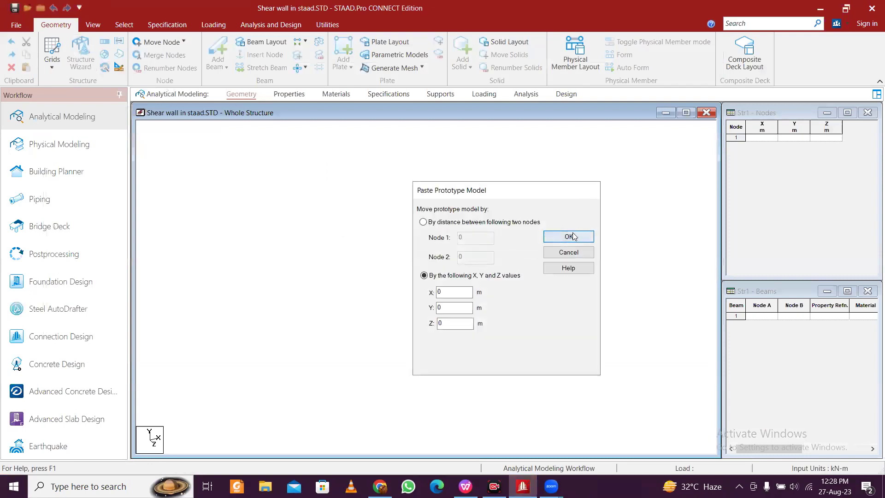
left_click(572, 235)
middle_click_drag(435, 344, 437, 277)
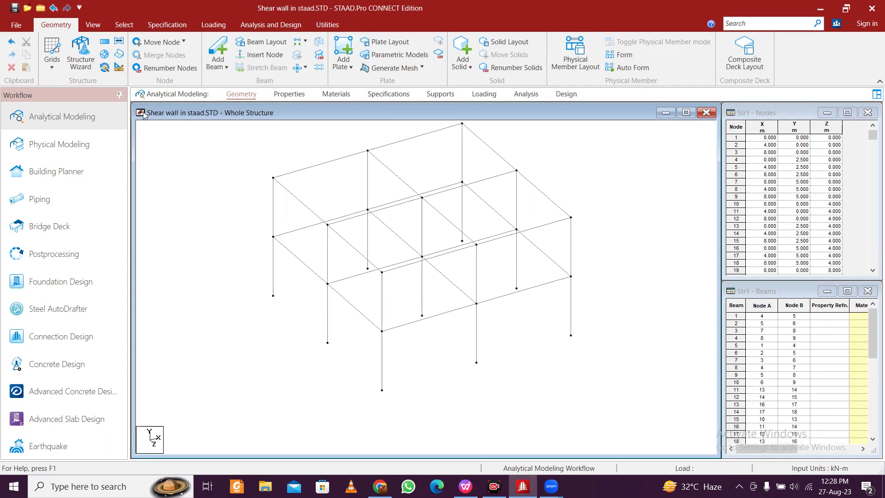
Step: In plan view, delete the beams at Z = 4 m running from X = 0 to the central column on both levels
left_click(101, 21)
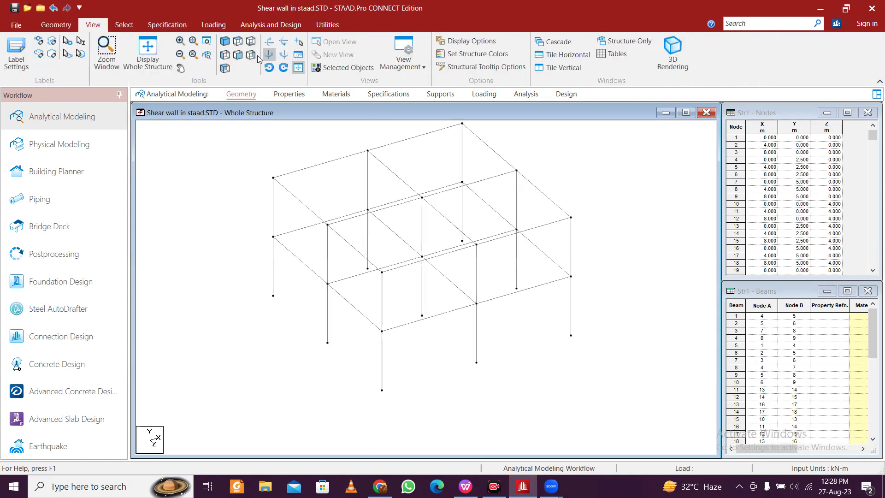
left_click(241, 42)
left_click_drag(257, 237, 286, 253)
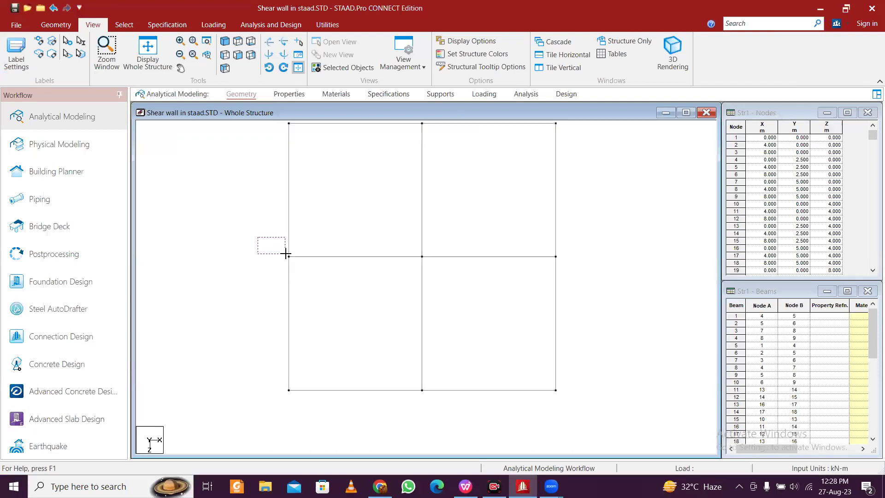
left_click_drag(406, 313, 344, 240)
key("Delete")
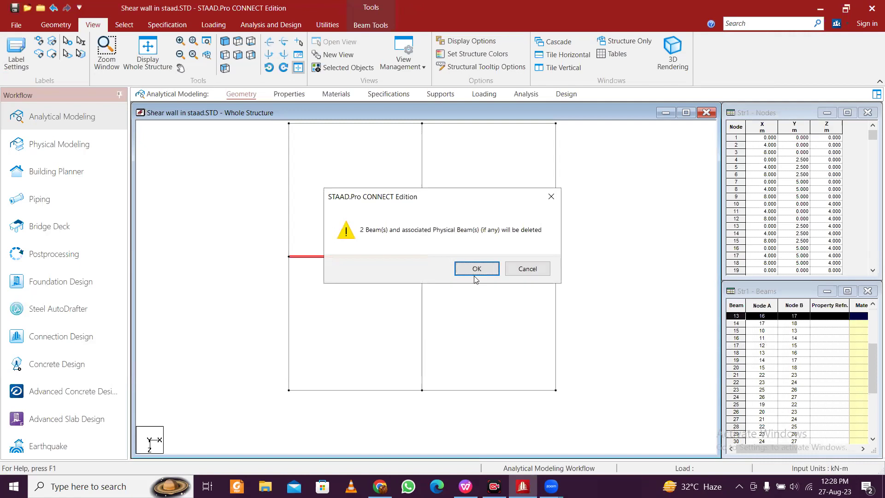
key("Return")
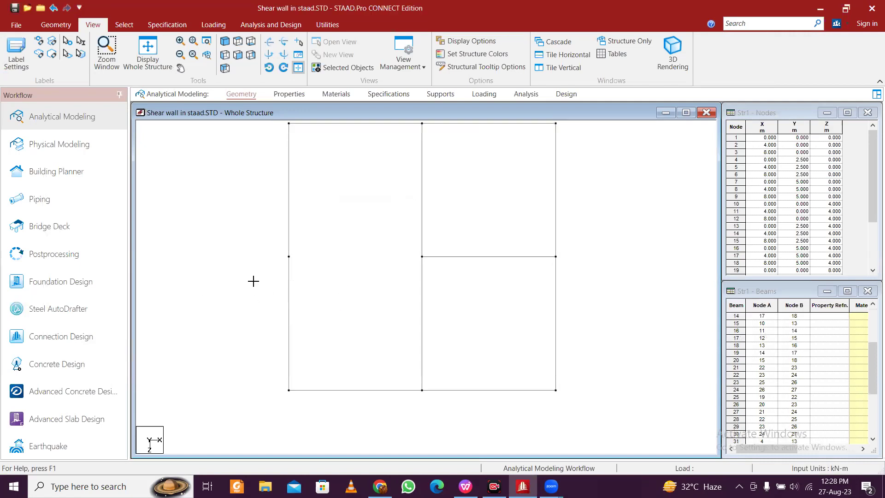
Step: Delete the two outer edges of beams around the corner bay at X 0–4 m and Z 4–8 m on both levels
left_click(291, 308)
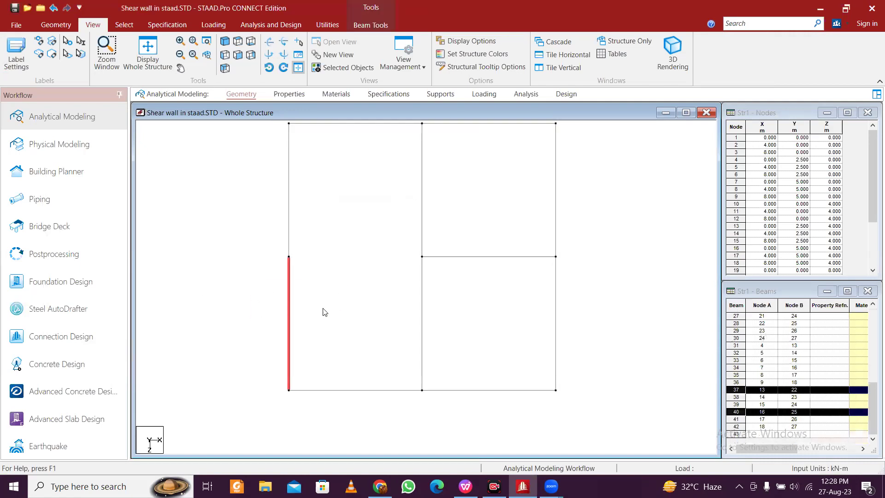
key("Delete")
left_click(476, 270)
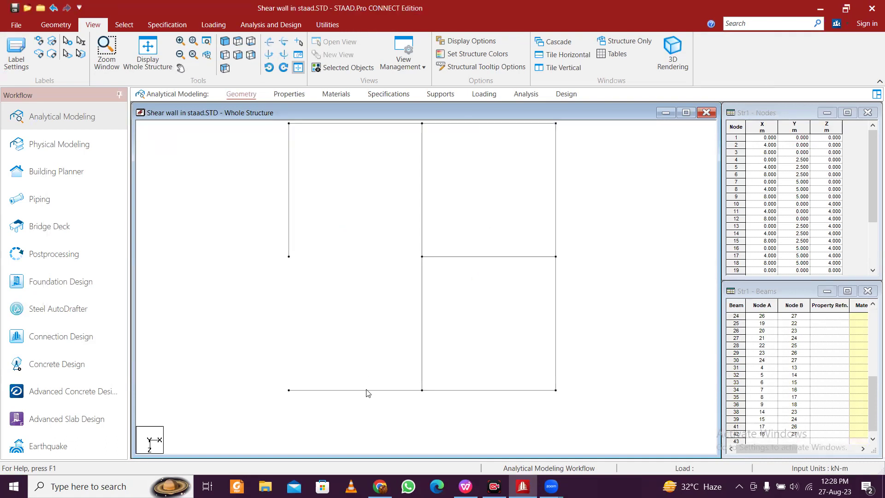
left_click(367, 391)
key("Delete")
left_click(469, 270)
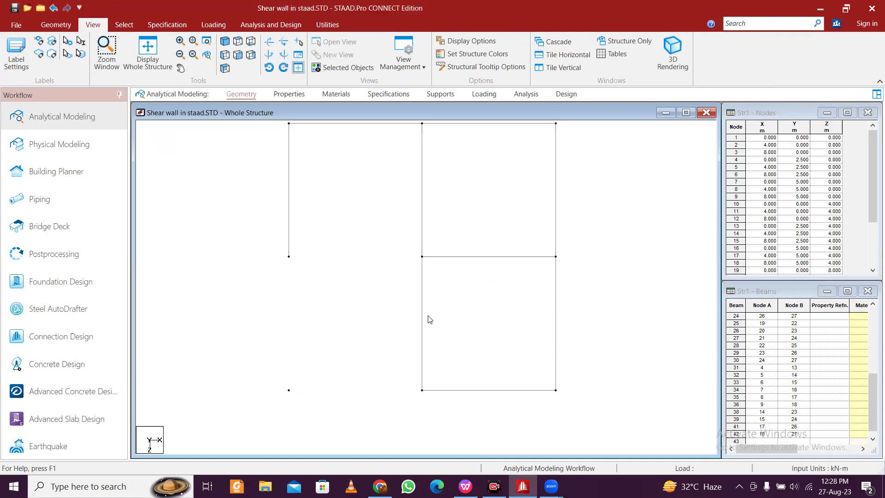
Step: Delete the beams at X = 4 m between Z = 4 m and Z = 8 m on both levels
left_click(420, 328)
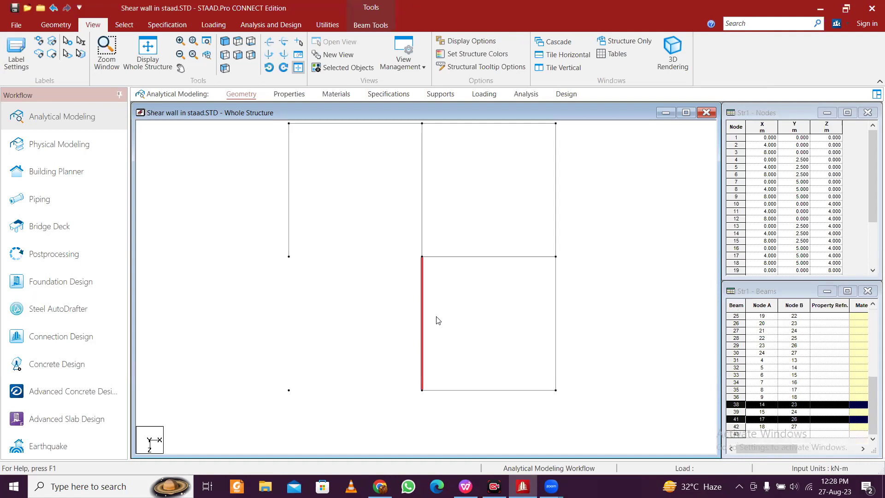
left_click(224, 40)
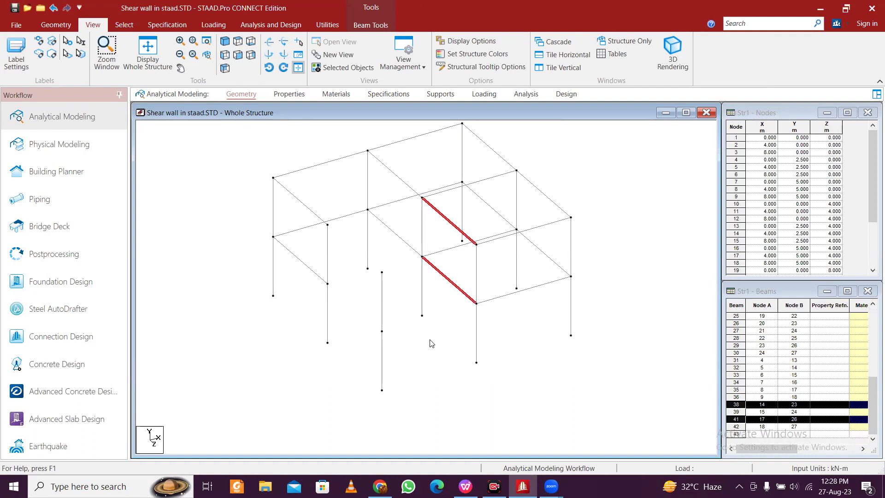
left_click(238, 42)
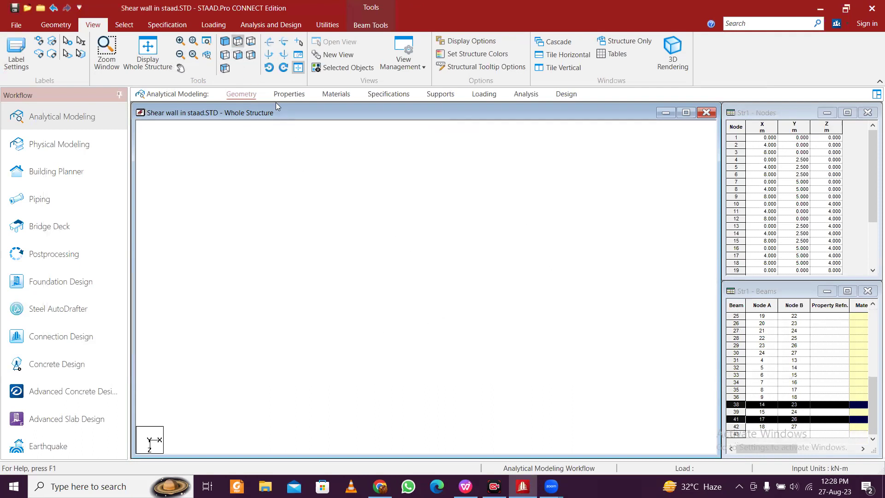
left_click(438, 317)
left_click(421, 311)
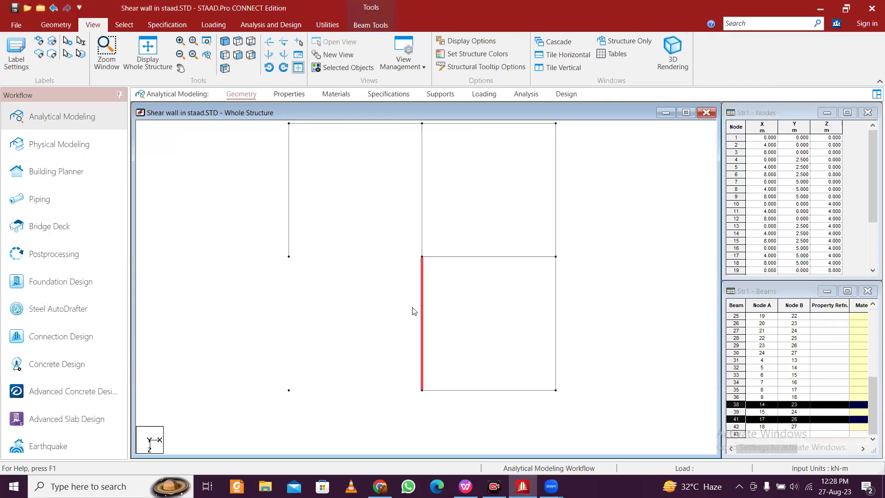
key("Delete")
left_click(477, 269)
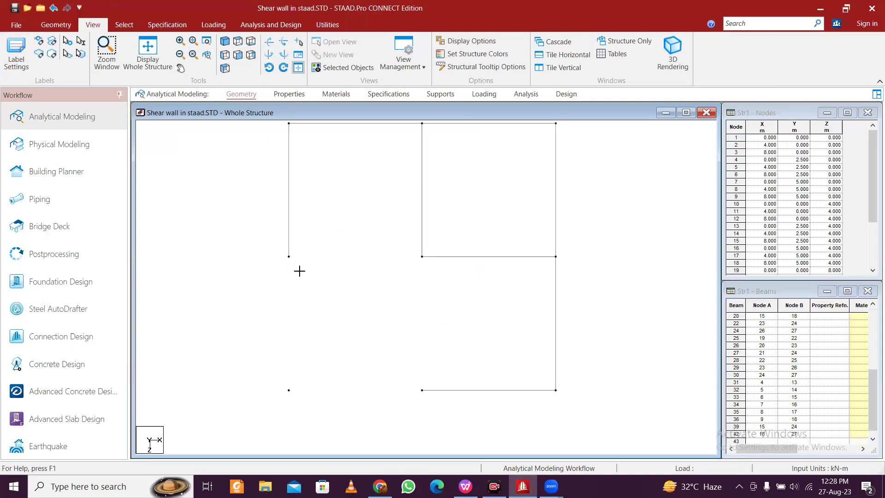
Step: In isometric view, start a new parametric meshed surface of type Wall with the default name
left_click(224, 41)
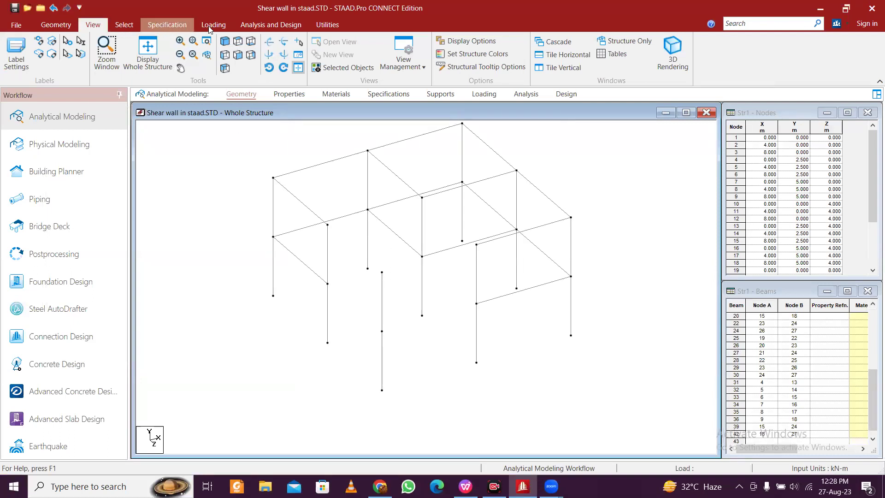
left_click(72, 26)
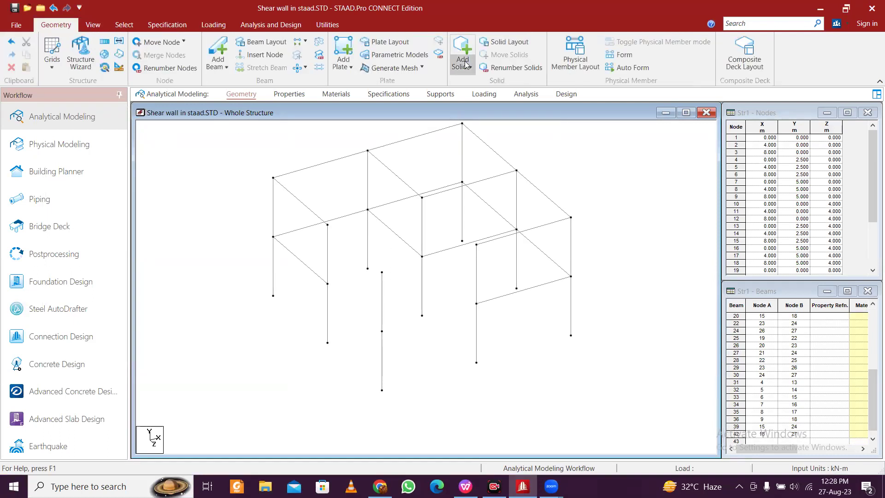
left_click(396, 55)
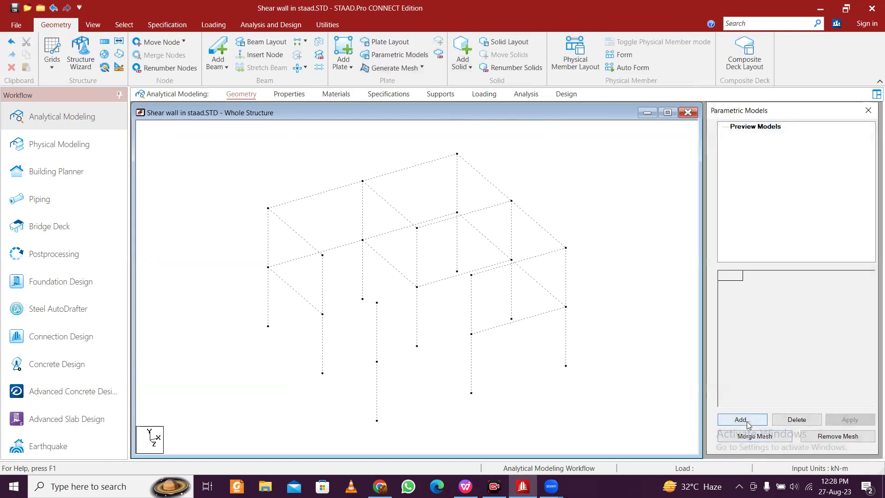
left_click(740, 419)
left_click(486, 228)
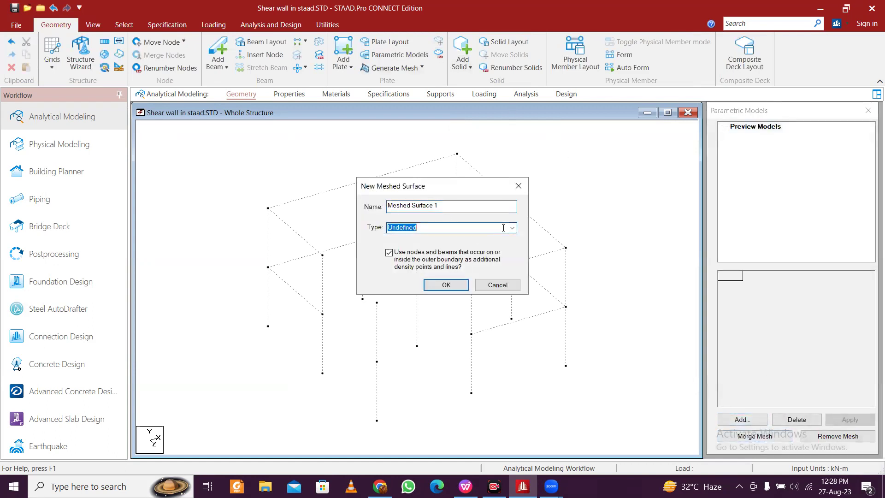
left_click(487, 249)
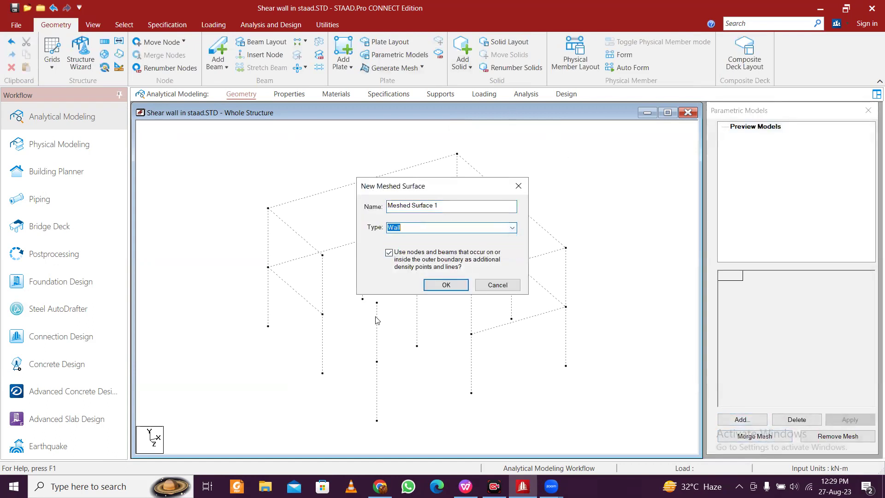
left_click(456, 285)
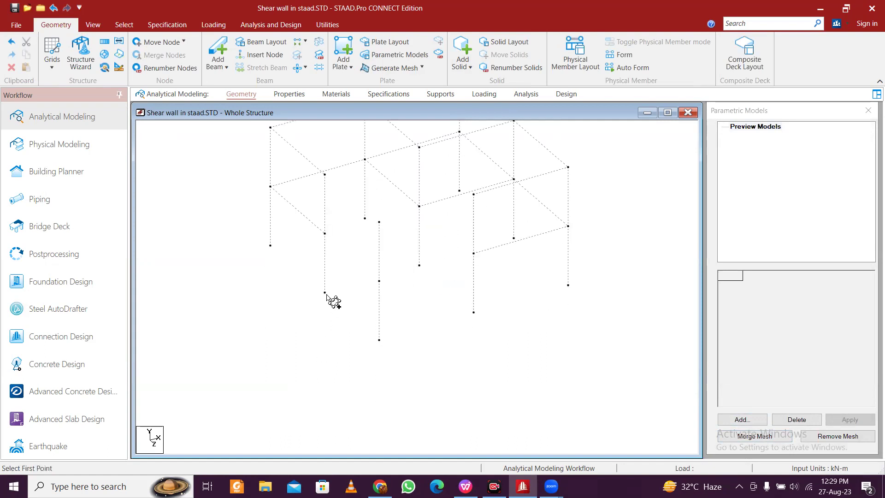
Step: Outline the first wall on the lower storey at X = 0, between the columns at Z = 4 m and Z = 8 m
left_click(324, 292)
left_click(379, 340)
left_click(379, 281)
left_click(324, 232)
right_click(336, 300)
Step: Mesh the first wall using 0.5 as the default number of boundary edge divisions, and collapse its model entry
left_click(497, 332)
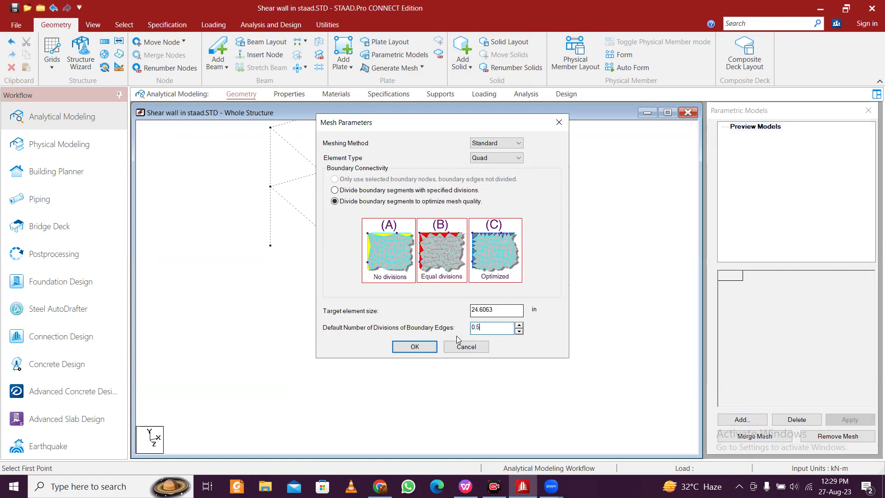
left_click(415, 347)
left_click(482, 269)
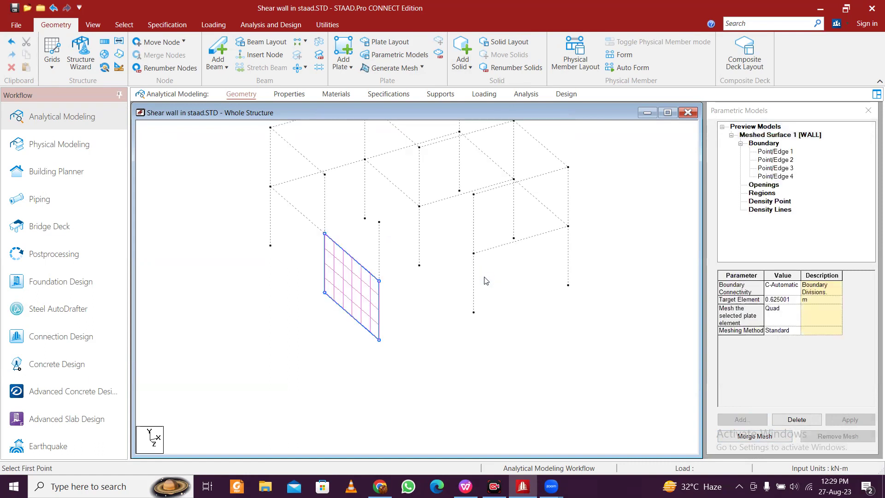
left_click(732, 135)
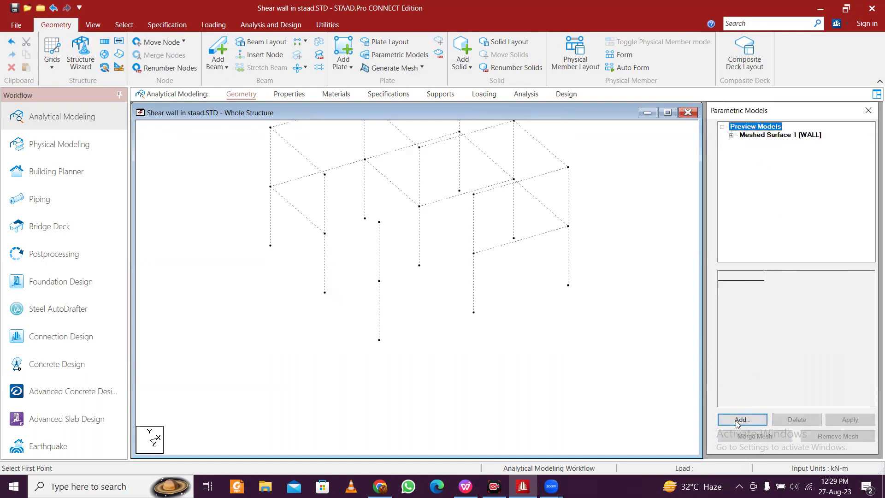
Step: Add a second Wall surface outlined on the lower storey at Z = 8 m, between the columns at X = 0 and X = 4 m
left_click(739, 420)
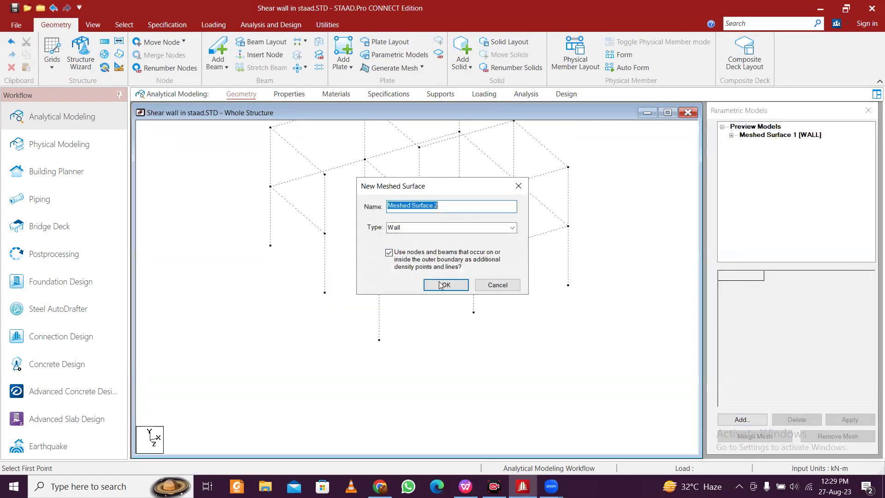
left_click(441, 285)
left_click(380, 341)
left_click(474, 313)
left_click(474, 254)
left_click(385, 283)
right_click(388, 346)
Step: Mesh the second wall with 0.5 default boundary edge divisions and return to the collapsed list of preview models
left_click(503, 328)
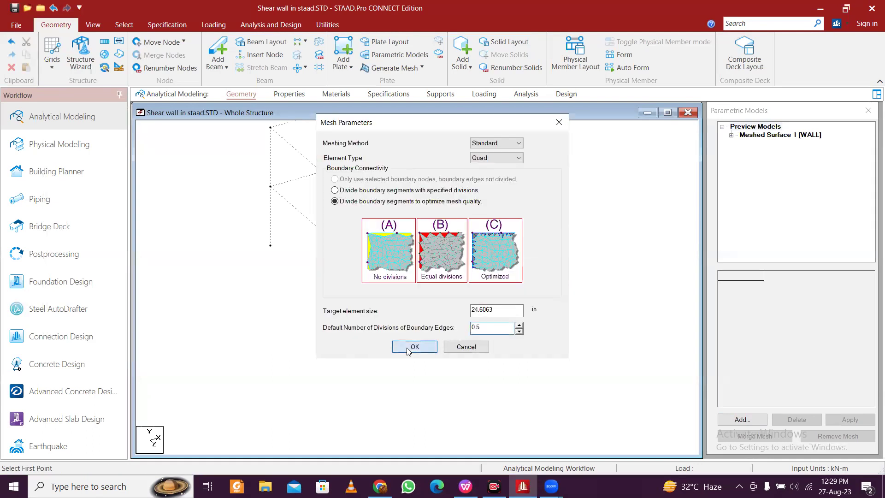
left_click(408, 348)
left_click(481, 269)
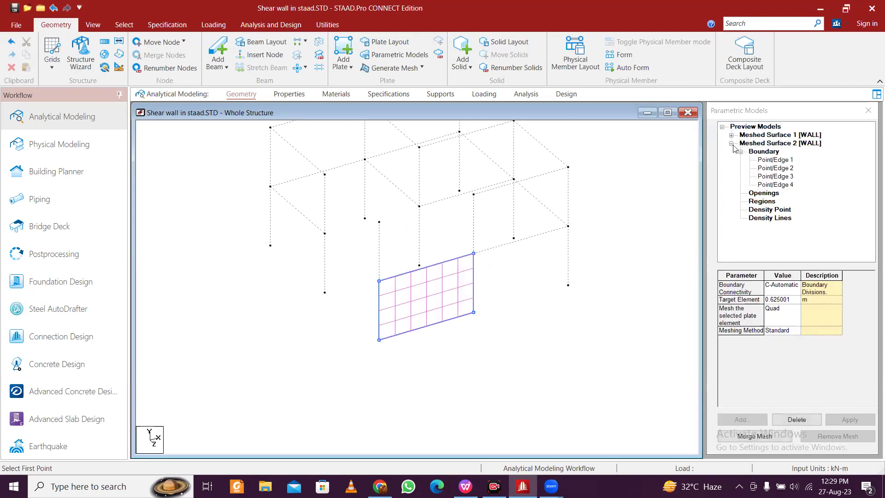
left_click(734, 145)
left_click(732, 144)
left_click(747, 127)
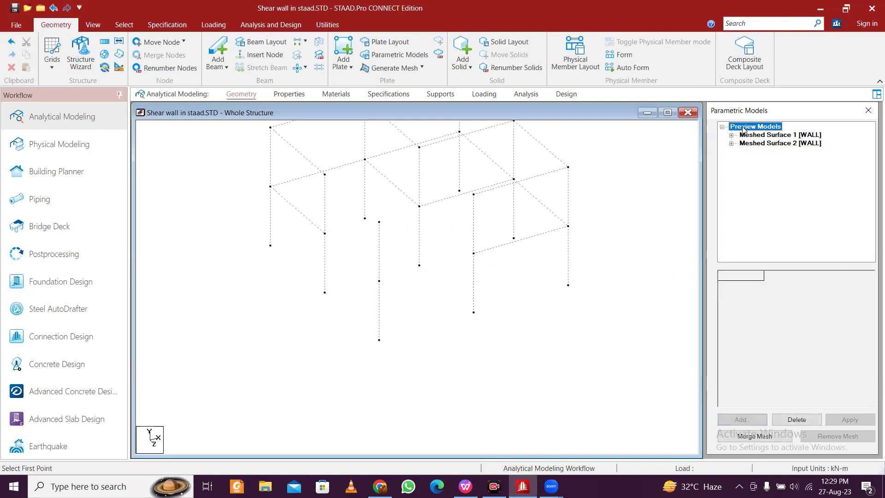
Step: Add a third Wall surface outlined on the lower storey at X = 4 m, between the columns at Z = 8 m and Z = 4 m
left_click(740, 420)
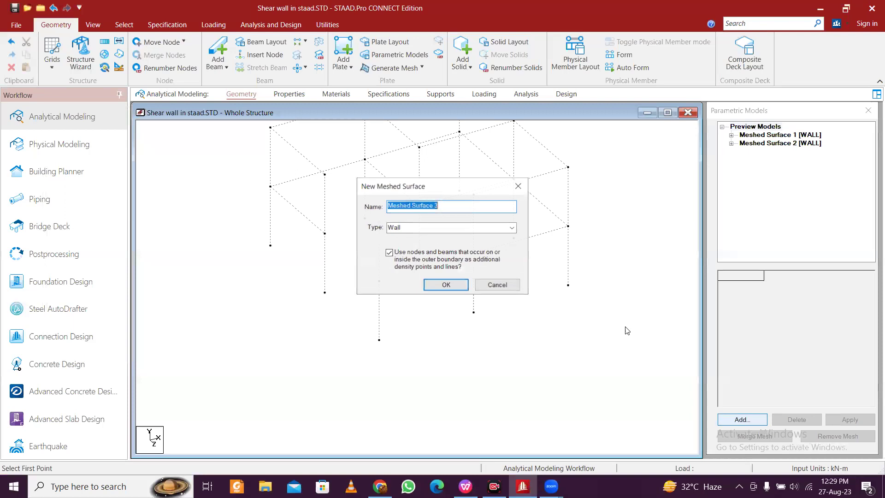
left_click(450, 284)
left_click(474, 313)
left_click(473, 254)
left_click(420, 207)
left_click(420, 266)
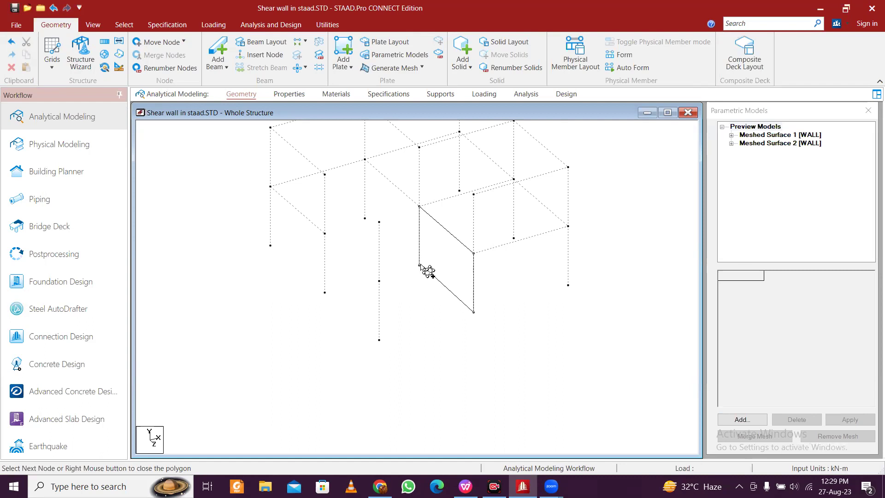
left_click(474, 313)
Step: Mesh the third wall without openings, using the same default boundary edge divisions as the other walls, and collapse its model entry
left_click(491, 327)
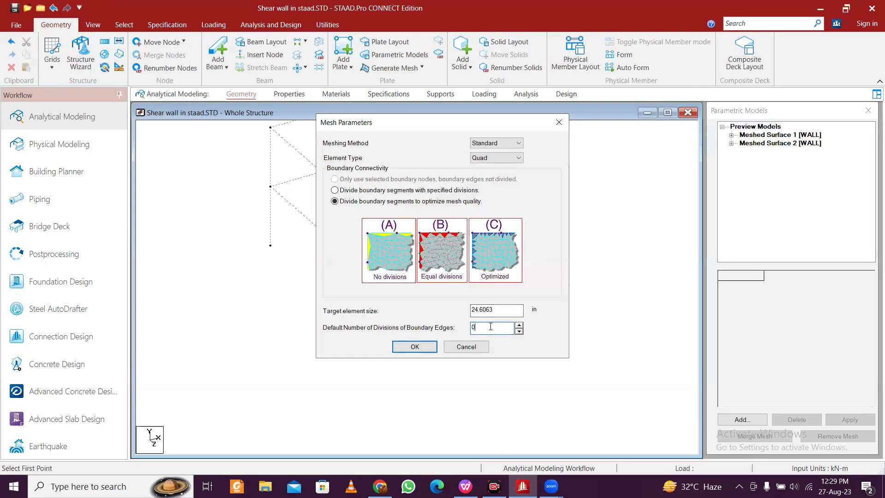
left_click(415, 347)
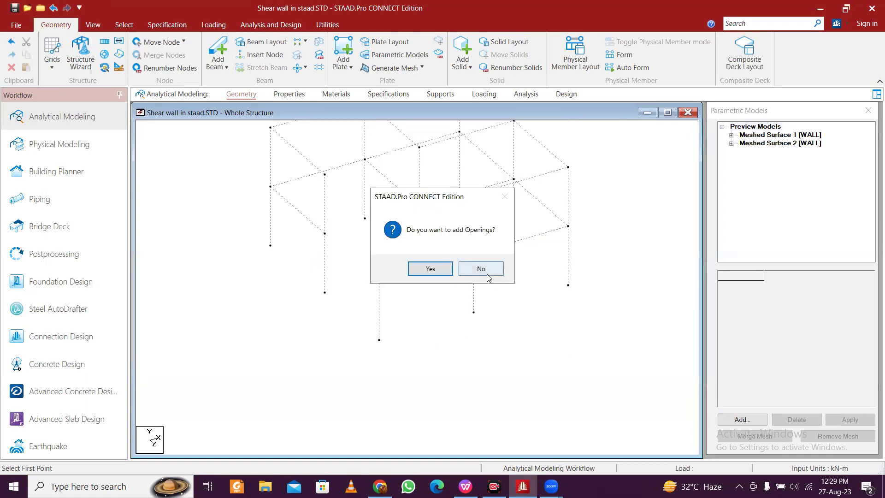
left_click(488, 275)
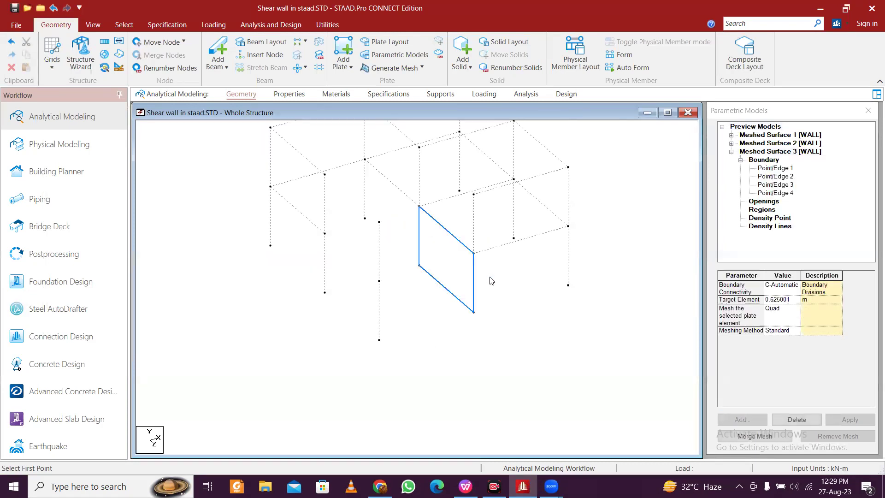
left_click(731, 153)
Step: Merge the meshes of the third, second and first lower-storey walls into the structure
left_click(755, 437)
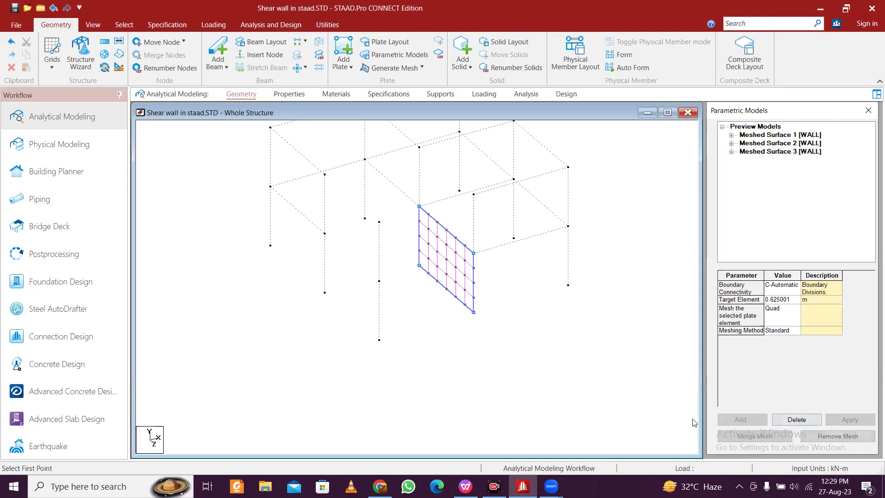
left_click(778, 144)
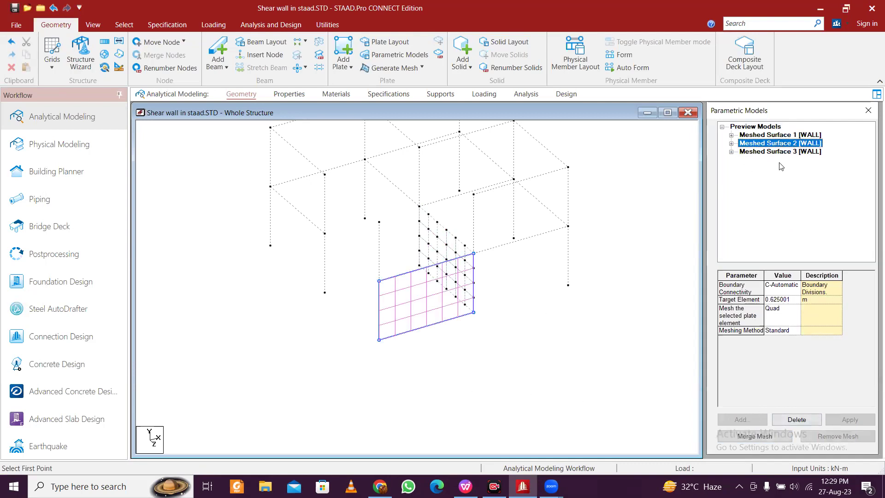
left_click(753, 434)
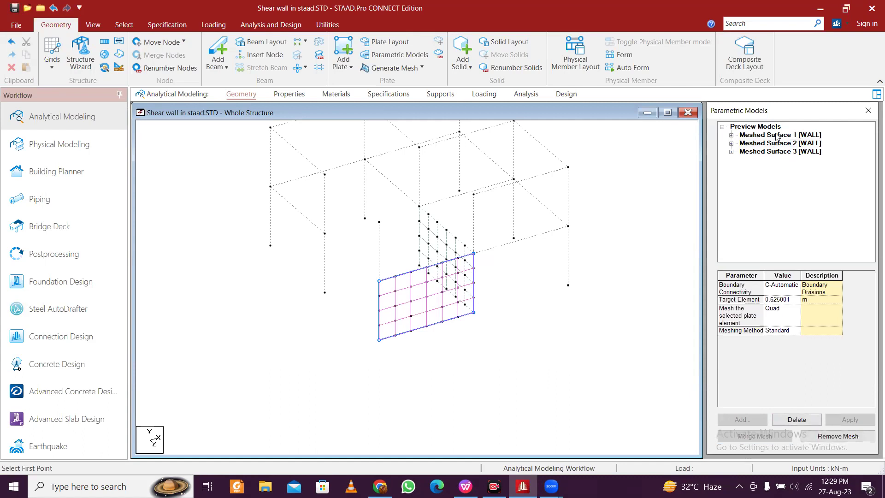
left_click(778, 135)
left_click(755, 436)
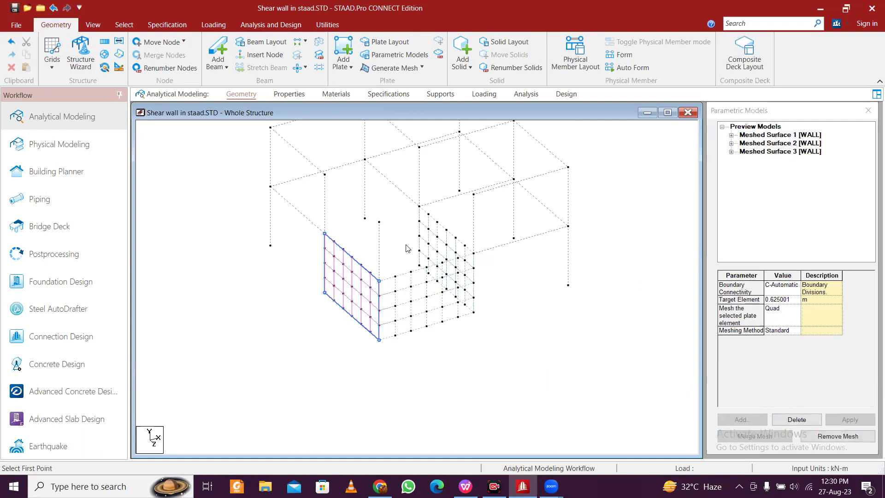
left_click(379, 249)
left_click(429, 375)
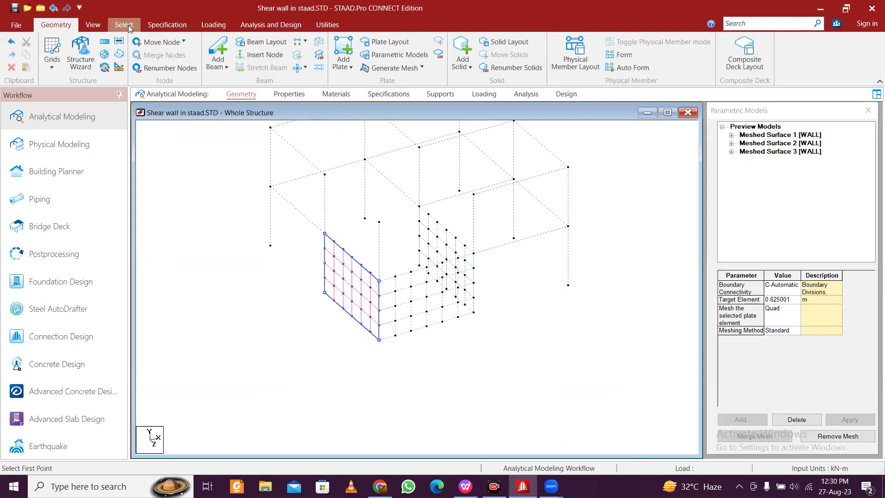
Step: Add a fourth Wall surface outlined on the upper storey at X = 0, between the columns at Z = 4 m and Z = 8 m
left_click(760, 127)
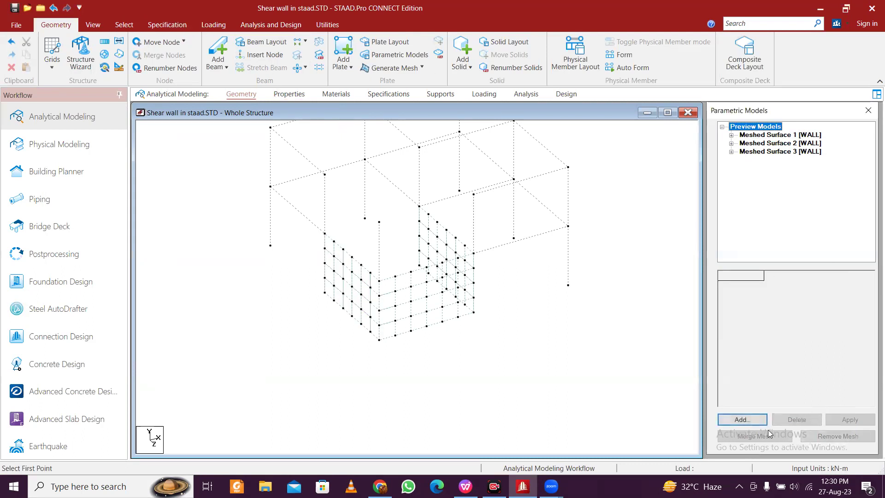
left_click(742, 419)
left_click(445, 285)
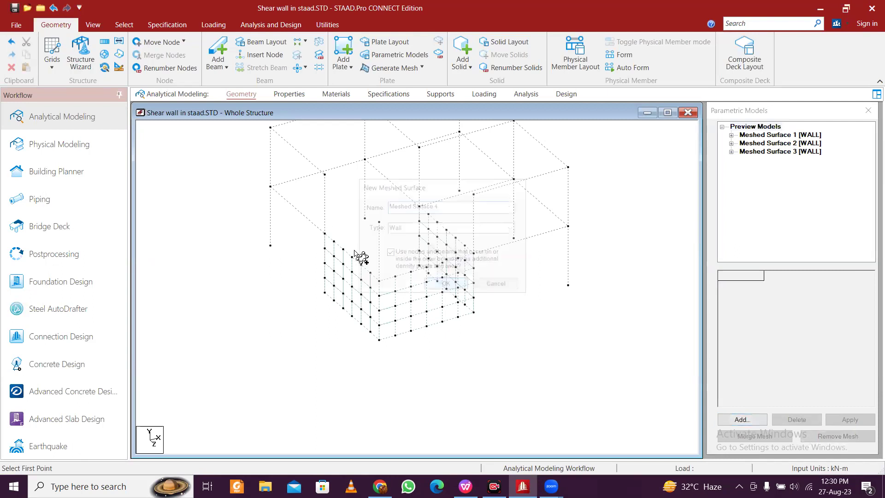
left_click(325, 233)
left_click(324, 174)
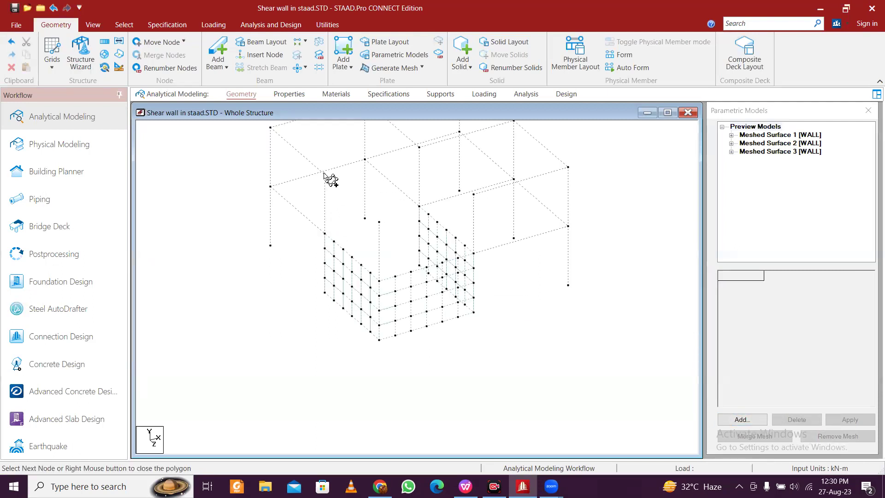
left_click(379, 222)
left_click(379, 282)
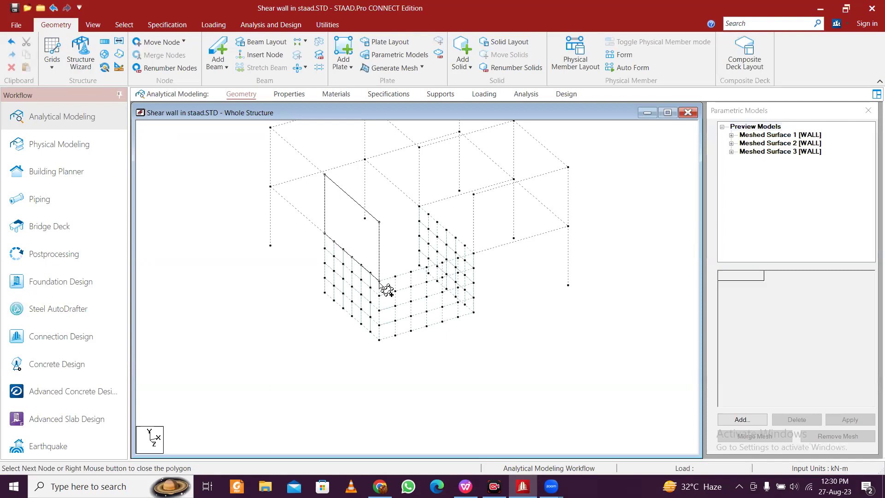
left_click(325, 233)
Step: Mesh the fourth wall without openings, after setting its default boundary edge divisions, and collapse its model entry
left_click(496, 326)
left_click(415, 347)
left_click(467, 267)
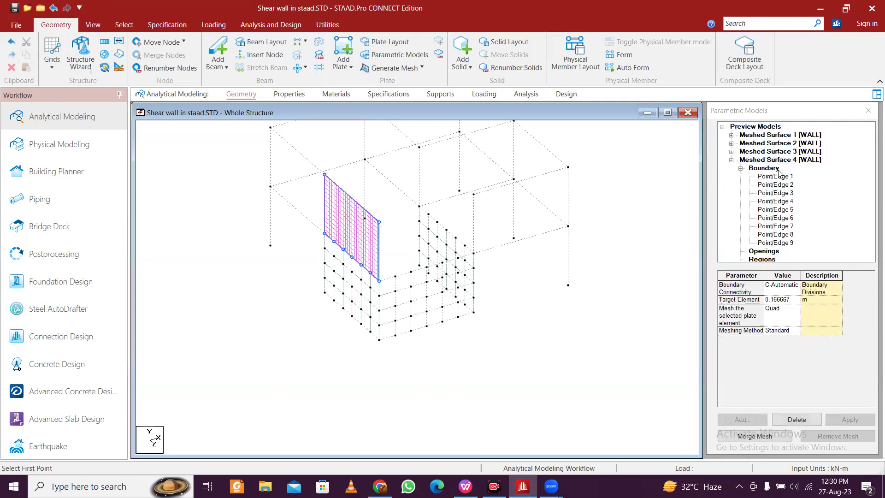
left_click(732, 160)
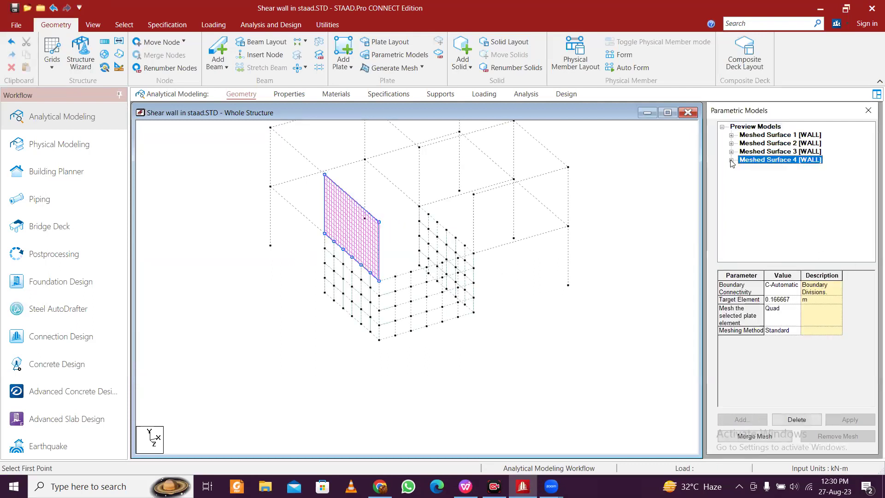
Step: Add a fifth Wall surface outlined on the upper storey at Z = 8 m, between the columns at X = 0 and X = 4 m
left_click(758, 126)
left_click(752, 419)
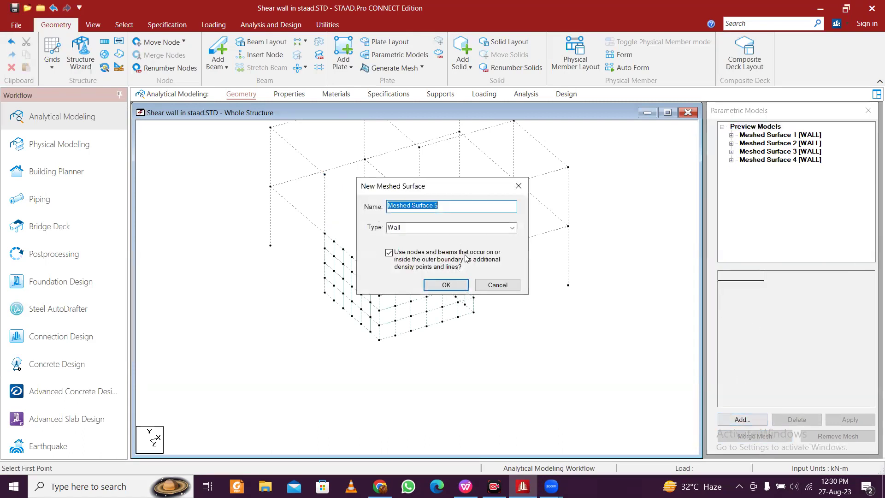
left_click(449, 282)
left_click(379, 280)
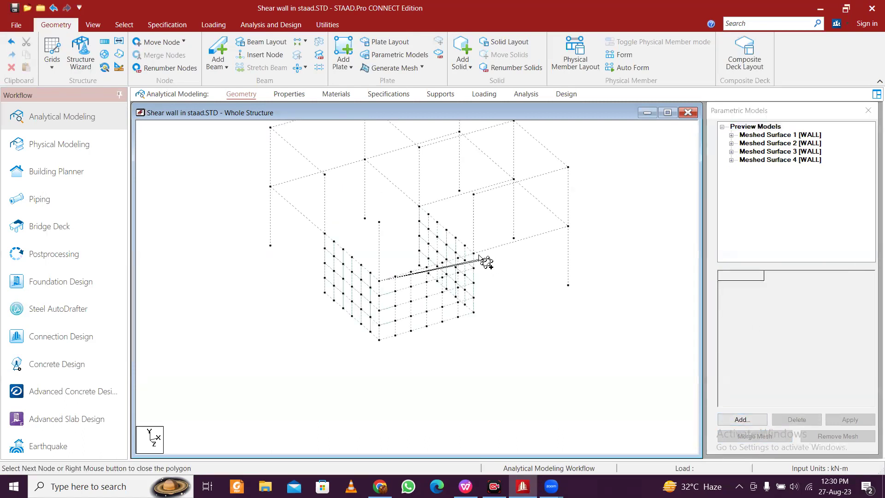
left_click(474, 253)
left_click(474, 194)
left_click(379, 222)
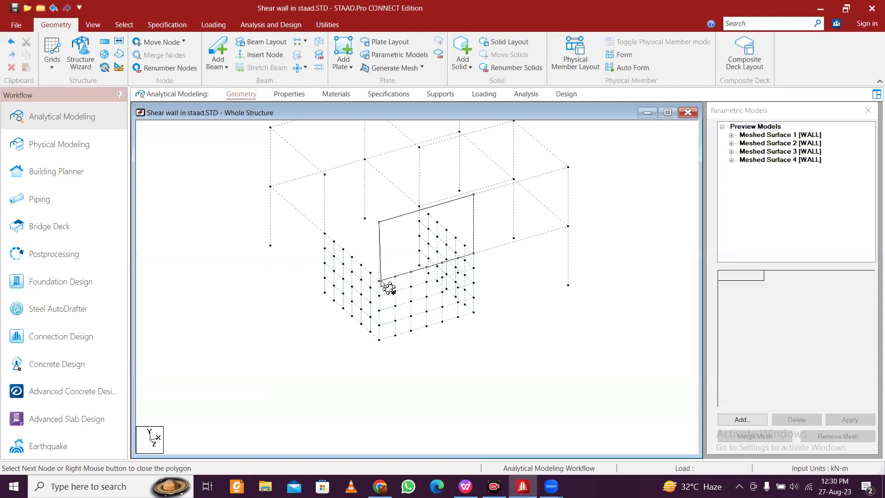
right_click(388, 287)
Step: Mesh the fifth wall with 0.5 default boundary edge divisions and no openings, and collapse its model entry
left_click(495, 325)
type(".5")
left_click(417, 347)
left_click(490, 270)
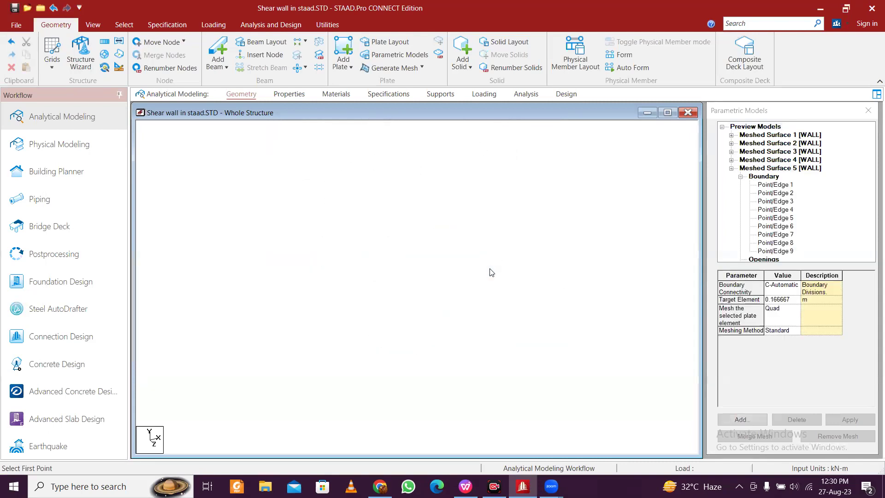
left_click(731, 169)
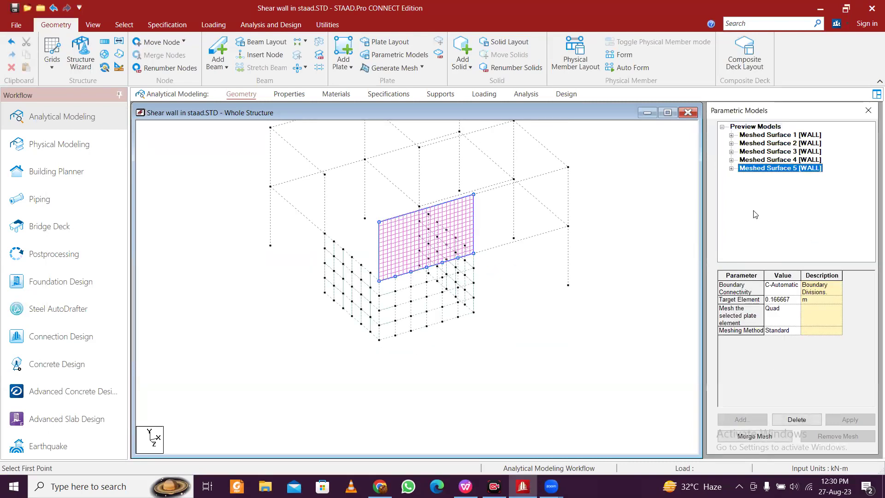
Step: Add a sixth Wall surface outlined on the upper storey at X = 4 m, between the columns at Z = 8 m and Z = 4 m
left_click(761, 127)
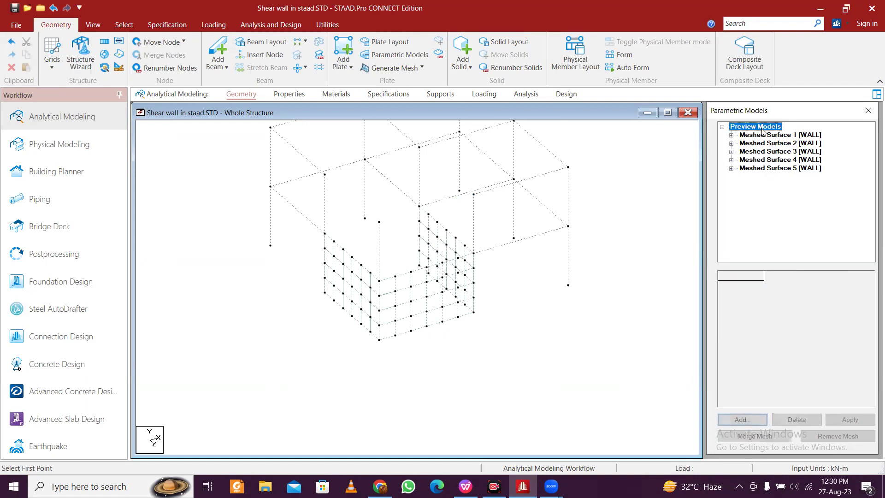
left_click(742, 420)
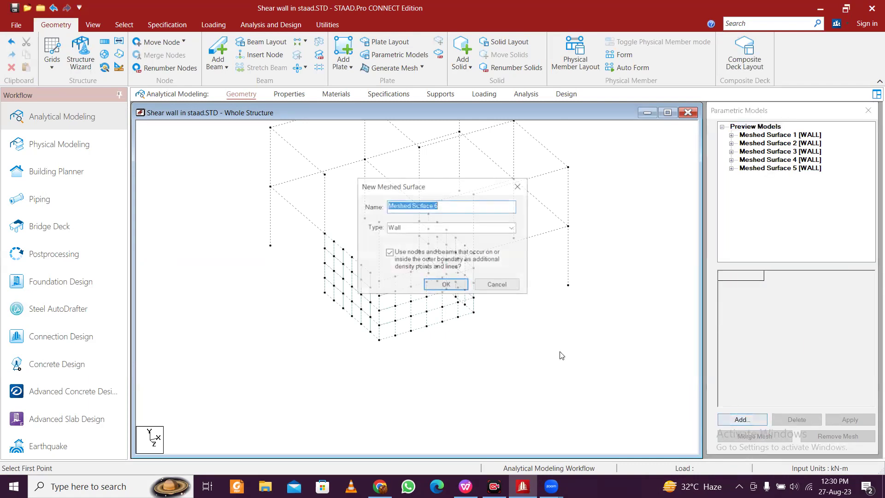
left_click(447, 283)
left_click(473, 253)
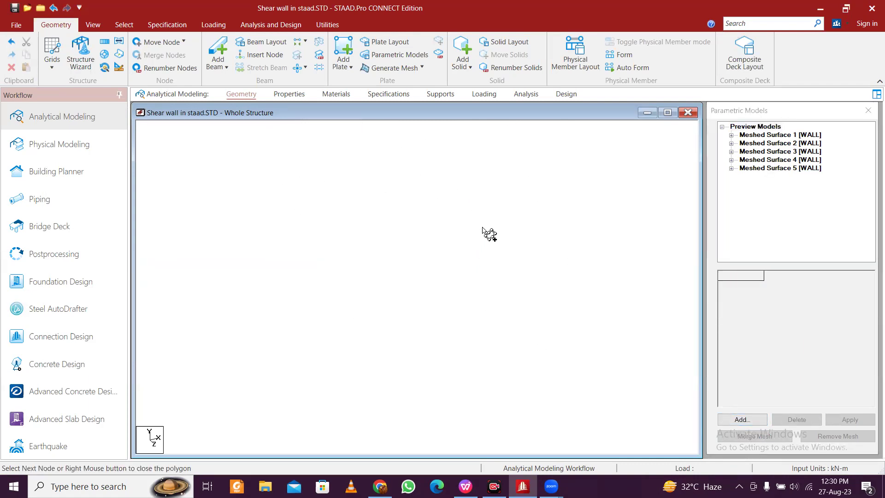
left_click(473, 194)
left_click(419, 146)
left_click(419, 206)
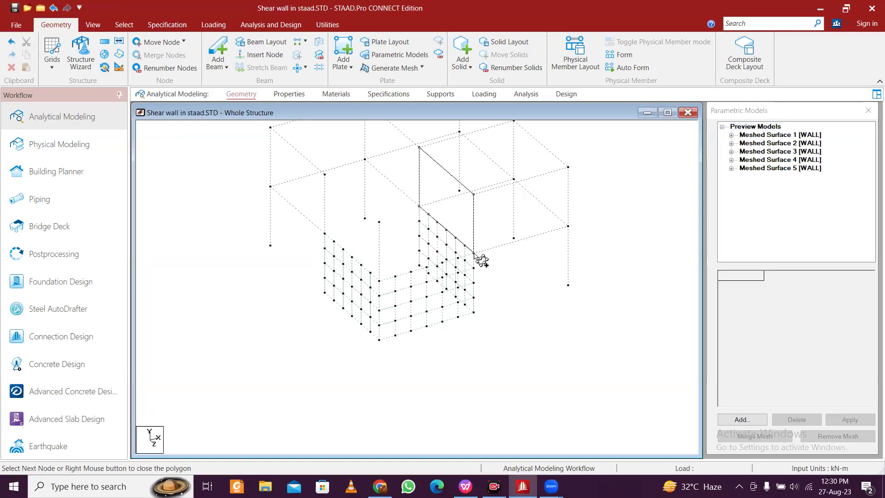
right_click(480, 259)
Step: Mesh the sixth wall with 0.5 default boundary edge divisions and no openings, and collapse its model entry
double_click(495, 325)
type("0.5")
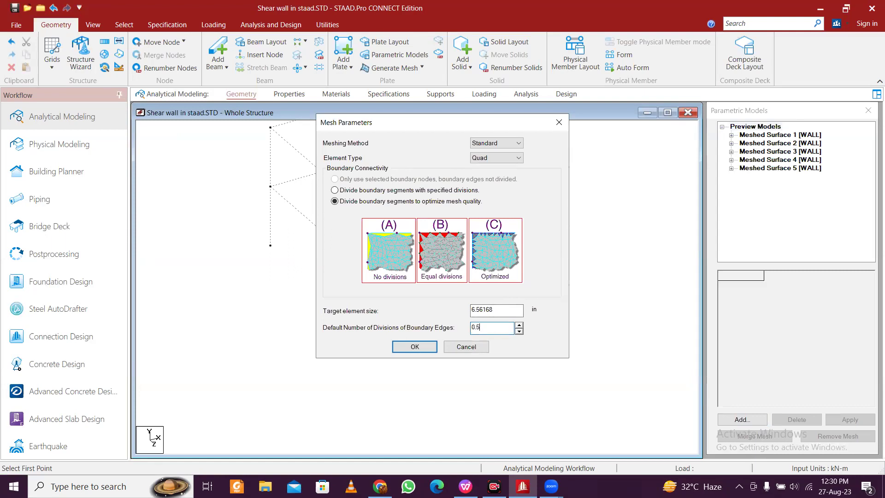
left_click(432, 347)
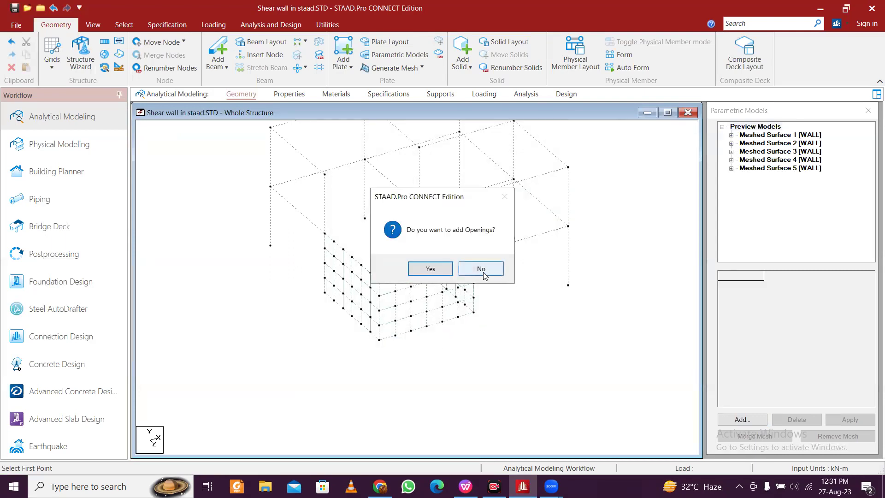
left_click(481, 269)
left_click(732, 160)
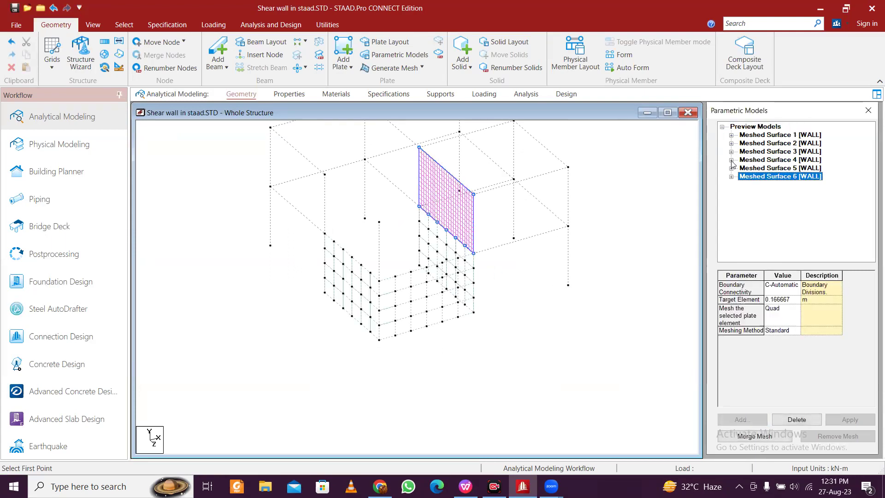
Step: Merge the meshes of the sixth, fifth and fourth upper-storey walls into the structure
left_click(736, 438)
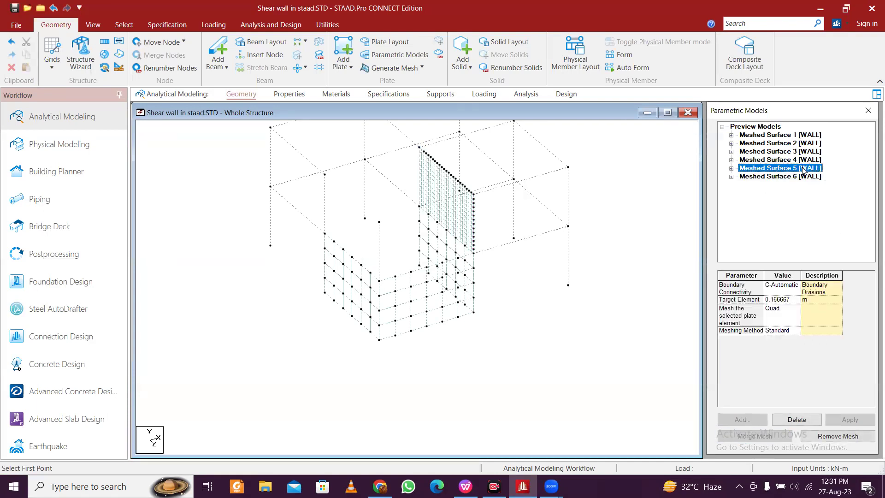
left_click(752, 436)
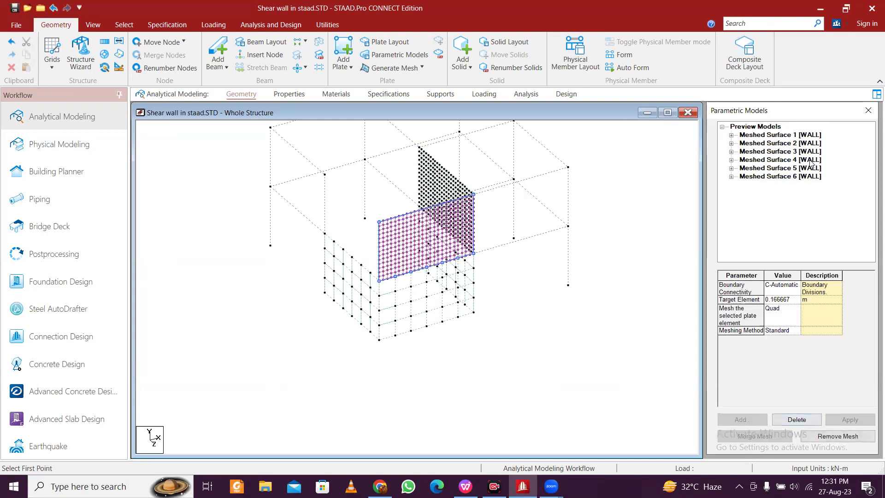
left_click(810, 162)
left_click(761, 435)
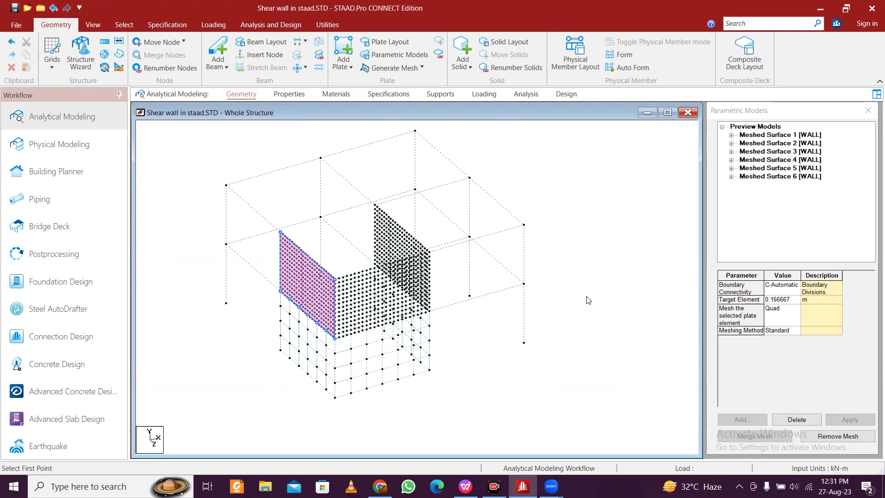
Step: Define a rectangular CONCRETE section property with YD 0.3 m and ZD 0.3 m
left_click(305, 96)
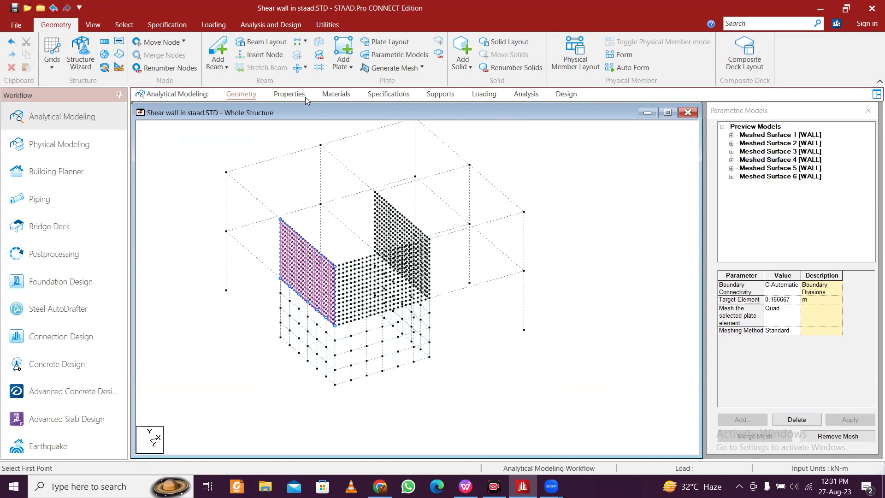
left_click(846, 355)
left_click(341, 195)
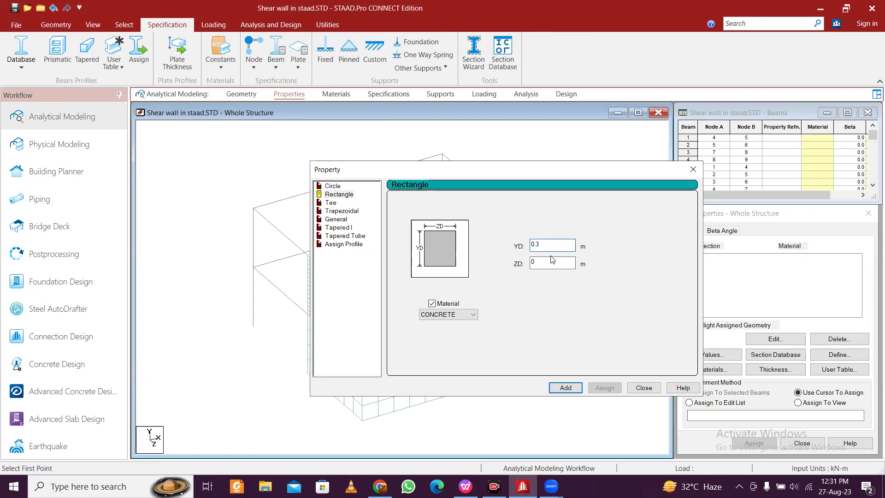
left_click(547, 268)
left_click(566, 388)
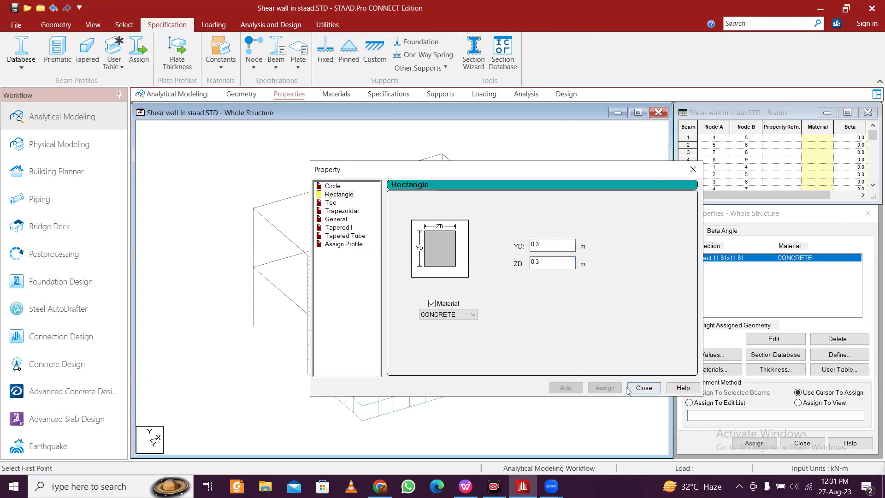
left_click(644, 388)
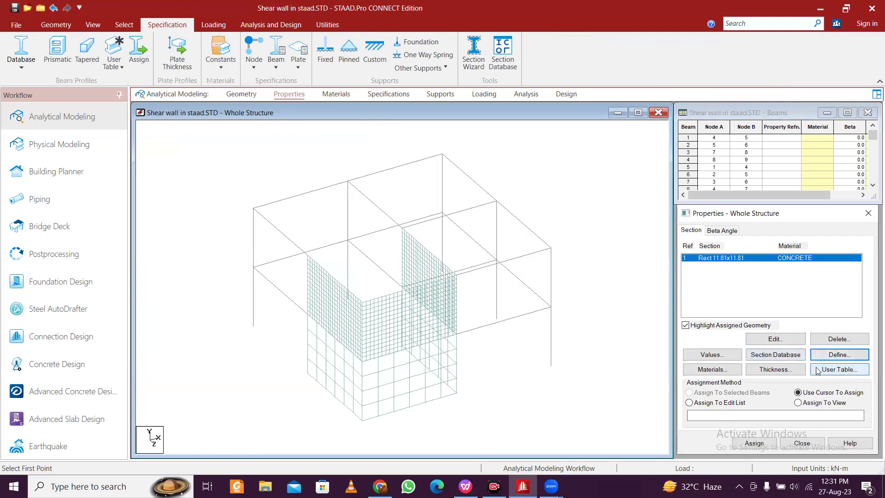
Step: Define a uniform plate thickness property of 7.87 in (0.2 m) with CONCRETE material
left_click(776, 370)
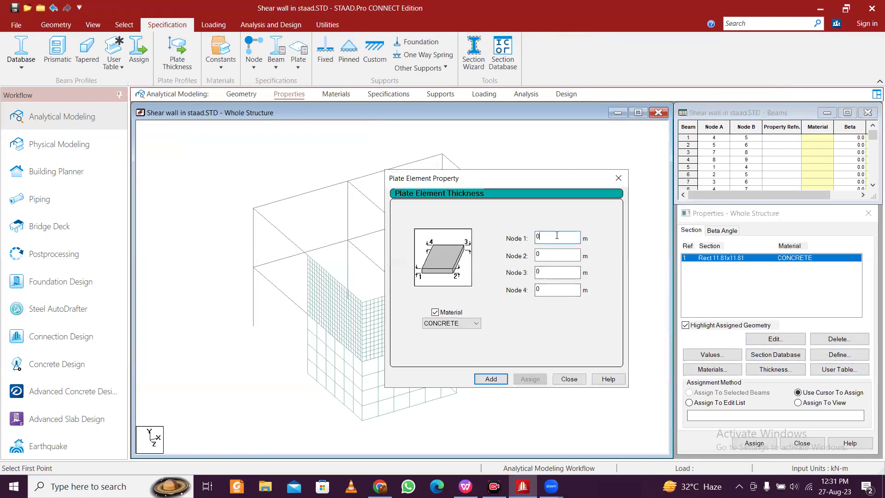
left_click(491, 379)
left_click(566, 378)
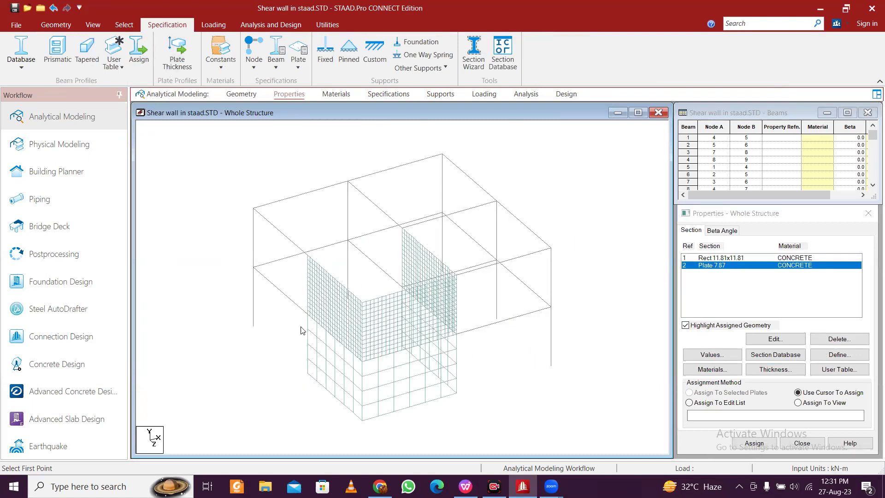
Step: Delete the vertical column segments at the four corners of the shear-wall bay, selecting them in plan view
left_click(97, 26)
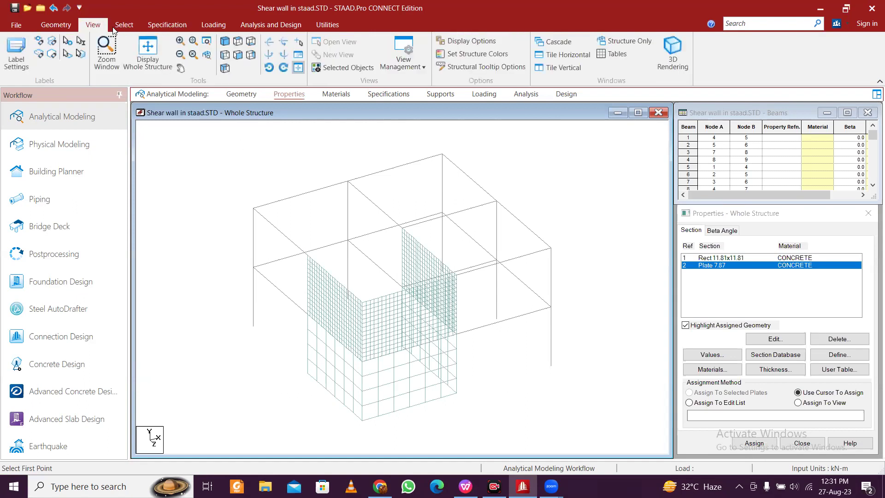
left_click(238, 54)
left_click(238, 40)
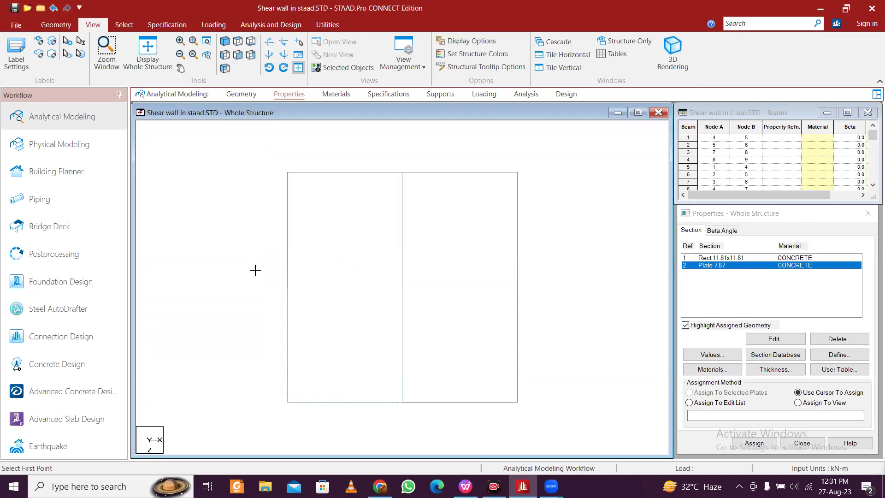
left_click(225, 41)
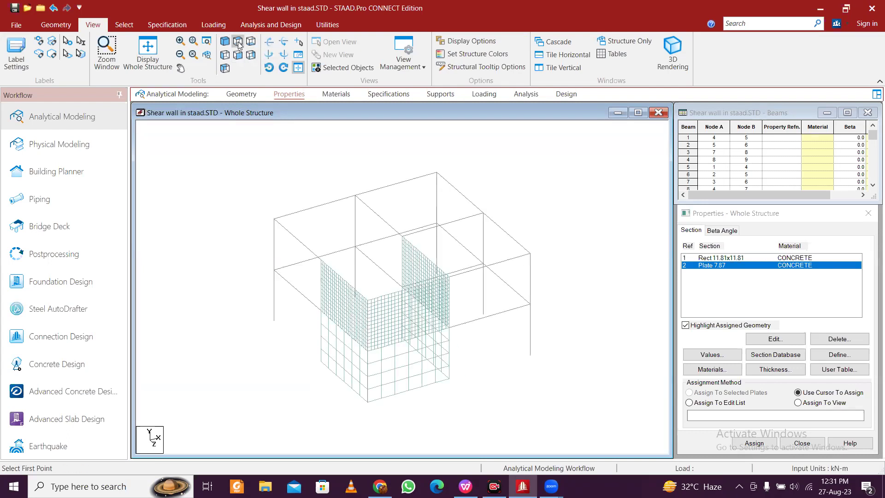
left_click(238, 41)
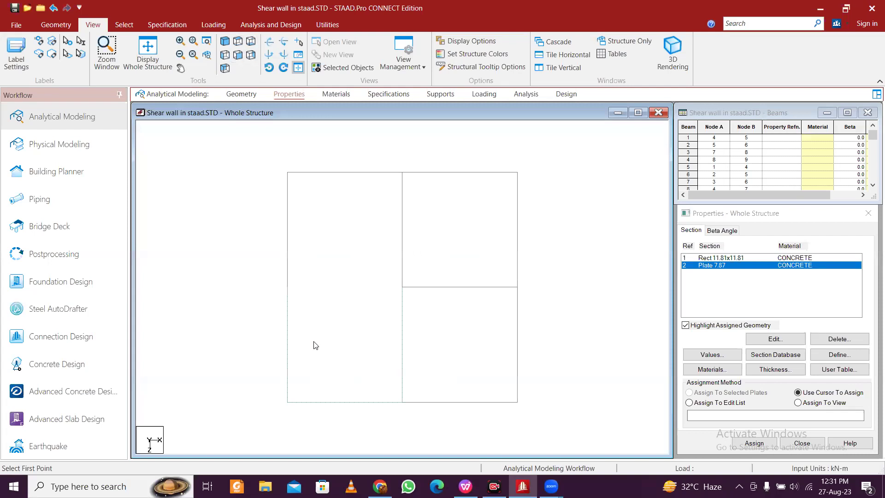
left_click_drag(407, 386, 412, 421)
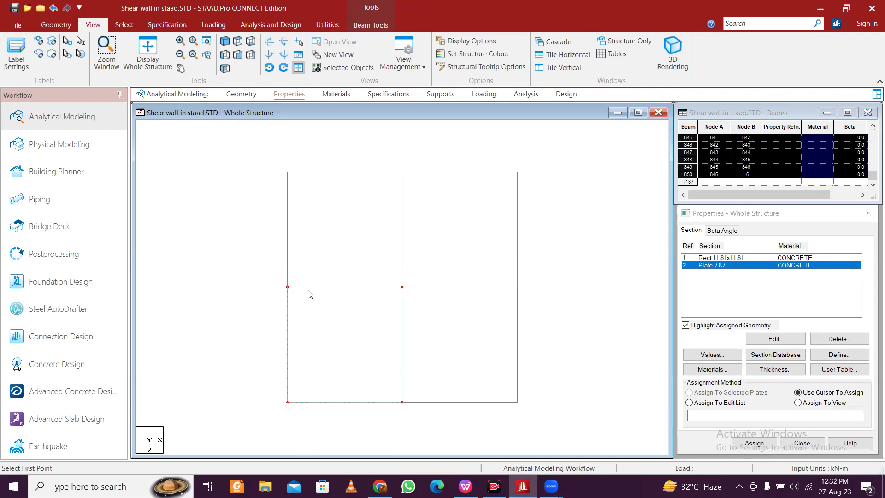
key("Delete")
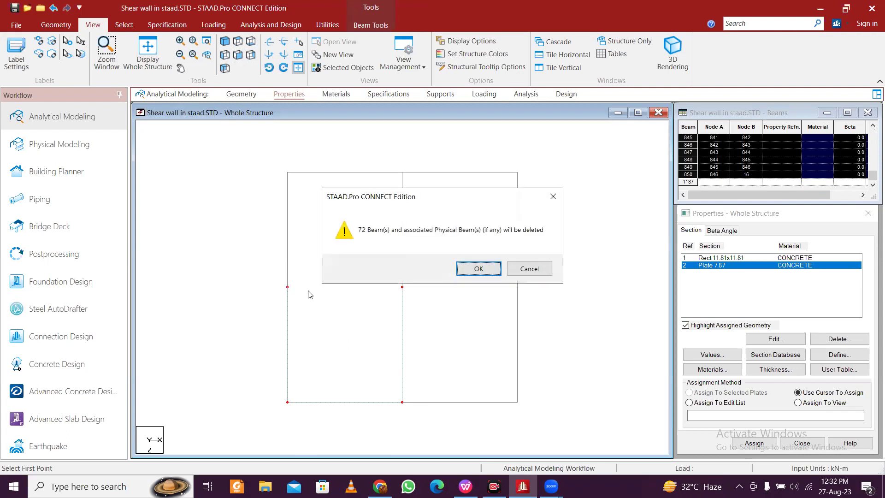
left_click(479, 268)
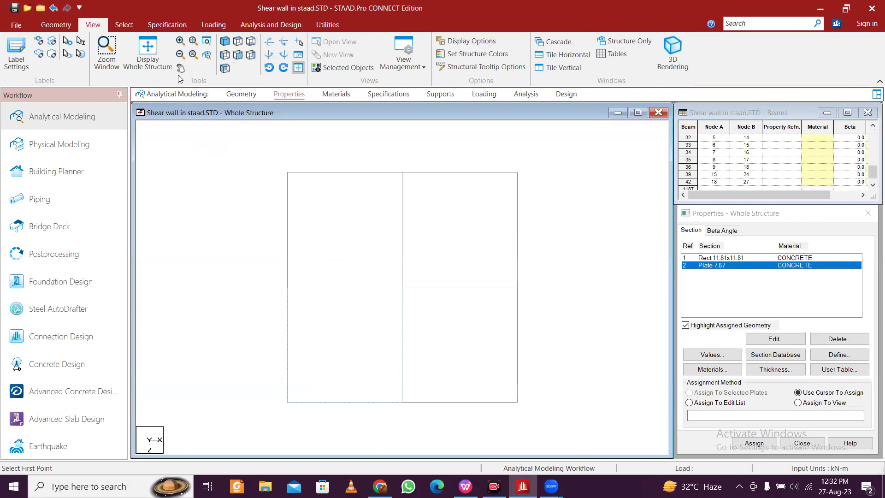
left_click(225, 42)
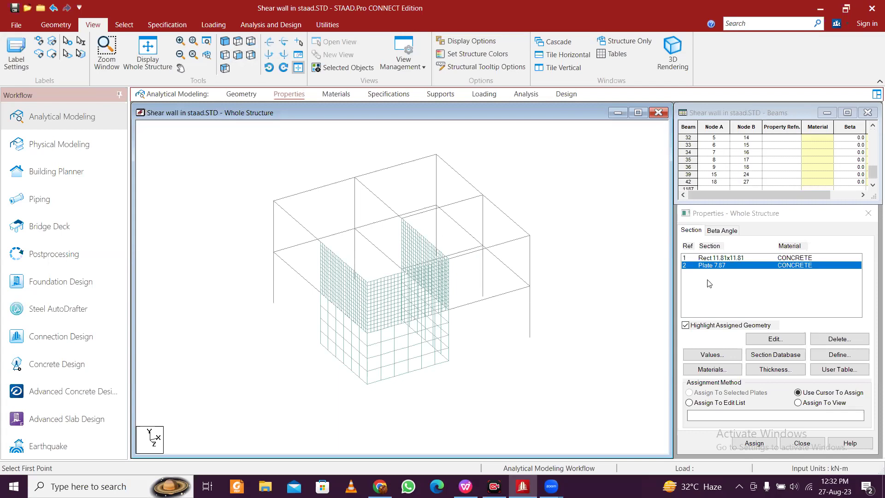
Step: Assign the Rect 11.81x11.81 concrete section to all beams and columns of the structure
left_click(730, 258)
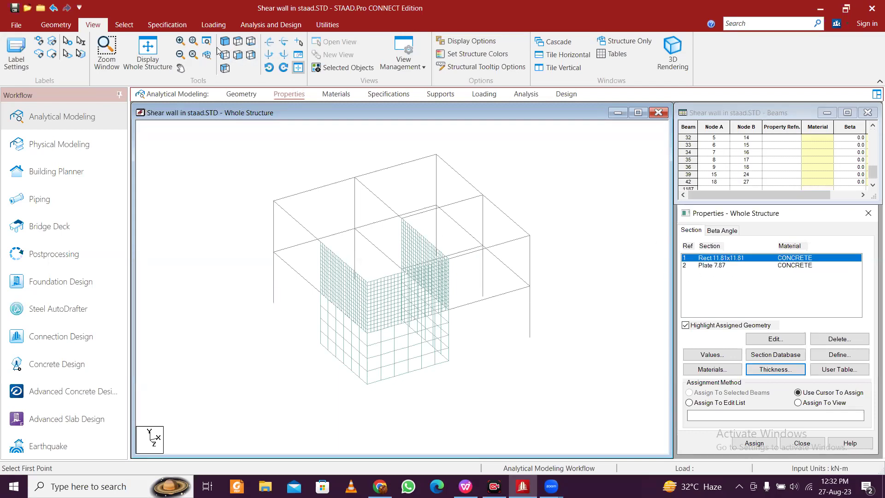
left_click(131, 22)
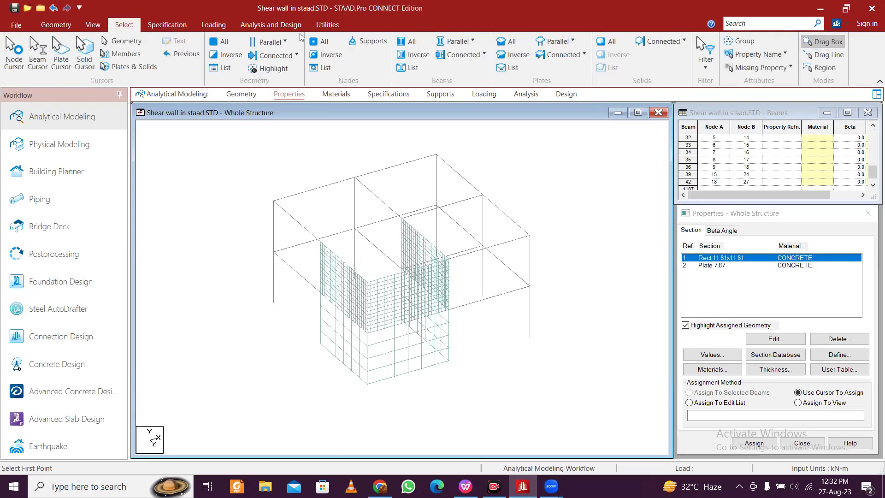
left_click(408, 42)
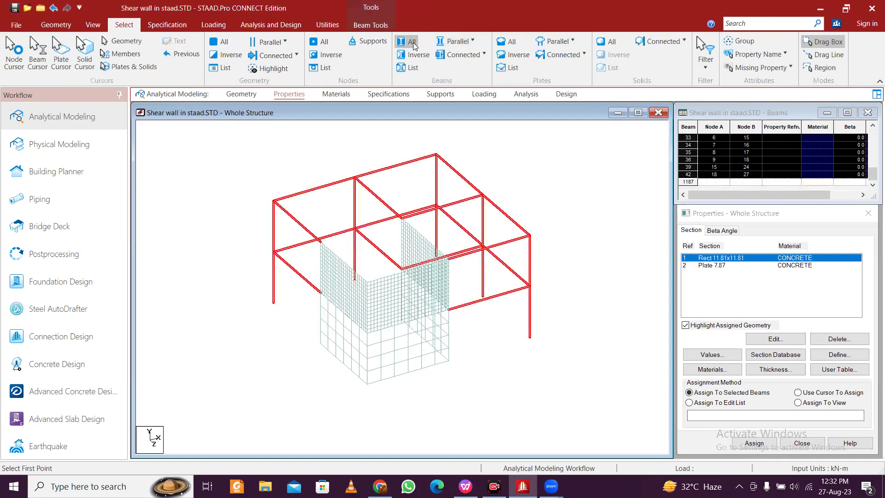
left_click(755, 443)
left_click(790, 366)
Step: Assign the Plate 7.87 concrete thickness property to all plates of the shear walls
left_click(729, 265)
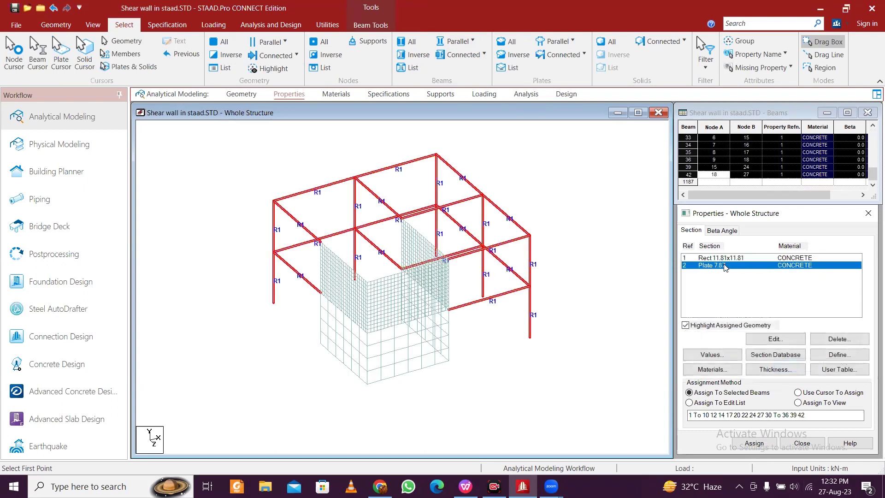
left_click(510, 42)
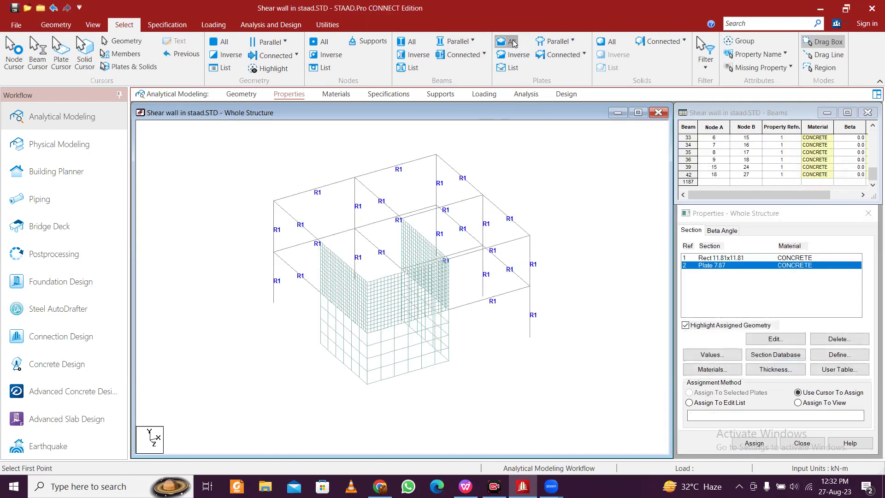
left_click(755, 443)
left_click(792, 360)
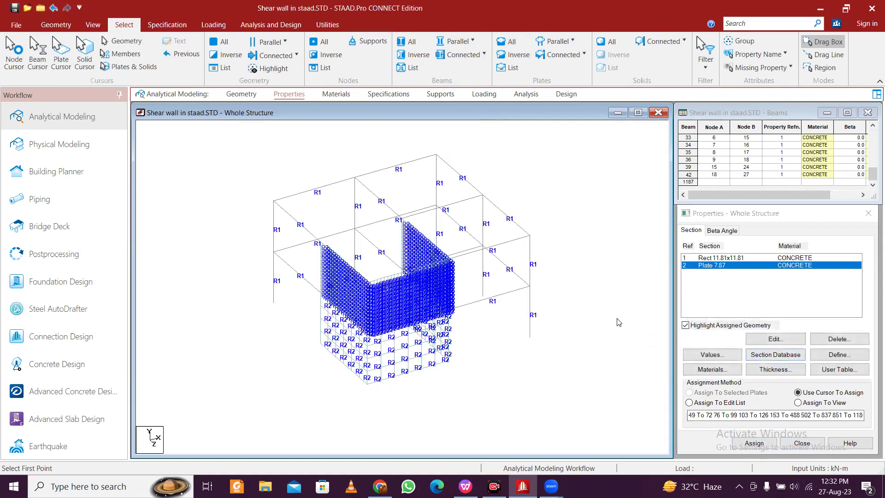
Step: Create a fixed support definition for the structure
left_click(336, 94)
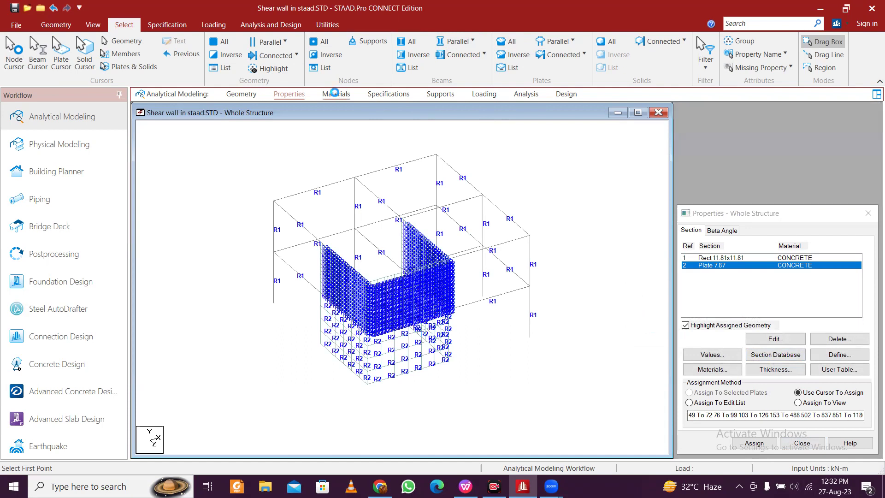
left_click(392, 95)
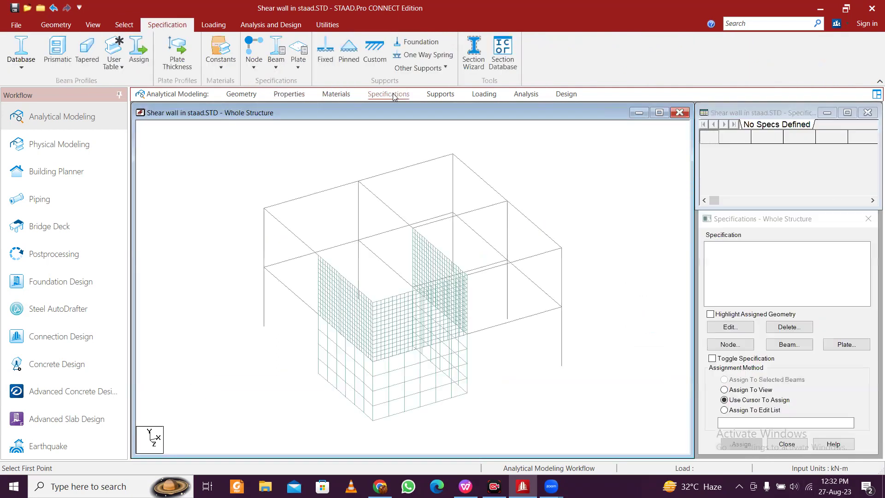
left_click(441, 96)
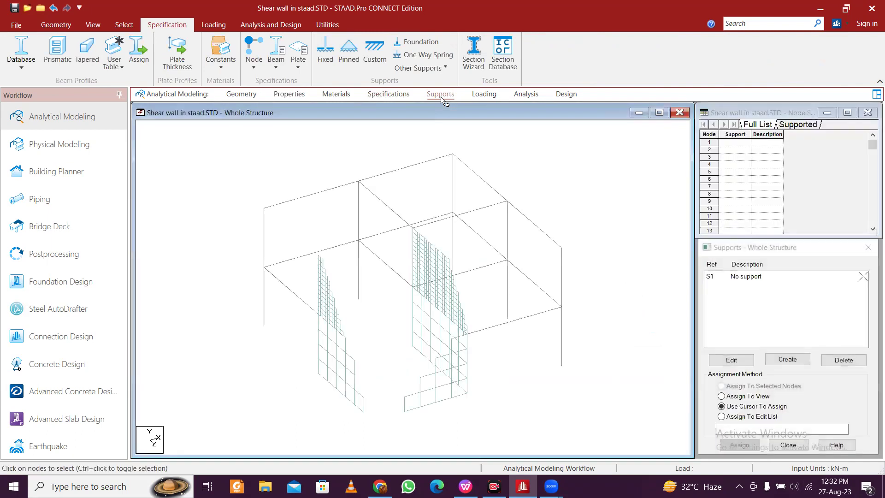
left_click(786, 362)
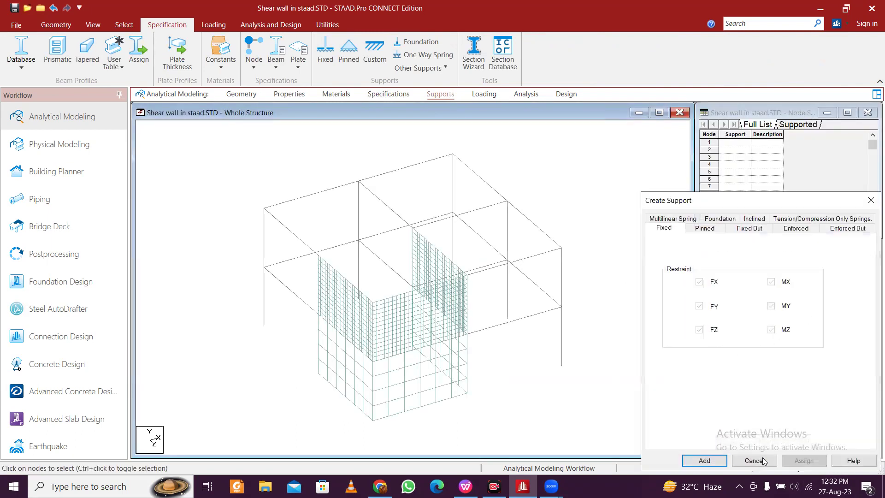
left_click(719, 459)
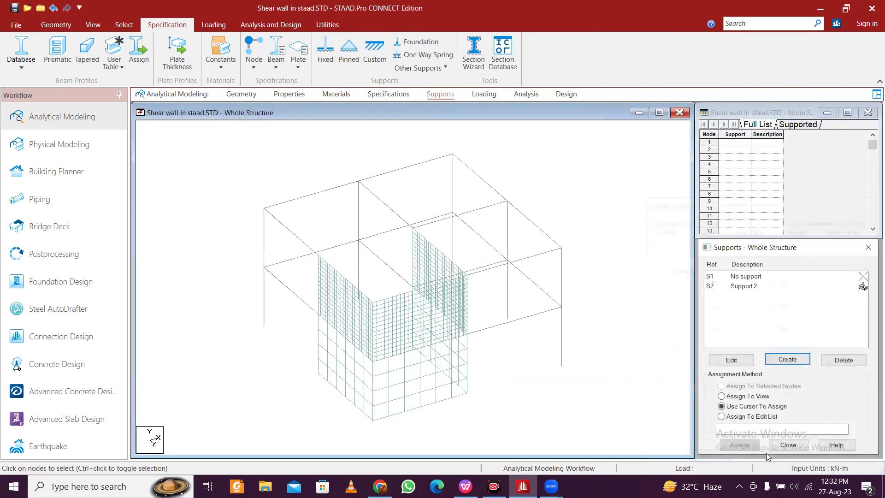
Step: Assign the fixed support to all base nodes of the columns and shear walls, selecting them in front view
left_click(755, 288)
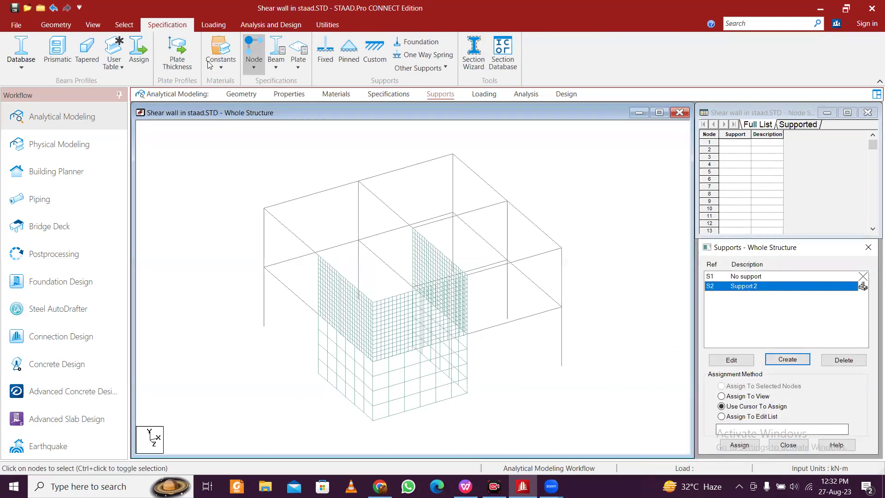
left_click(93, 24)
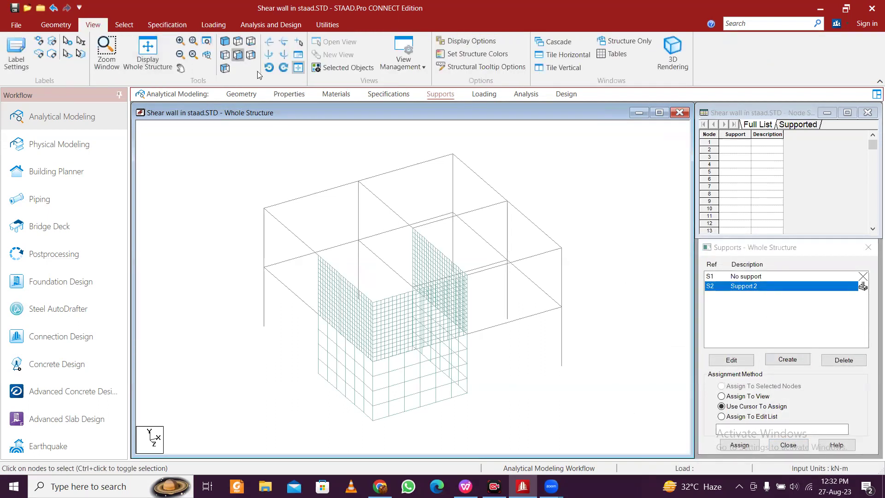
middle_click_drag(285, 368, 298, 276)
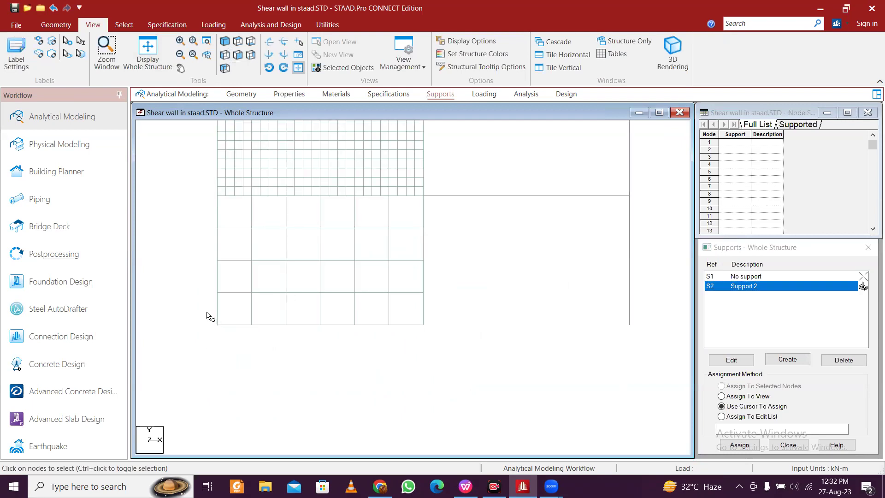
left_click_drag(208, 311, 658, 354)
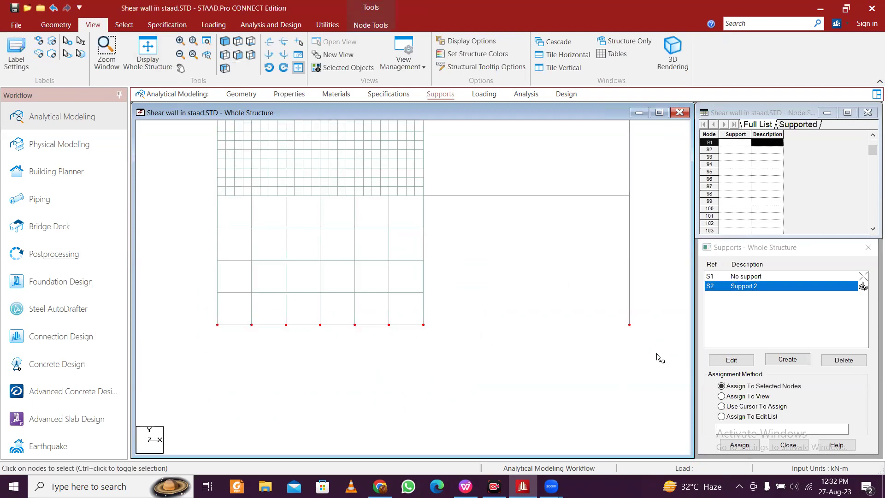
left_click(739, 445)
left_click(794, 383)
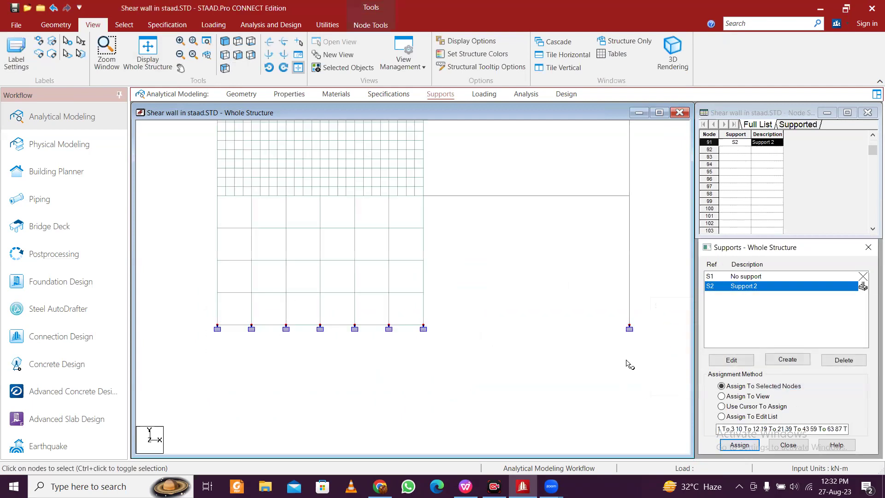
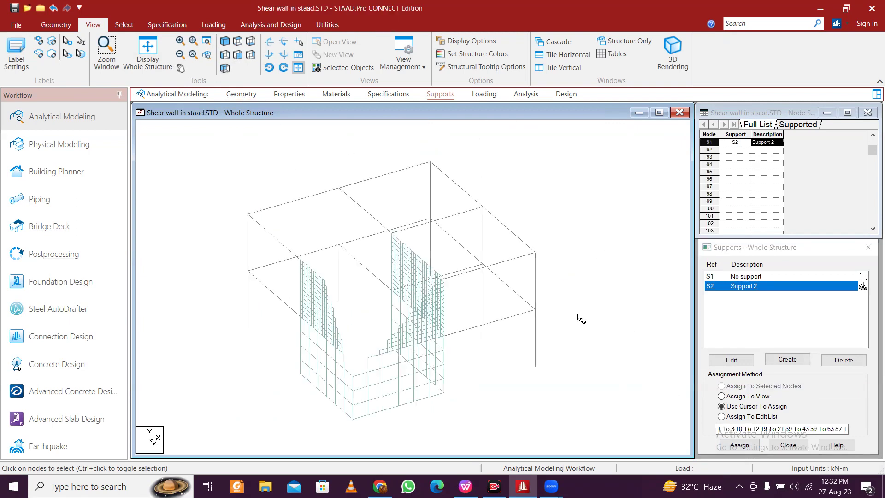
Step: Add primary load case 1 with loading type Dead and the title DL
left_click(485, 94)
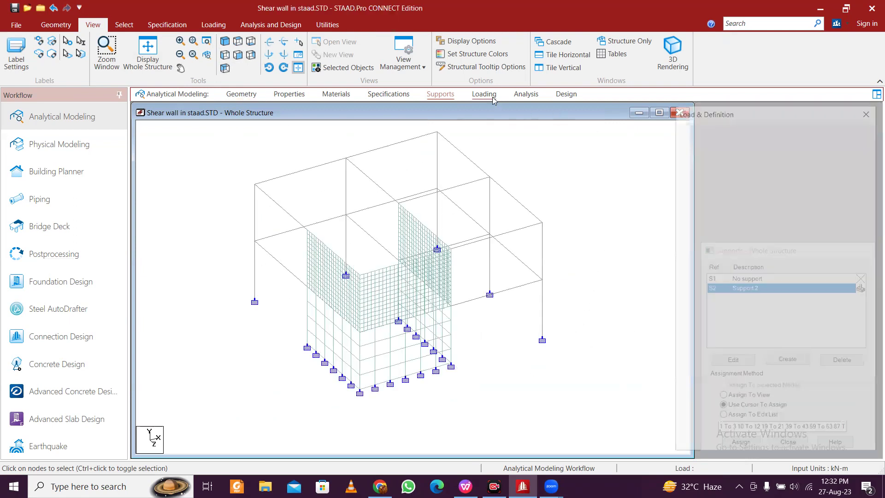
left_click(702, 135)
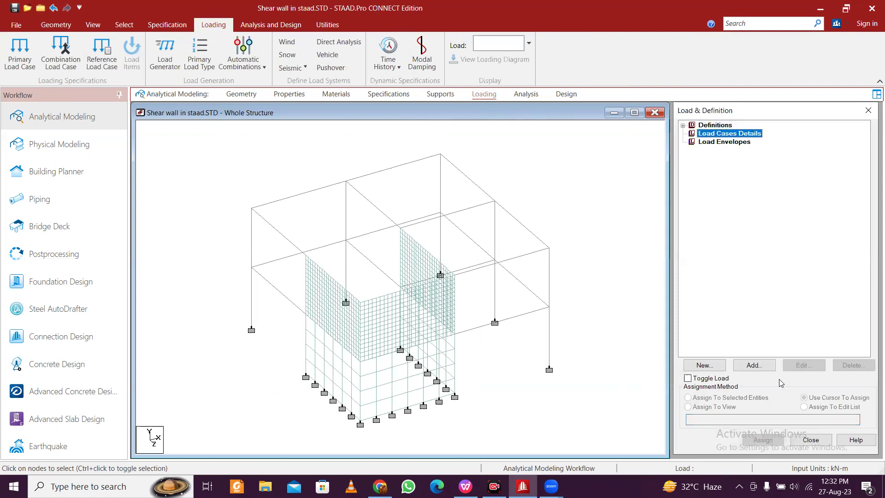
left_click(755, 365)
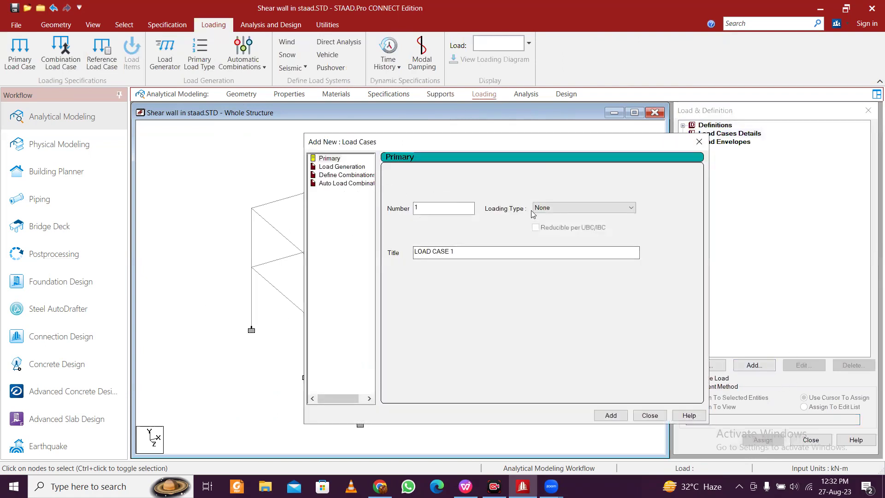
left_click(551, 210)
left_click(557, 219)
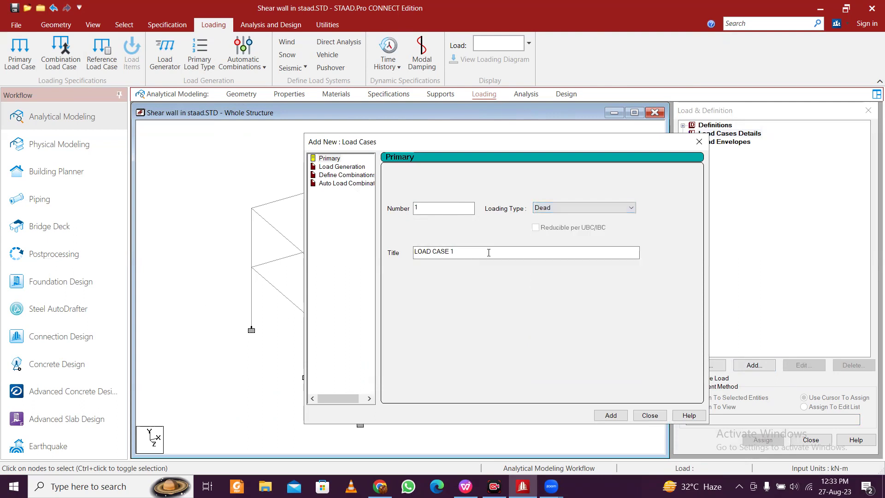
key("Tab")
type("D")
left_click(611, 415)
Step: Add primary load case 2 with loading type Live and the title LL, and finish adding load cases
left_click(563, 208)
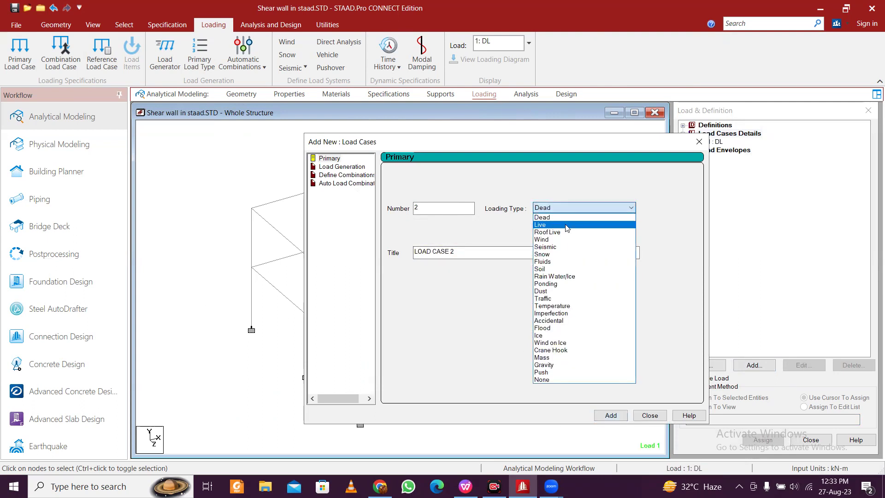
left_click(566, 226)
key("Tab")
type("LL")
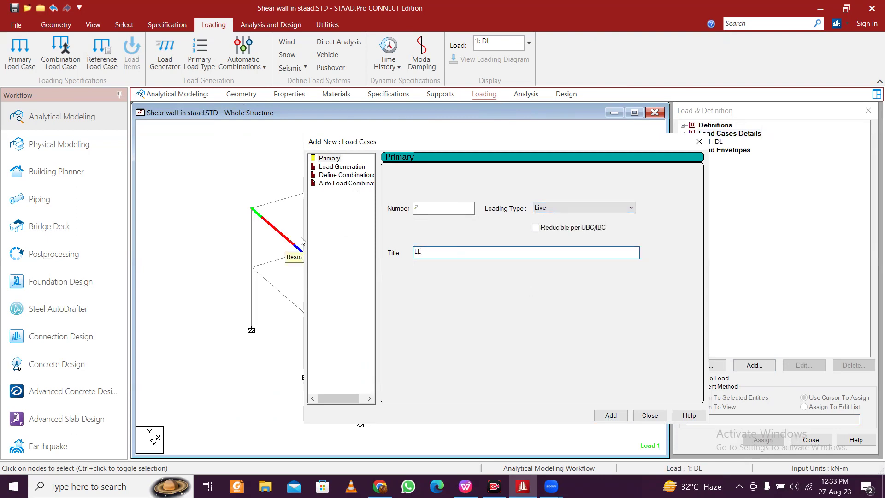
left_click(611, 416)
left_click(650, 416)
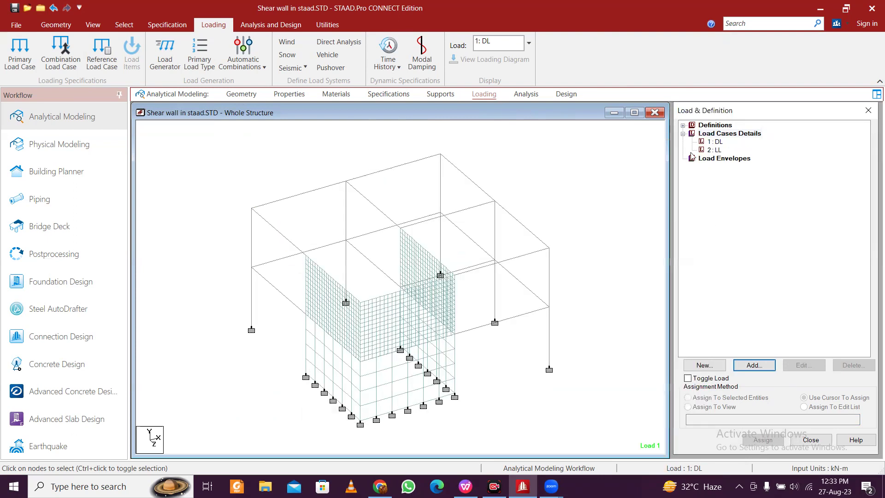
Step: Add a selfweight load with factor -1 in the Y direction to load case DL and assign it to the whole view
left_click(761, 368)
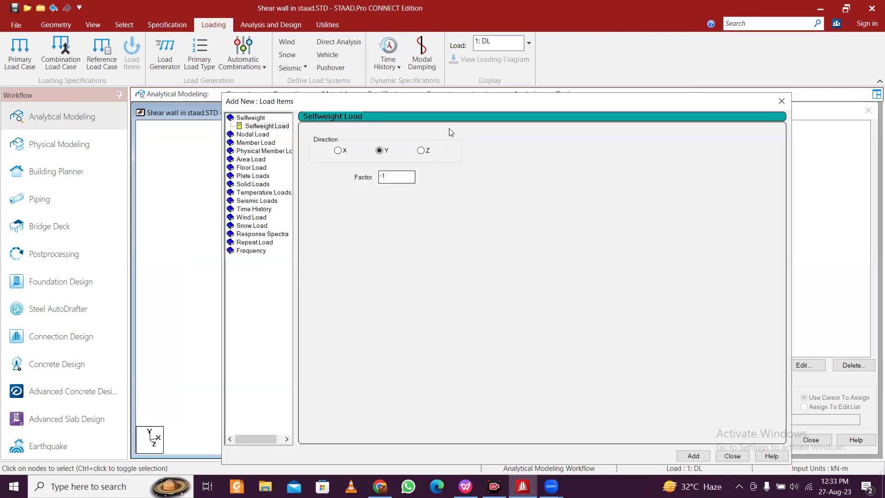
left_click(672, 414)
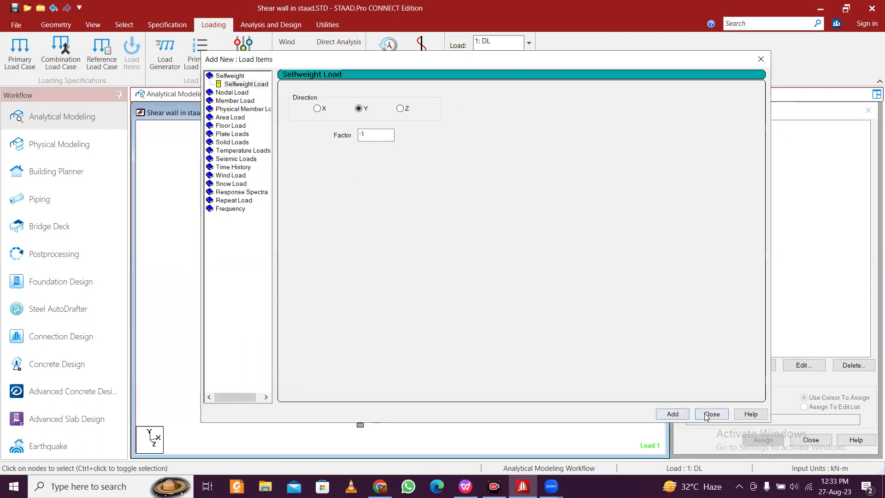
left_click(712, 414)
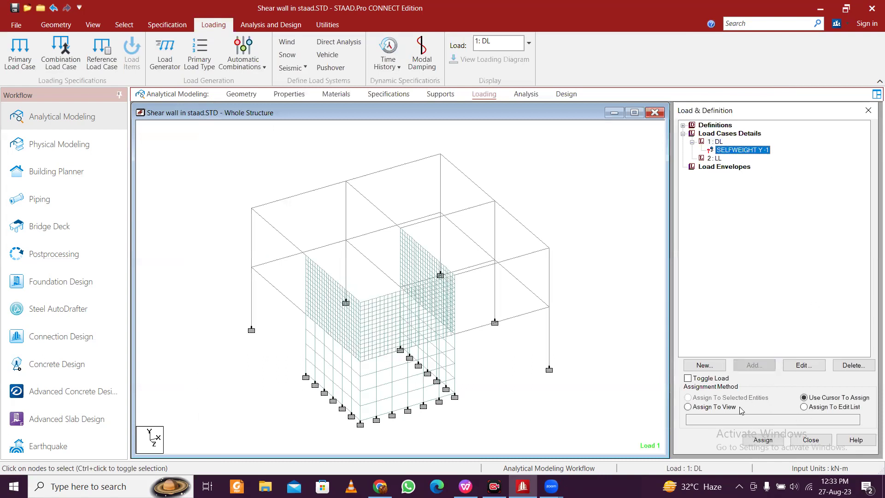
left_click(688, 407)
left_click(763, 440)
left_click(797, 317)
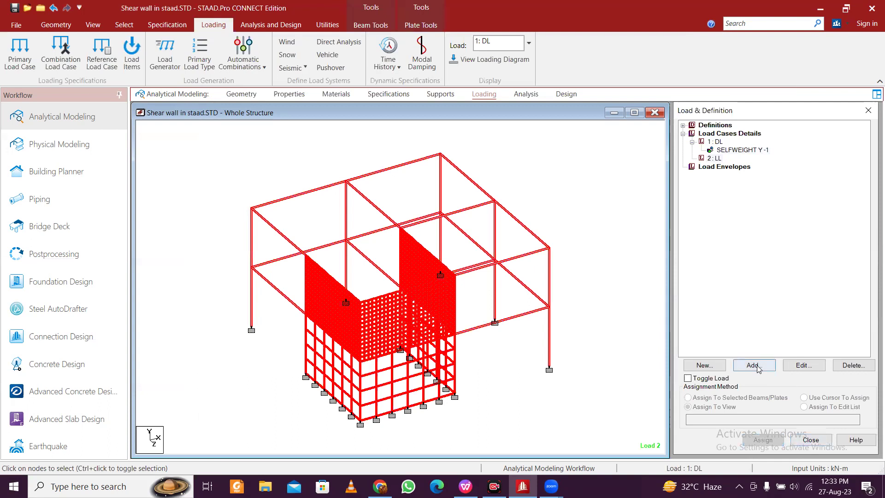
Step: Add a floor load of -2 kN/m2 in Global Y over the Y range 1 to 7 m to load case LL and display it
left_click(735, 364)
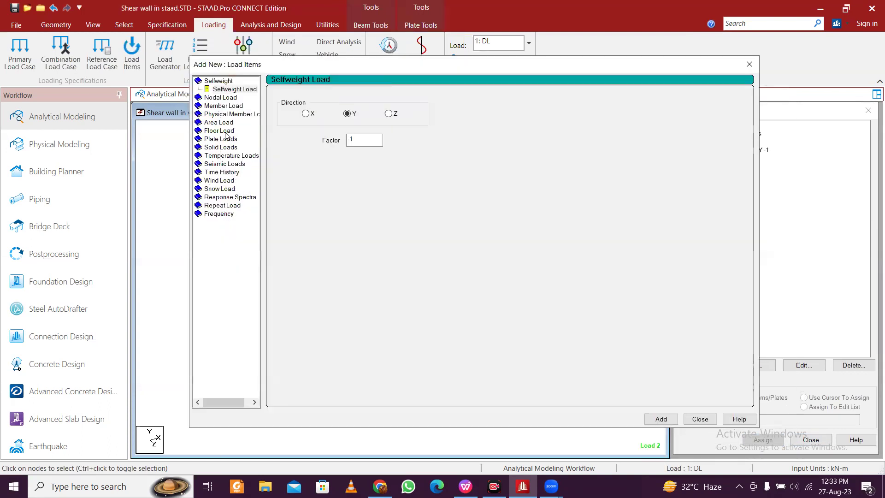
left_click(226, 132)
type("-2")
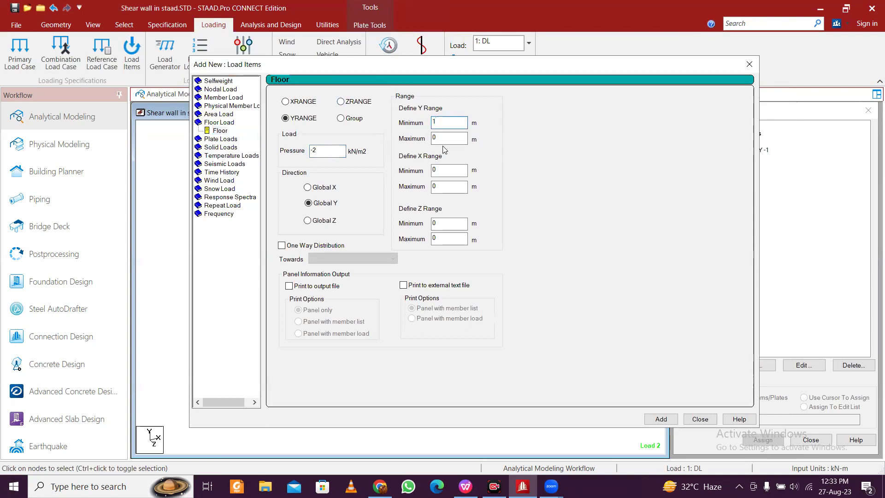
key("Tab")
left_click(661, 419)
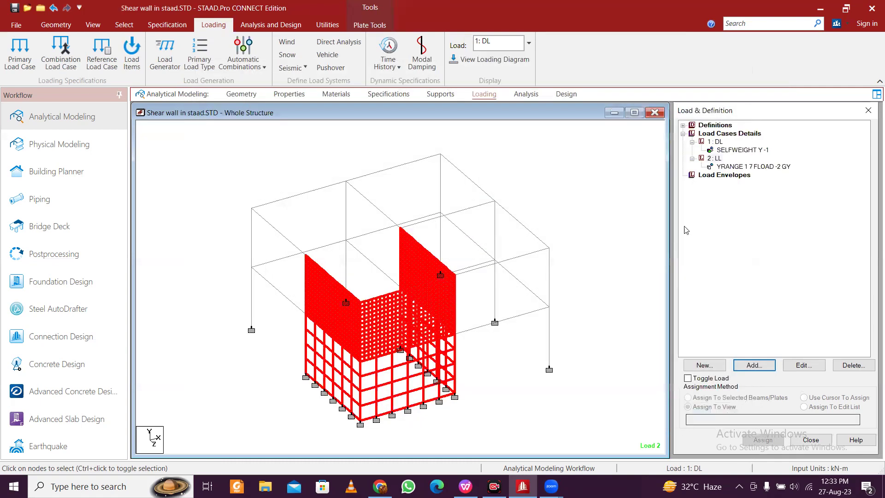
left_click(739, 168)
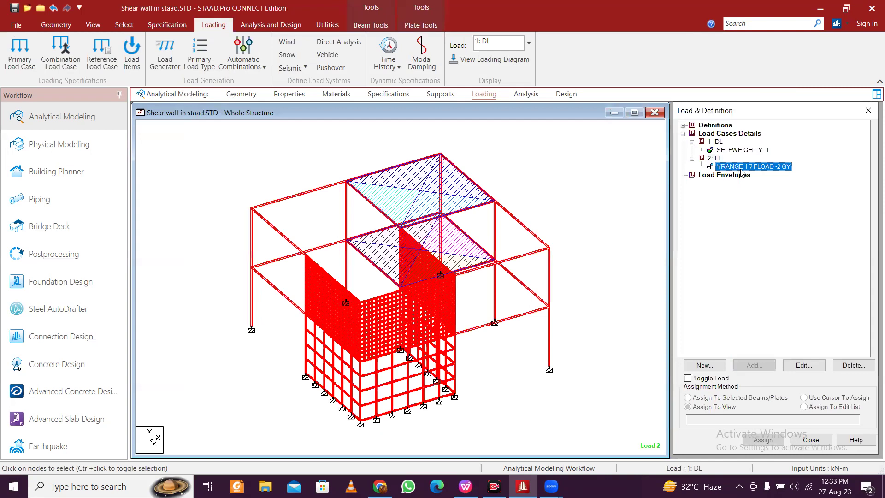
left_click(617, 289)
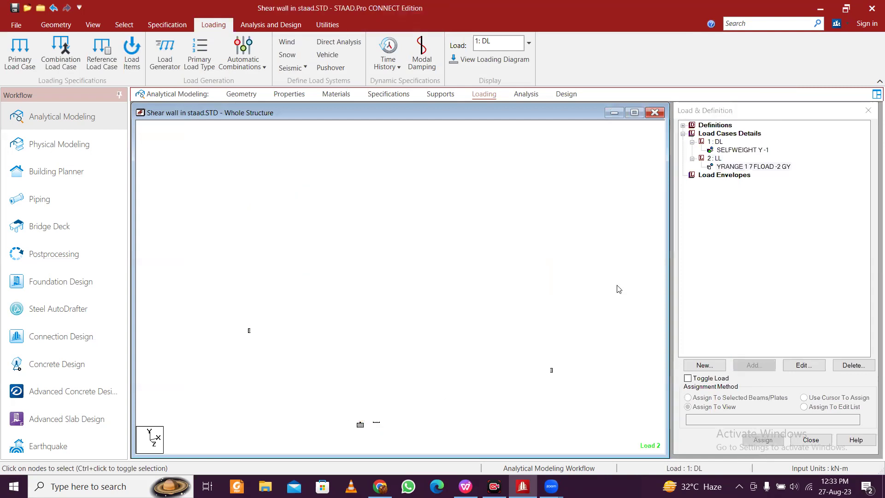
Step: Create normal load combination 3 from DL and LL, each with a factor of 1.5, and finish defining combinations
left_click(727, 134)
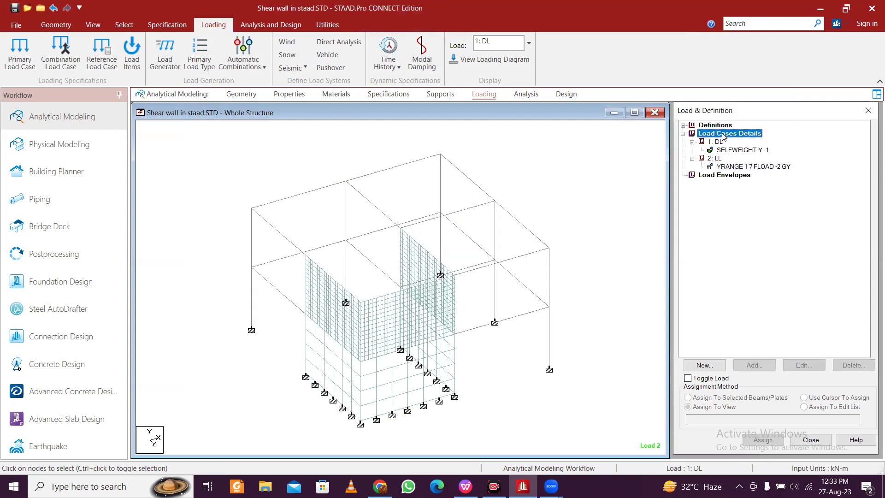
left_click(59, 46)
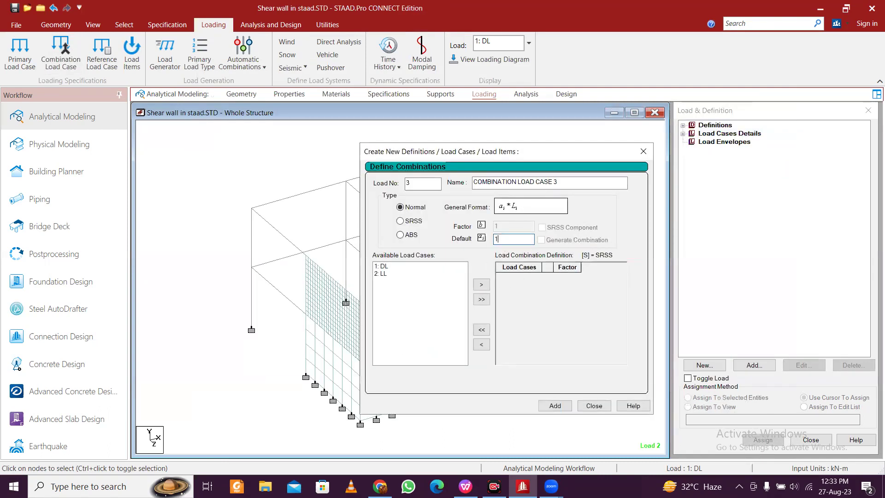
left_click_drag(393, 268, 395, 277)
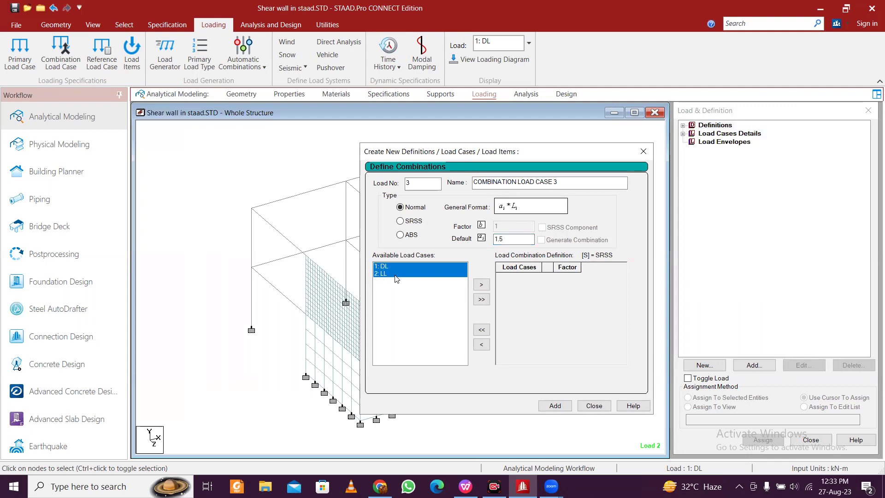
left_click(481, 284)
left_click(556, 406)
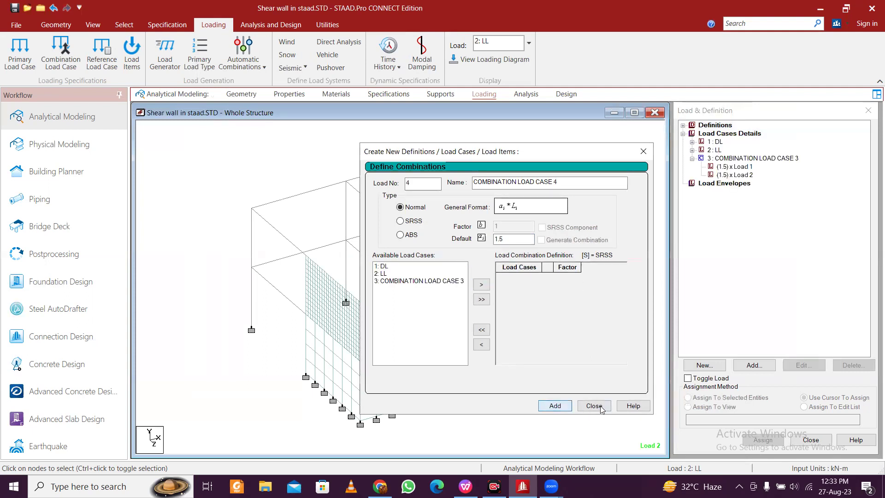
left_click(594, 406)
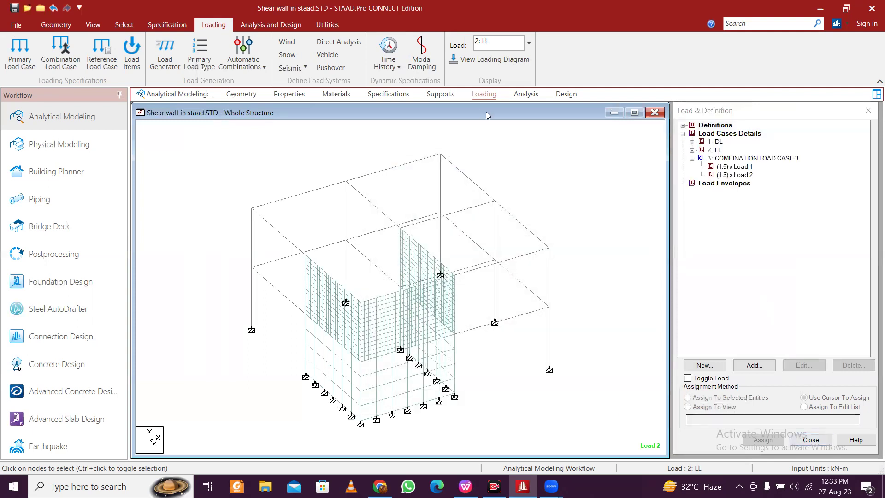
Step: Add a Perform Analysis command with the No Print option
left_click(261, 24)
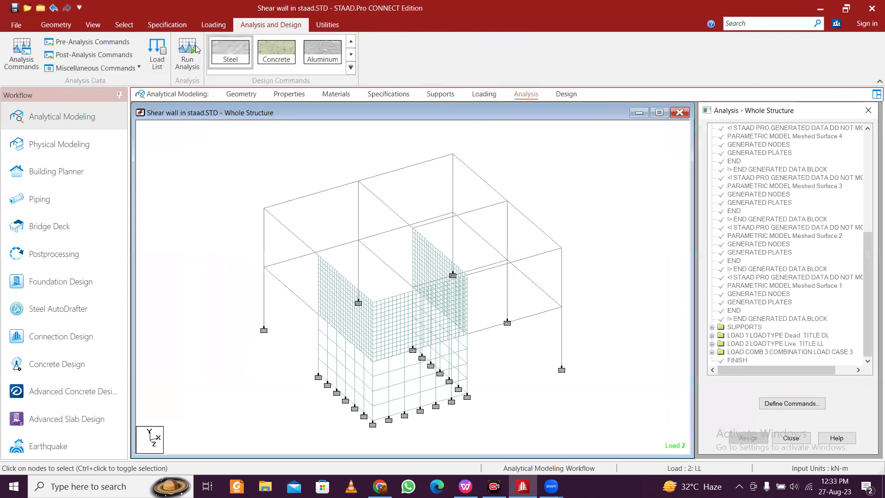
left_click(21, 55)
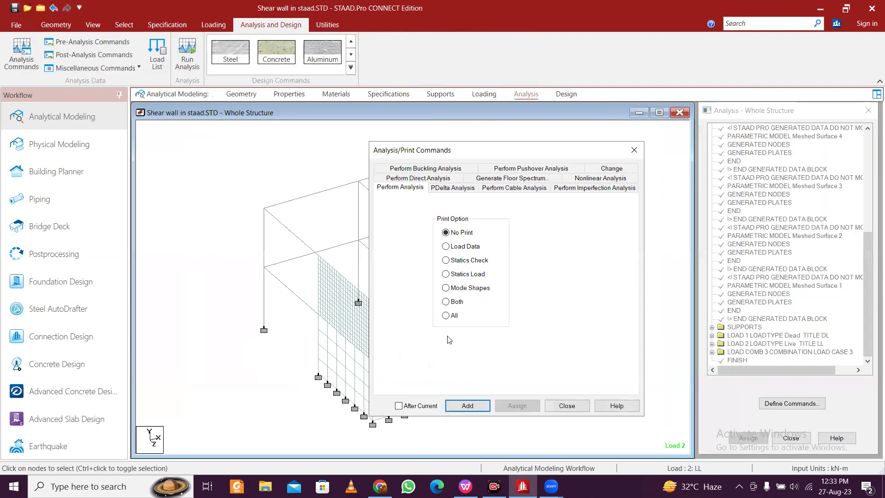
left_click(470, 407)
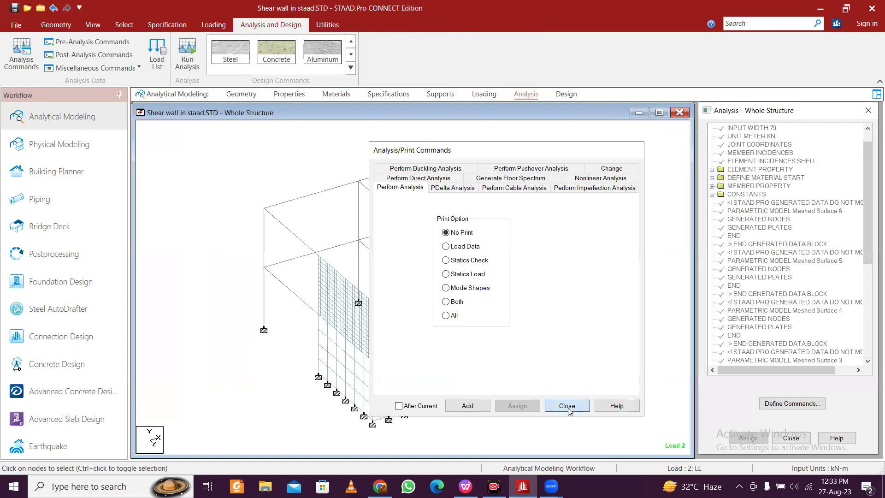
left_click(567, 406)
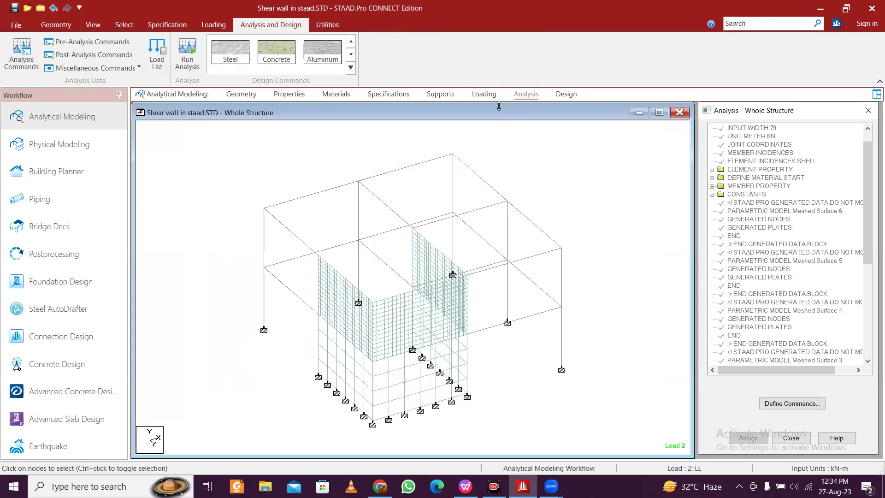
Step: Open concrete design for the structure and set the current code to IS456
left_click(566, 94)
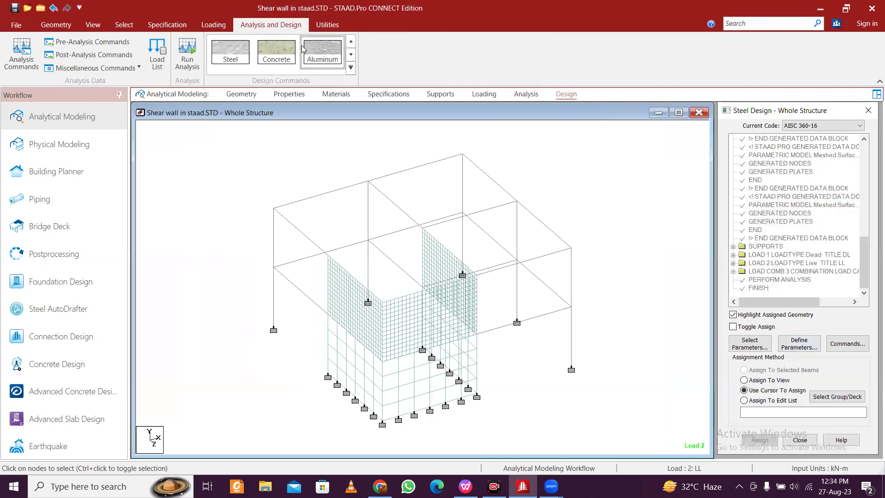
left_click(816, 126)
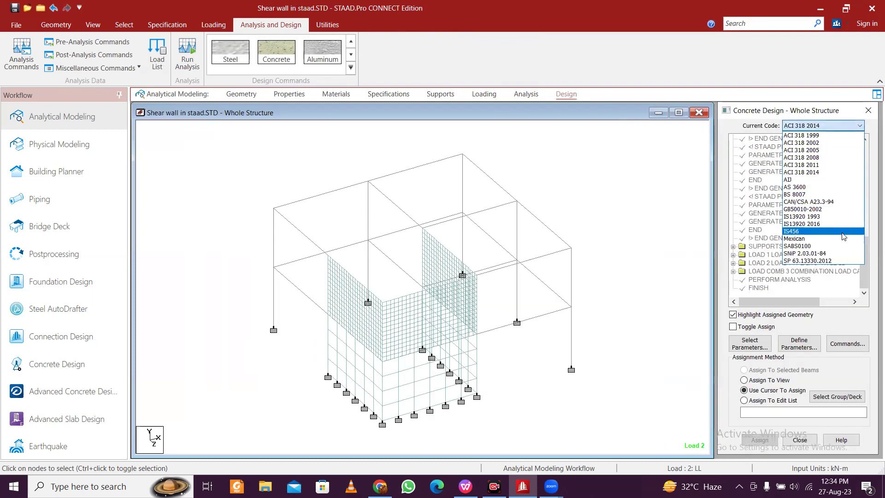
left_click(819, 231)
Step: Select Fc (compressive strength of concrete) and Fymain (main reinforcement yield strength) as the design parameters
left_click(742, 350)
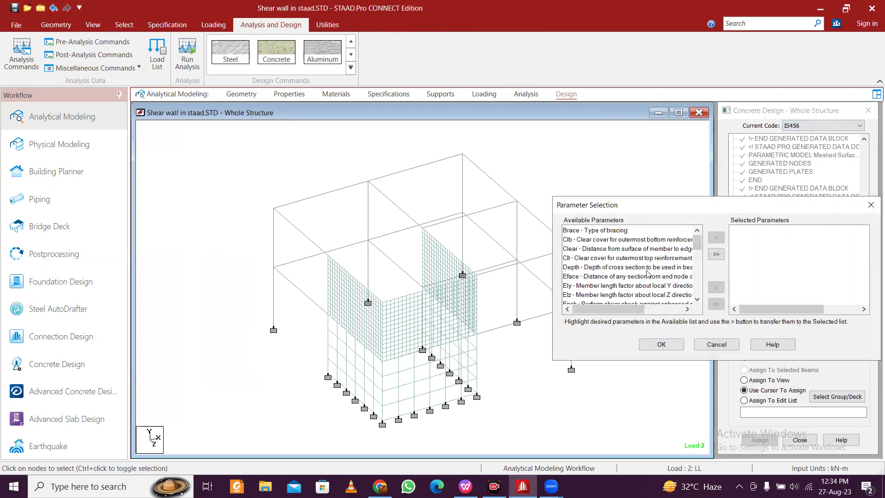
left_click_drag(701, 239, 698, 249)
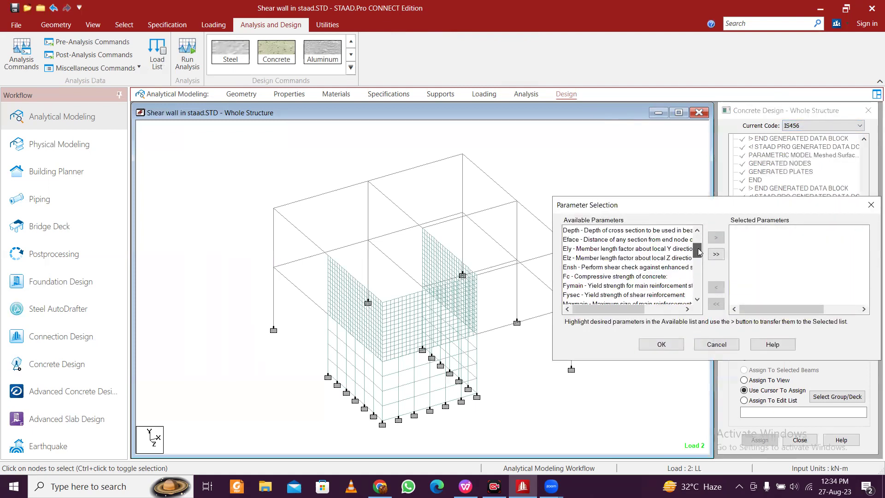
left_click(631, 276)
left_click(646, 287, "ctrl")
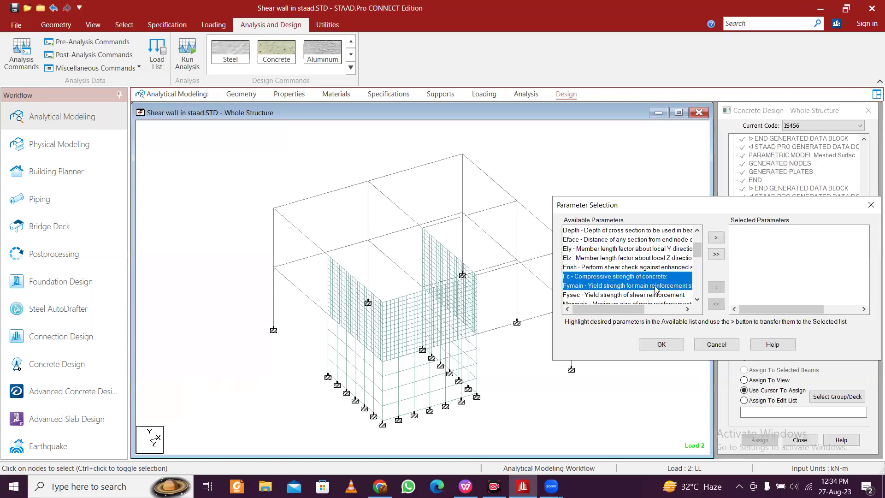
left_click(717, 239)
left_click(663, 344)
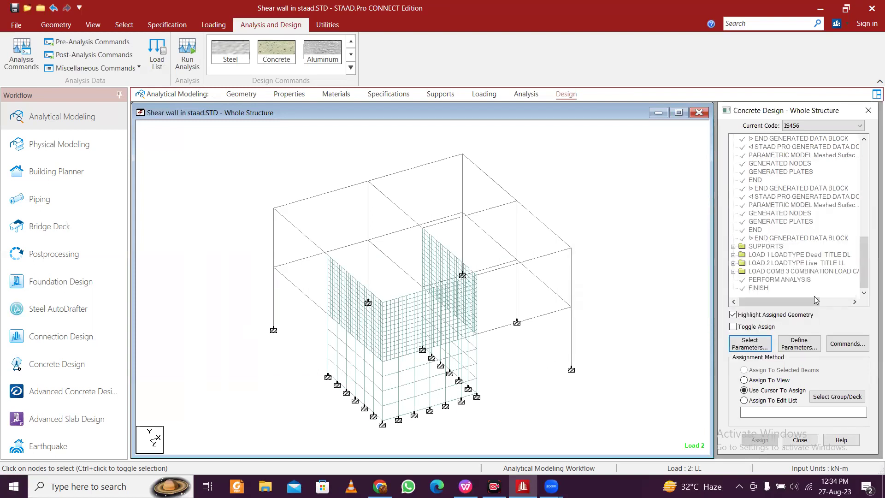
Step: Define the design parameters FC as 25000 kN/m2 and FYMAIN as 550000 kN/m2
left_click(796, 348)
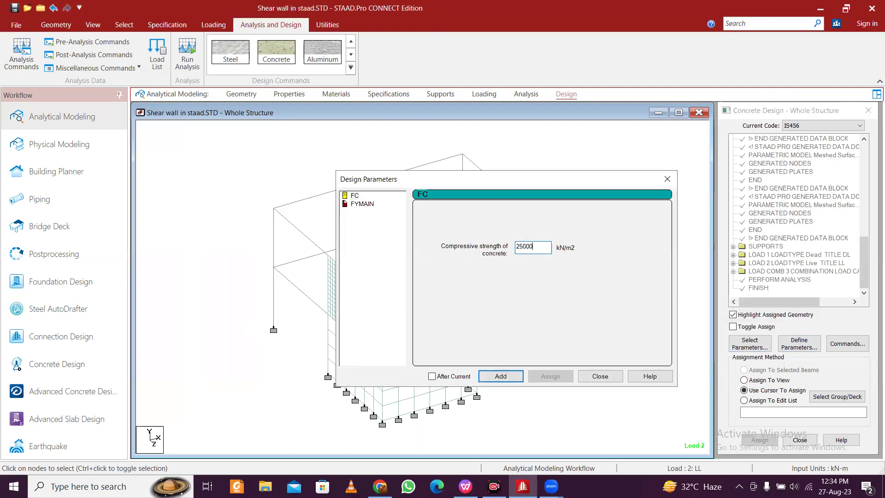
left_click(495, 374)
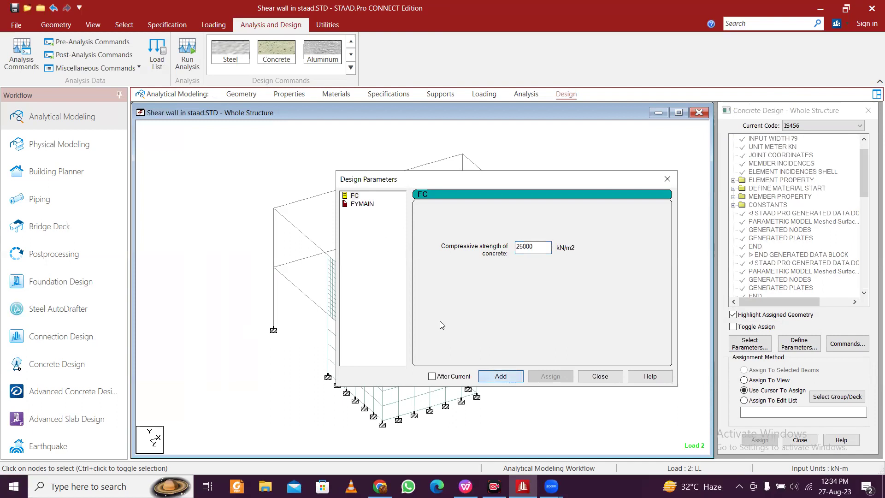
left_click(363, 204)
double_click(540, 249)
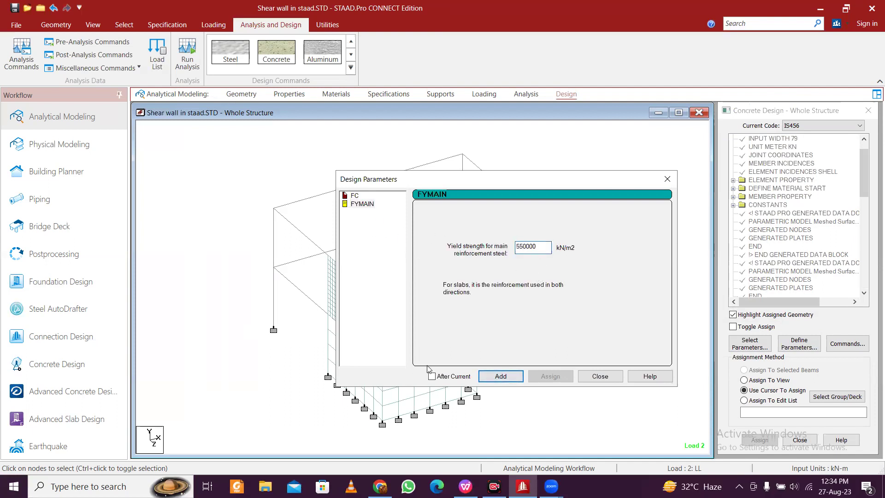
left_click(501, 376)
left_click(599, 377)
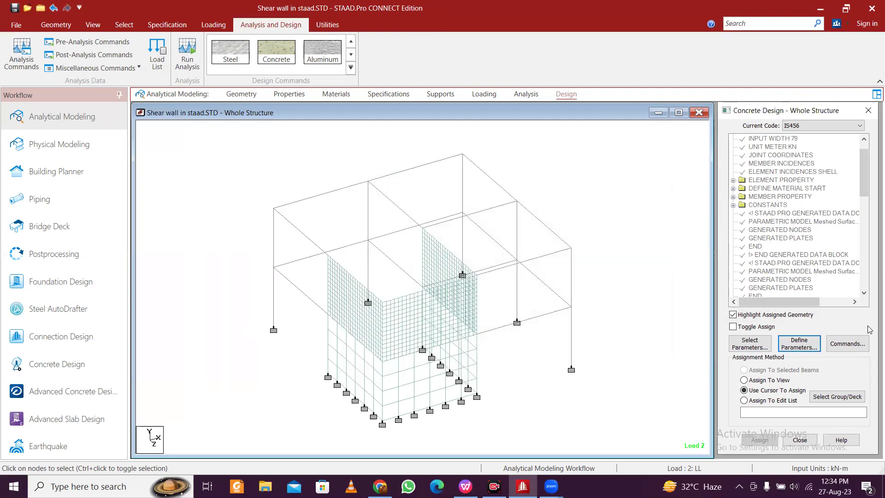
Step: Add the concrete design commands for beam, column, slab/element and take off
left_click(857, 344)
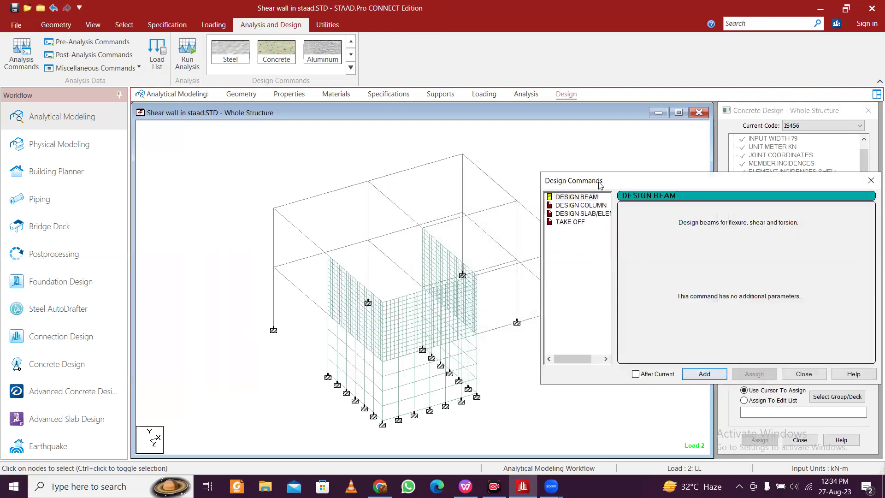
left_click(590, 206)
left_click(691, 373)
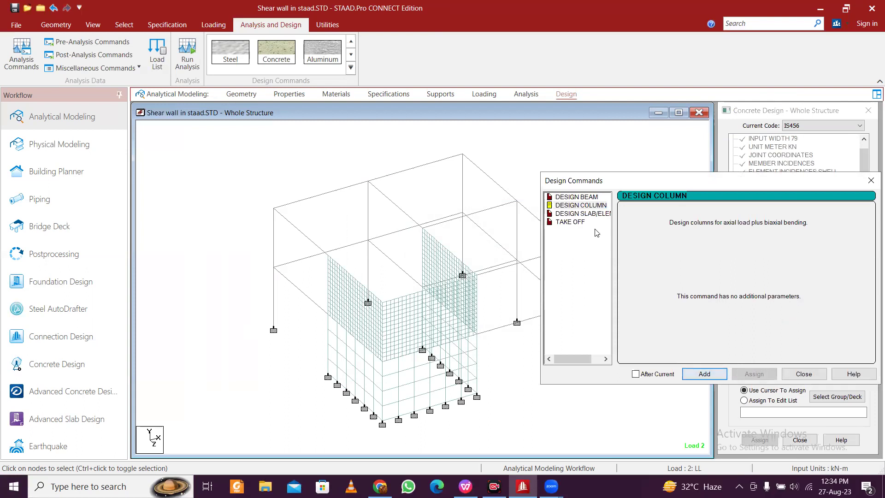
left_click(596, 214)
left_click(705, 374)
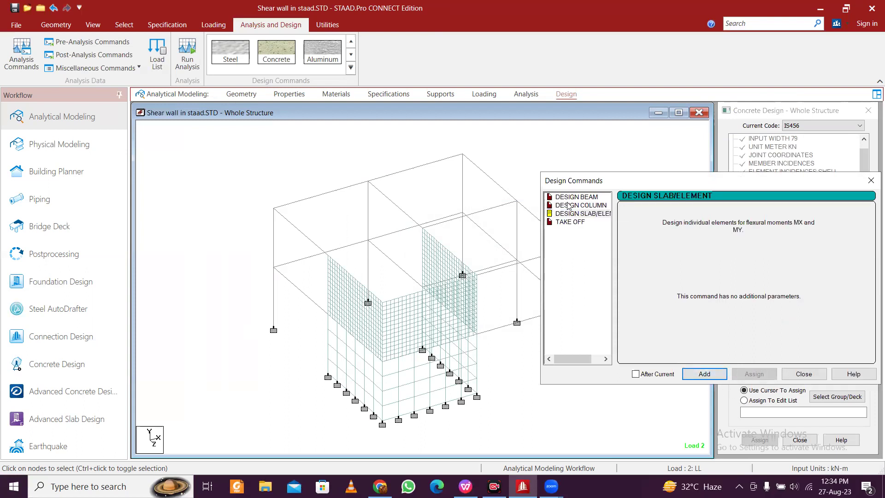
left_click(571, 222)
left_click(704, 374)
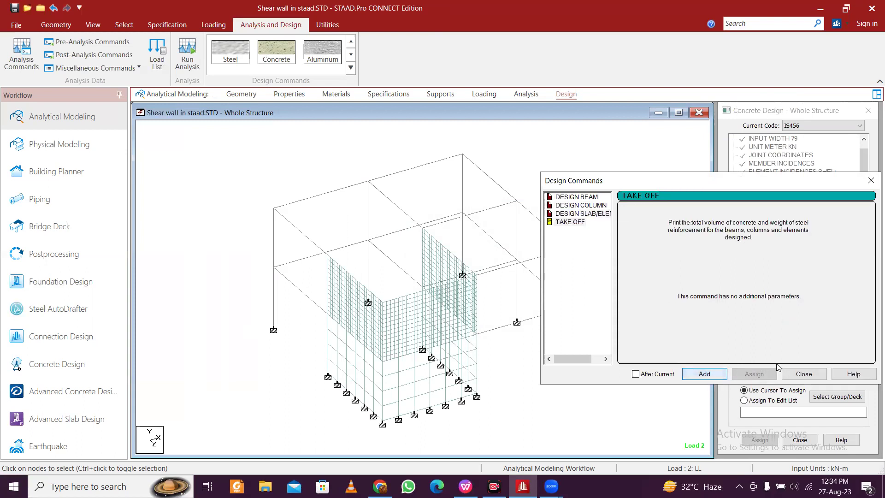
left_click(804, 374)
Step: Assign the FC 25000 and FYMAIN 550000 design parameters to the whole structure in view
left_click_drag(869, 183, 866, 279)
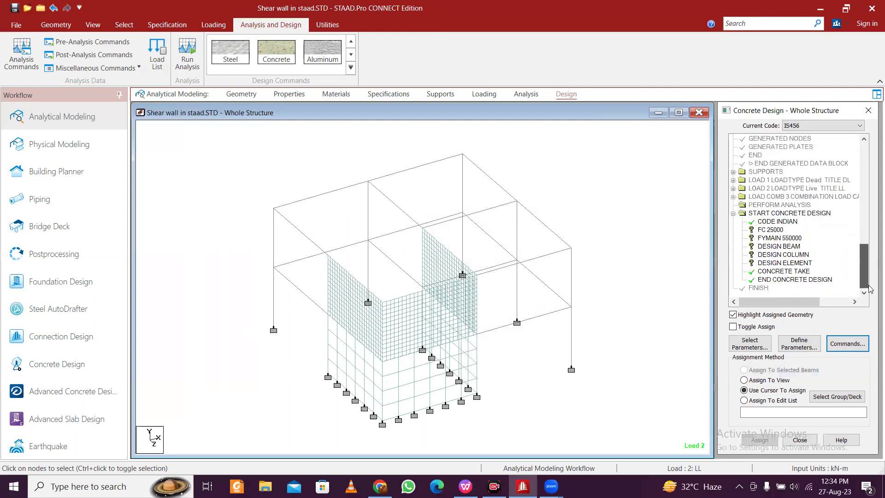
left_click(779, 230)
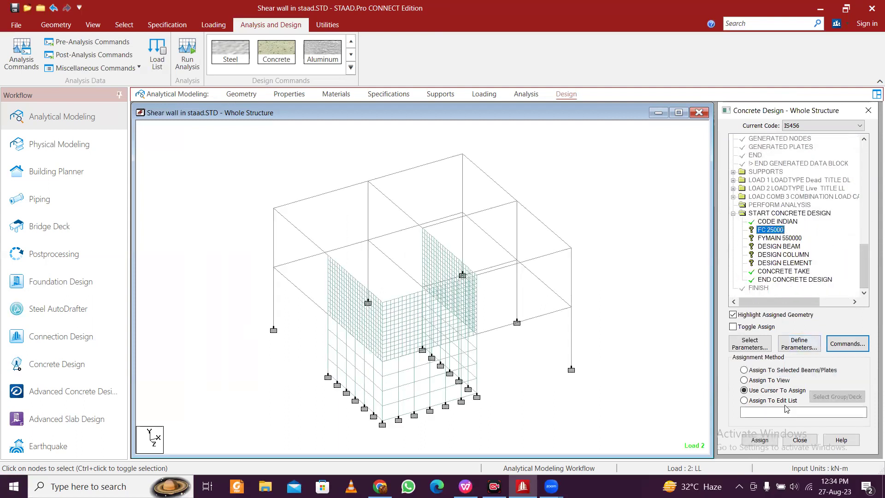
left_click(785, 380)
left_click(759, 440)
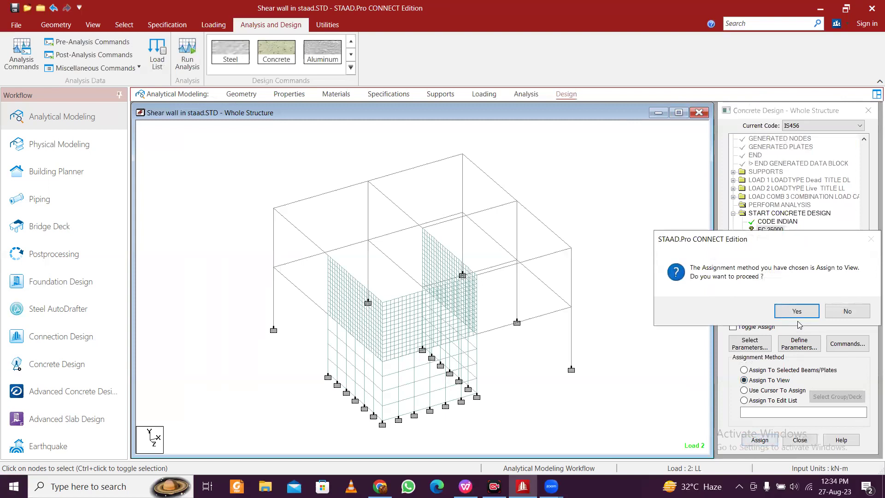
left_click(797, 310)
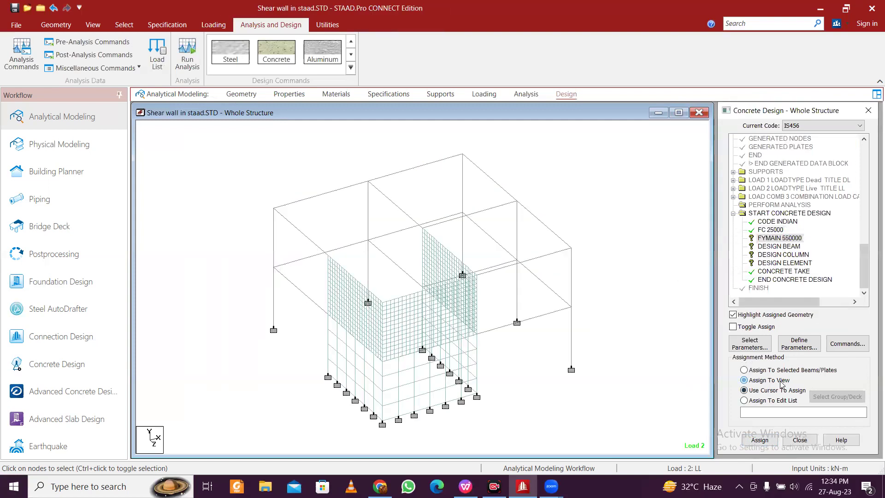
left_click(760, 440)
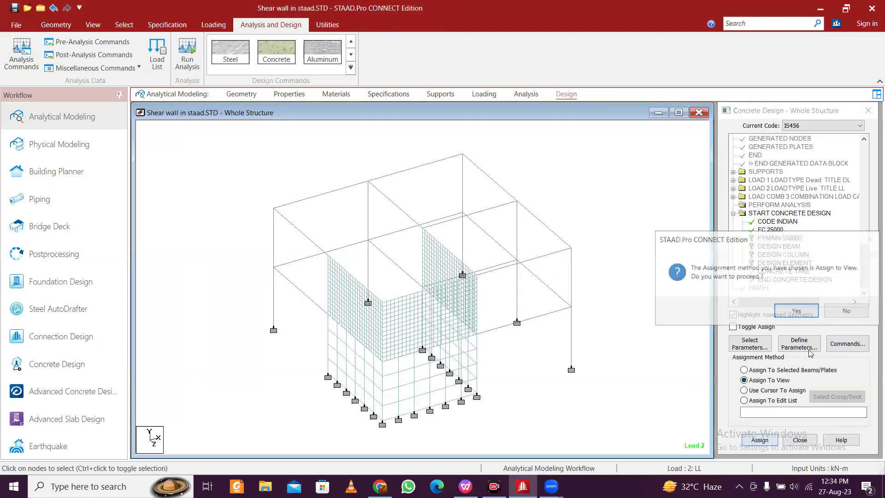
left_click(789, 310)
Step: Assign the beam design command to all beams parallel to the X and Z axes
left_click(787, 248)
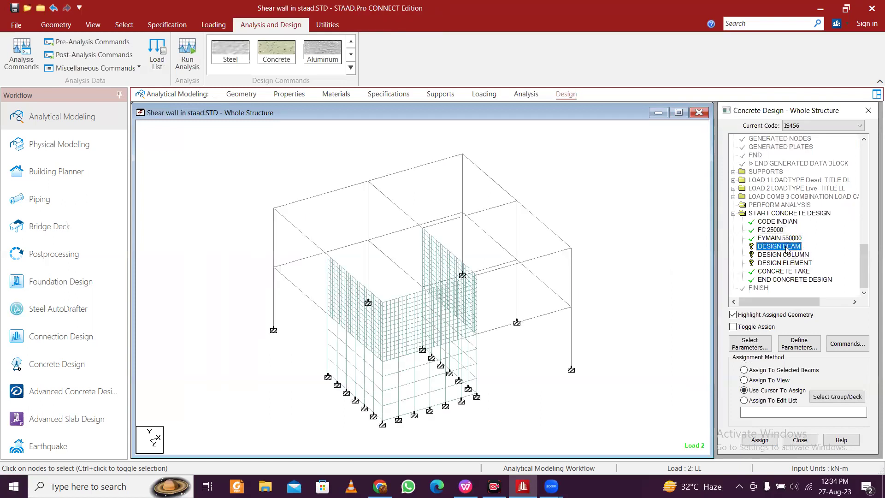
left_click(124, 25)
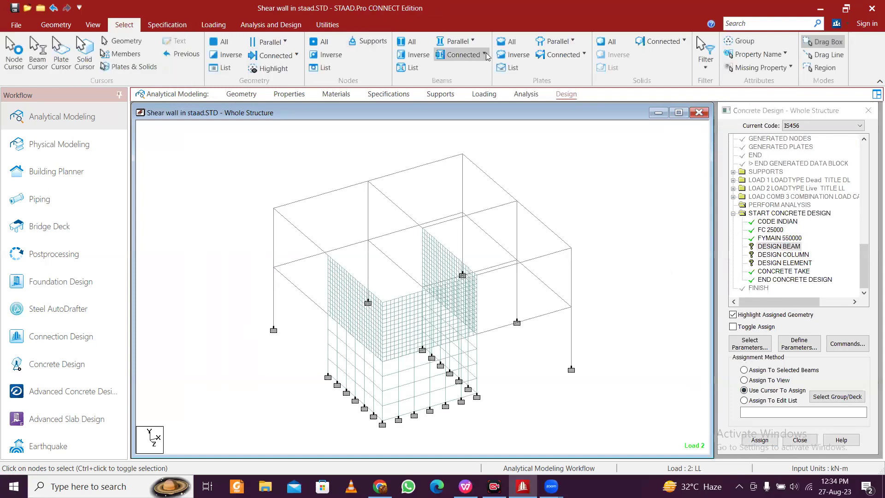
left_click(473, 43)
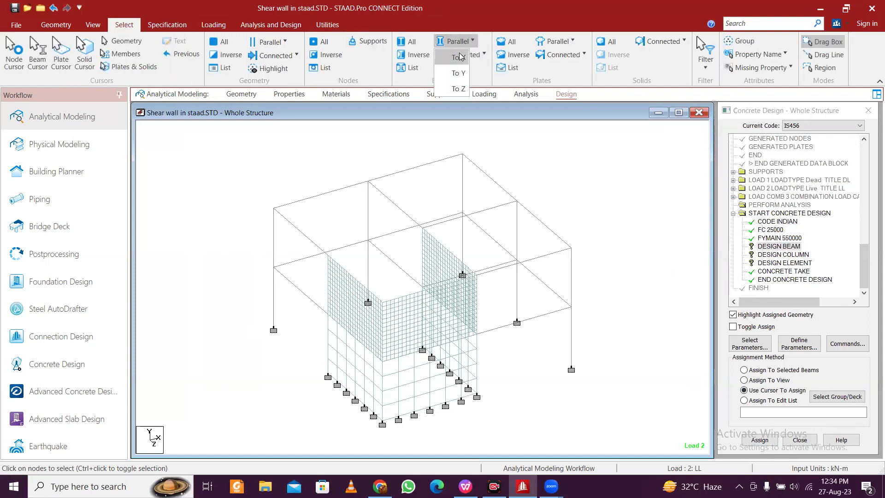
left_click(458, 57)
left_click(473, 41)
left_click(459, 88)
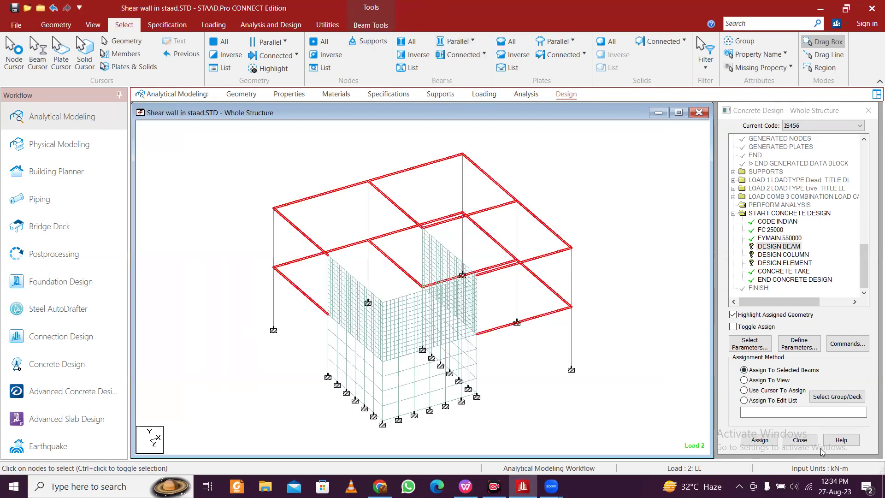
left_click(767, 443)
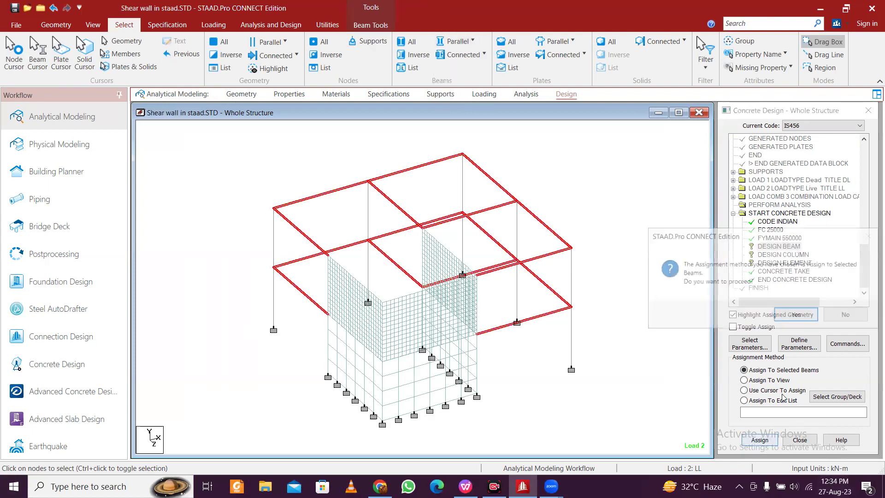
left_click(793, 312)
Step: Assign the column design command to all members parallel to the Y axis
left_click(784, 254)
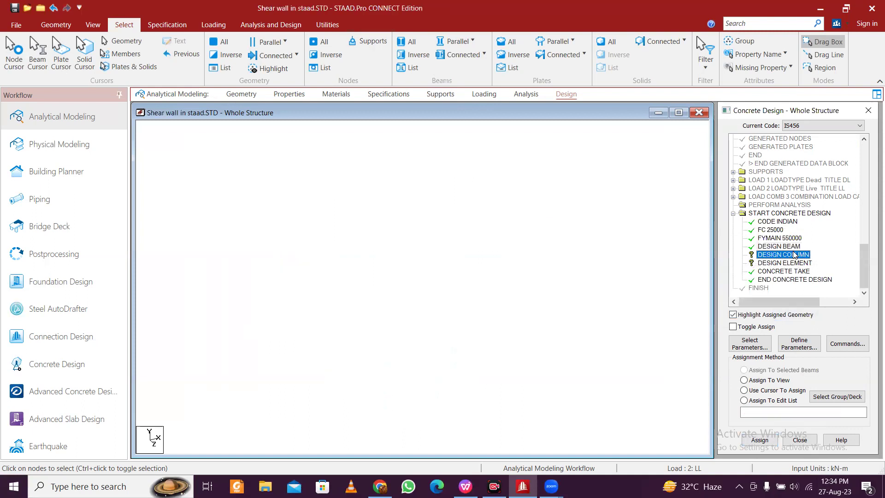
left_click(269, 47)
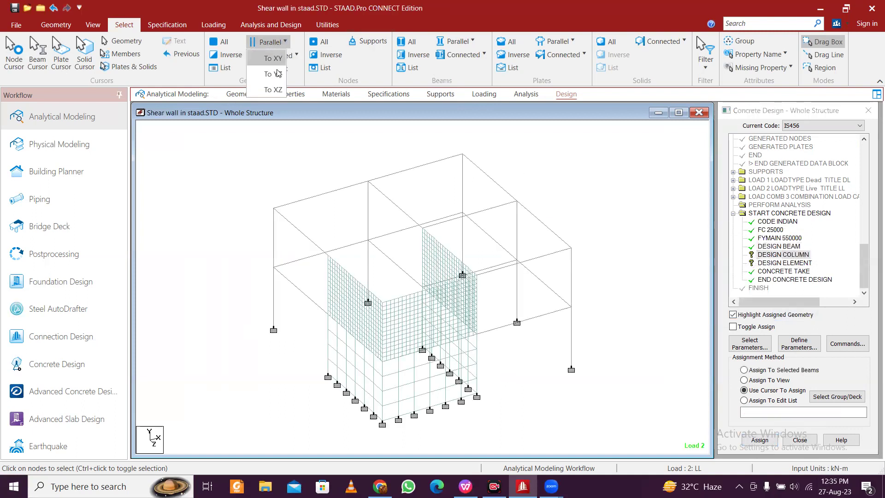
left_click(440, 42)
left_click(439, 42)
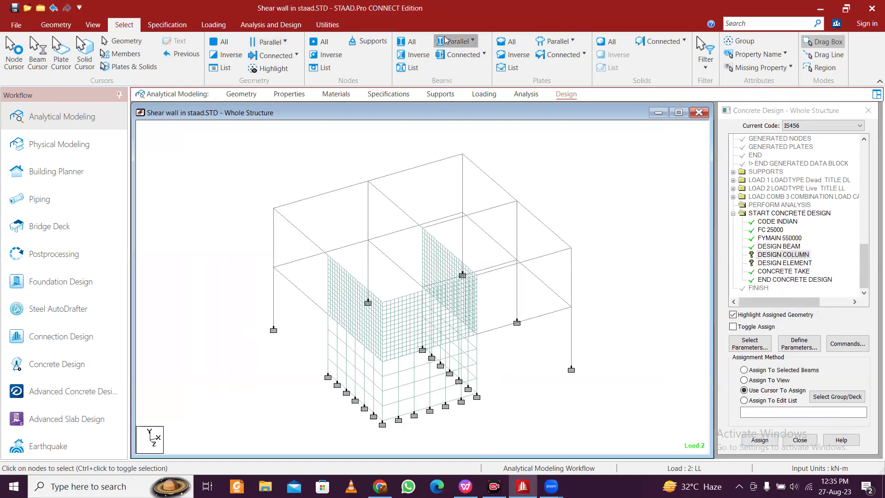
left_click(460, 79)
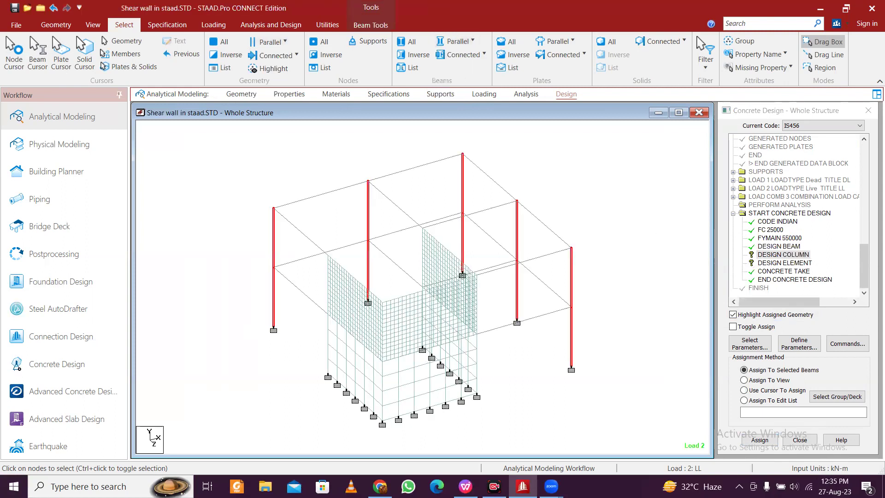
left_click(761, 441)
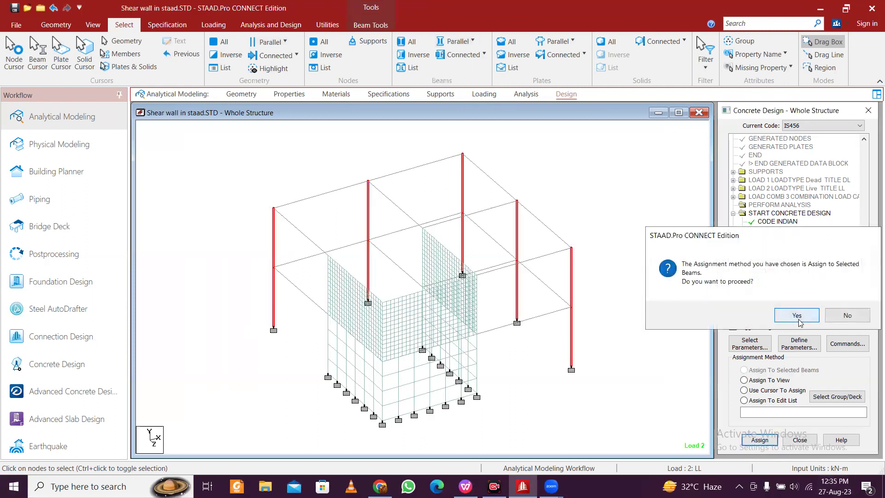
left_click(797, 317)
Step: Assign the element design command to all plates of the shear walls
left_click(784, 263)
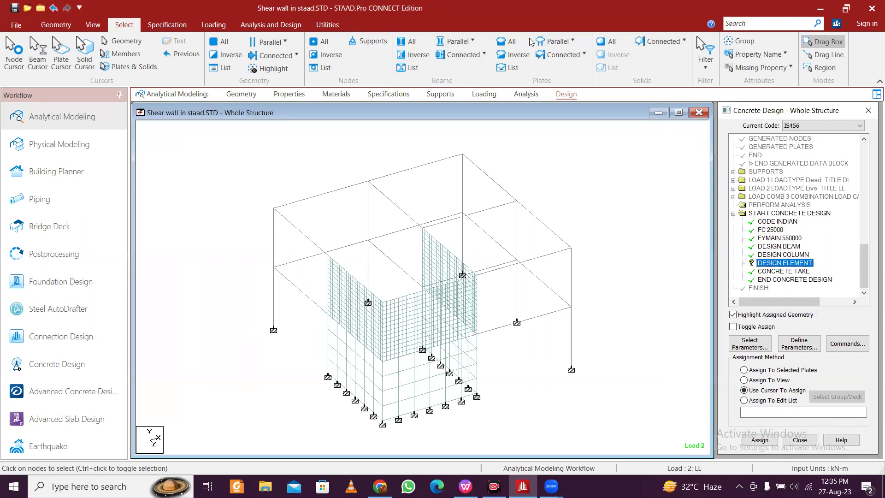
left_click(514, 42)
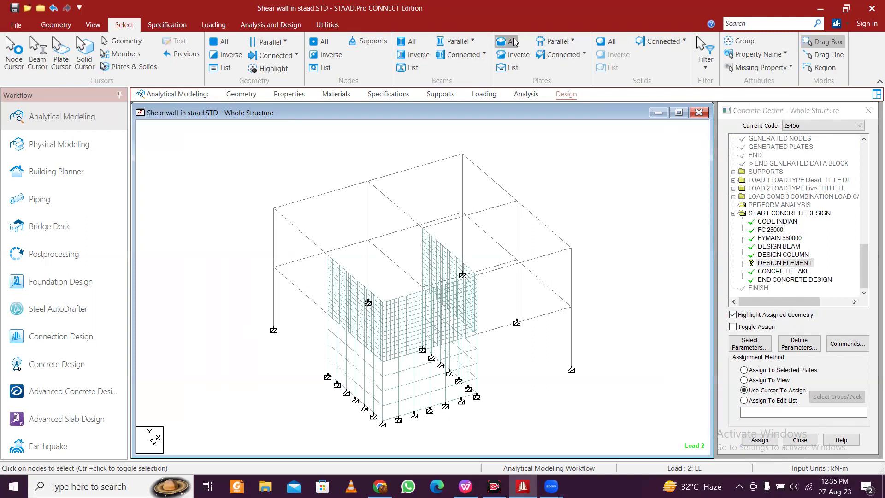
left_click(760, 440)
left_click(797, 311)
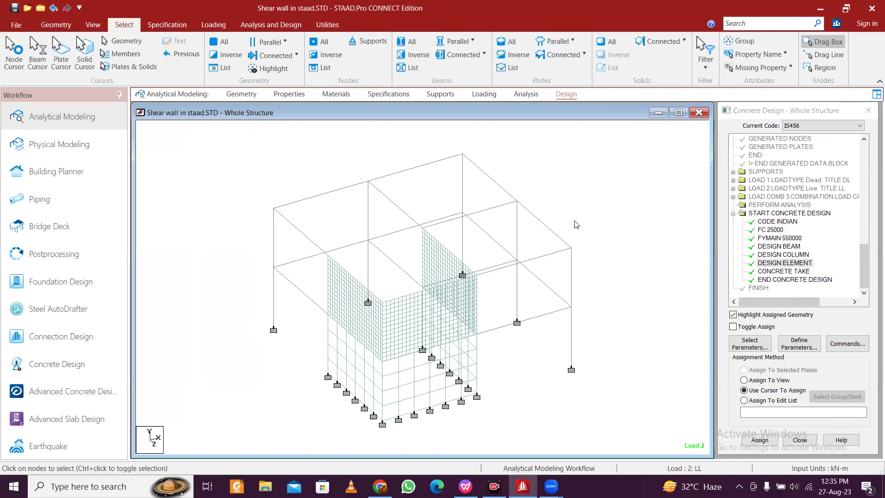
Step: Save the modified structure, run the analysis and design, and stay in modeling mode when it finishes
left_click(271, 24)
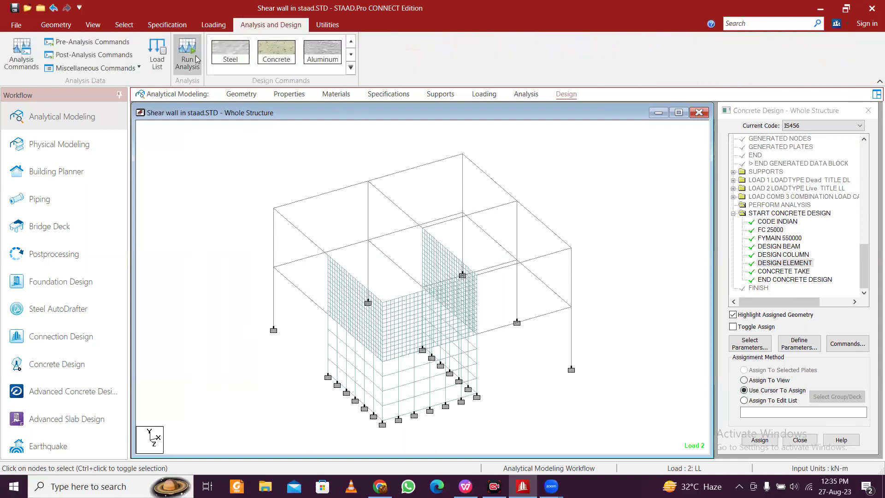
left_click(187, 60)
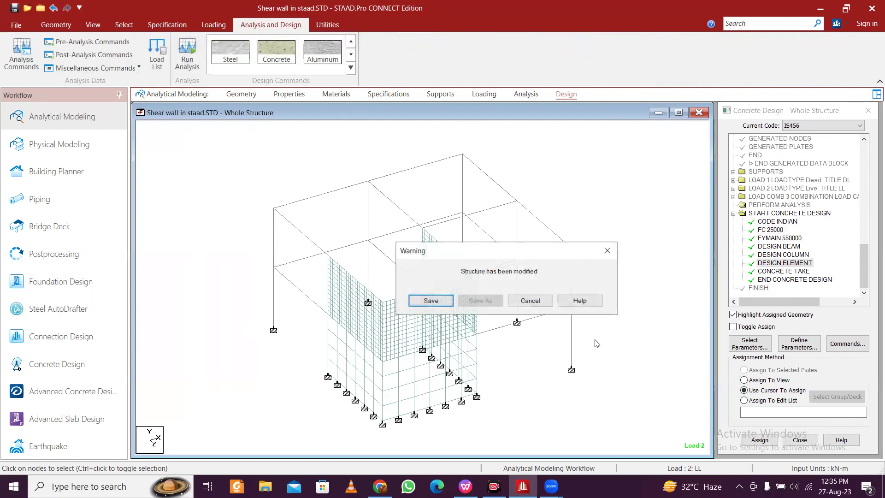
left_click(430, 300)
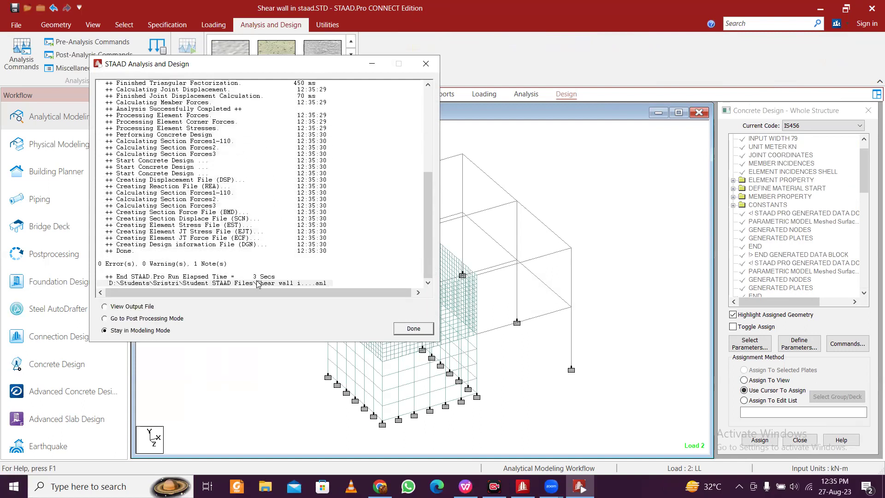
left_click(409, 329)
Step: Open the analysis output file and maximize its viewer window
left_click(335, 26)
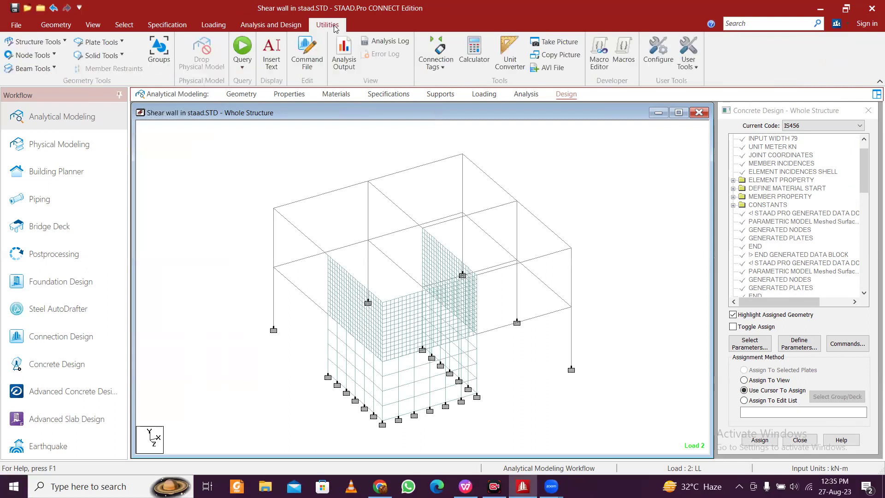
left_click(345, 59)
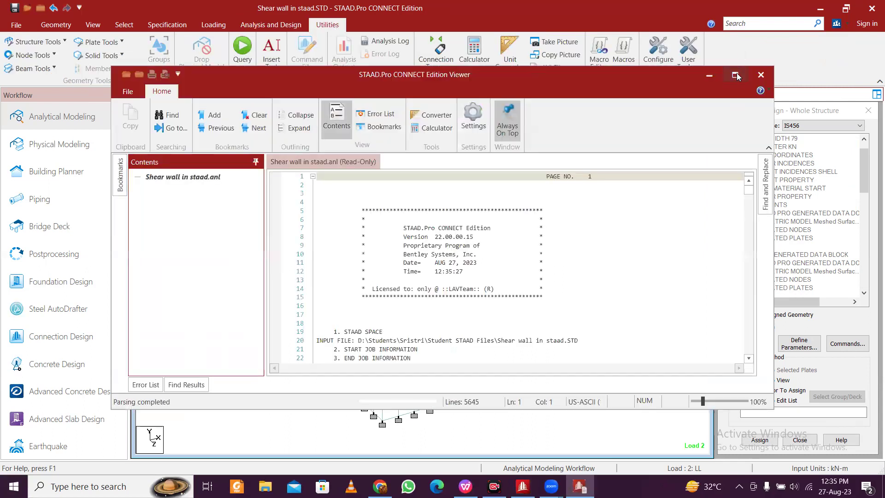
left_click(736, 75)
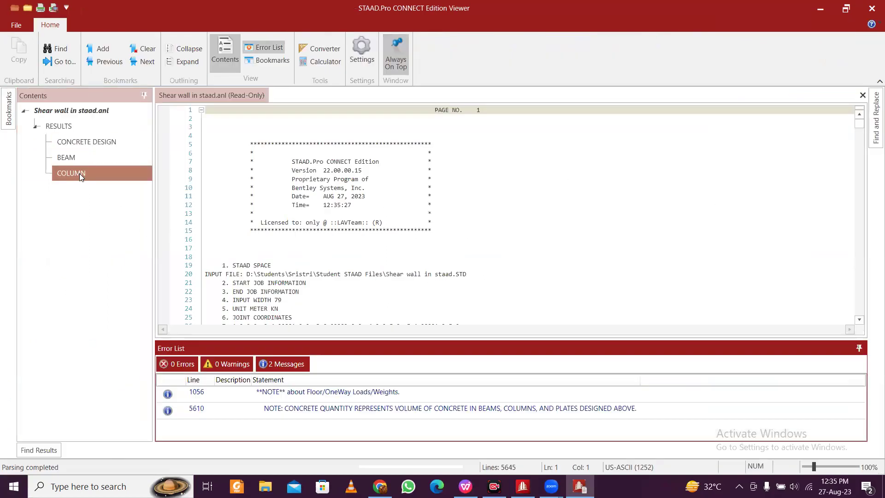
Step: Examine the concrete take off at the end of the output for the total concrete volume and reinforcement weight
left_click(79, 174)
scroll(852, 165, "down", 3)
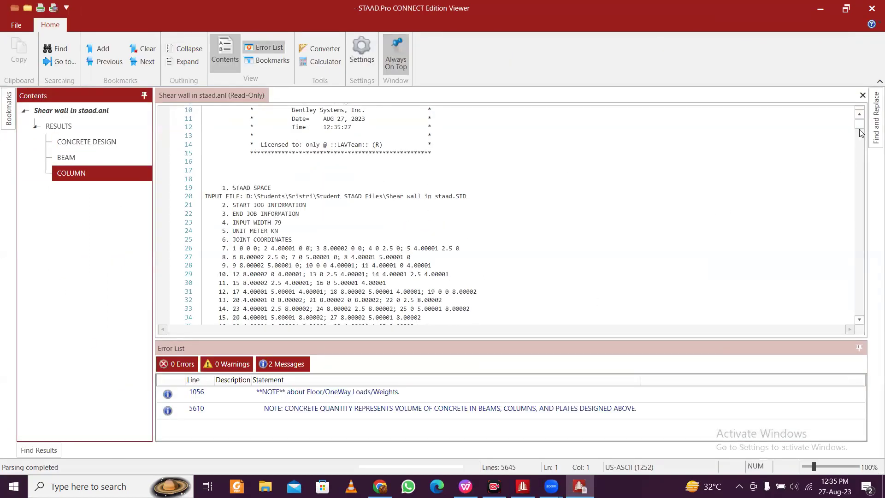
left_click_drag(859, 125, 873, 323)
scroll(368, 231, "up", 3)
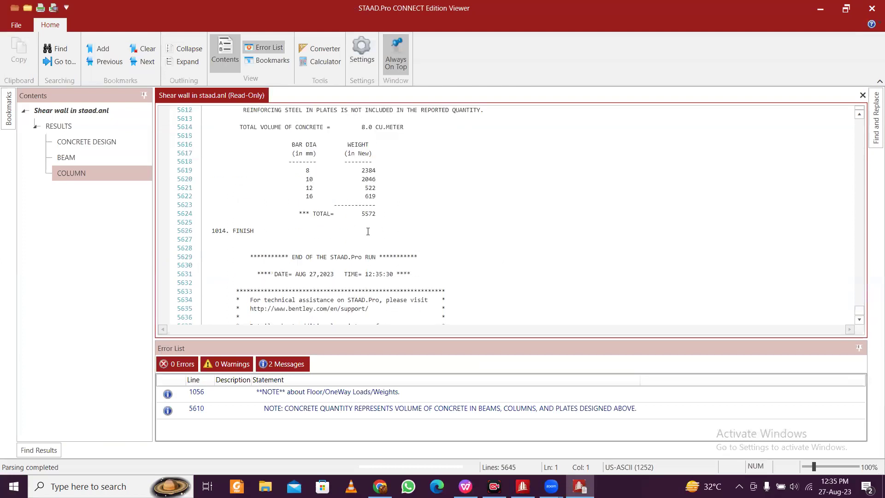
scroll(332, 216, "up", 1)
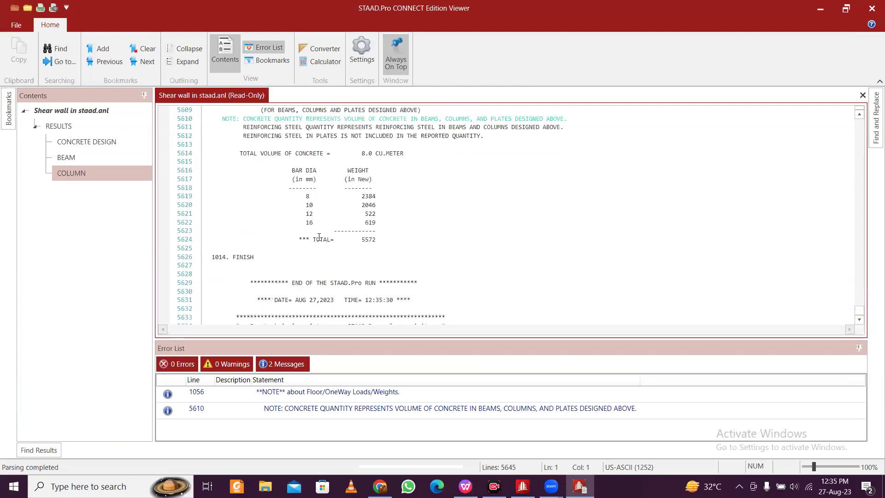
left_click(392, 248)
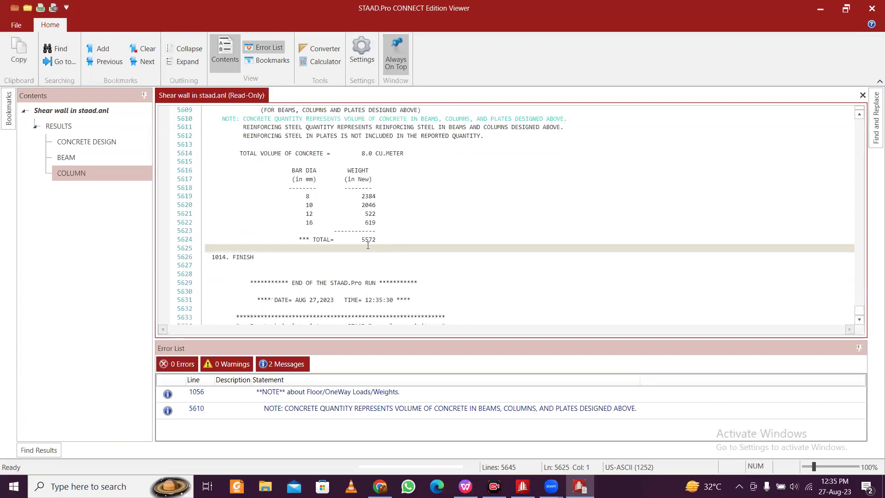
left_click_drag(375, 240, 361, 240)
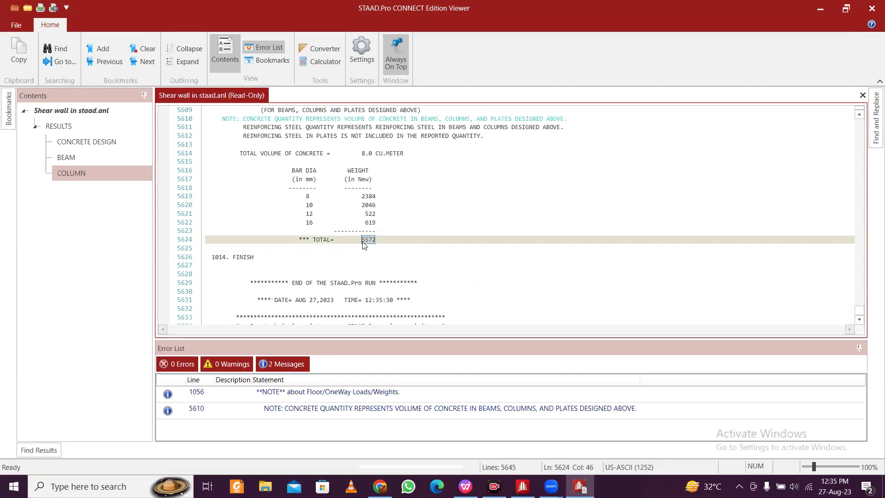
scroll(380, 244, "up", 3)
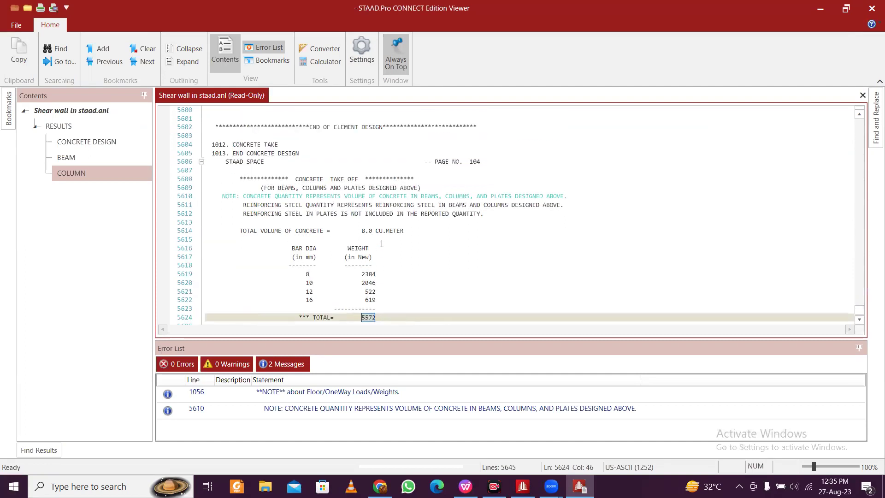
scroll(383, 244, "up", 1)
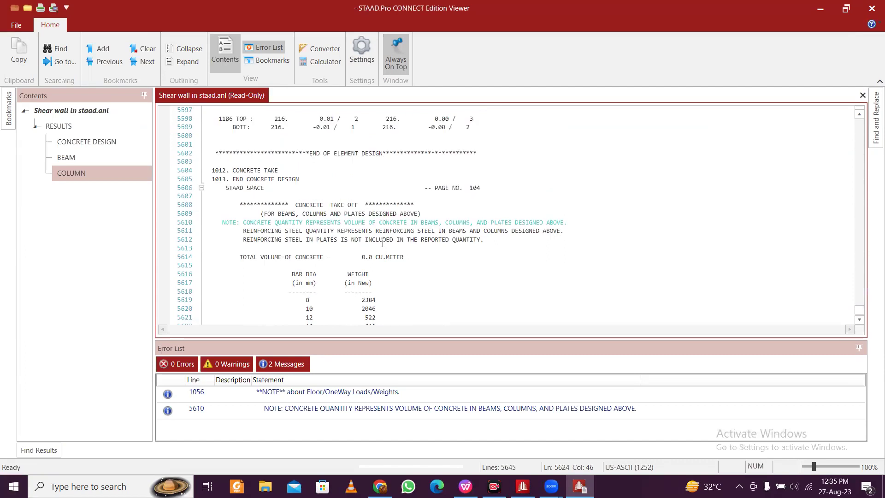
left_click_drag(359, 253, 420, 256)
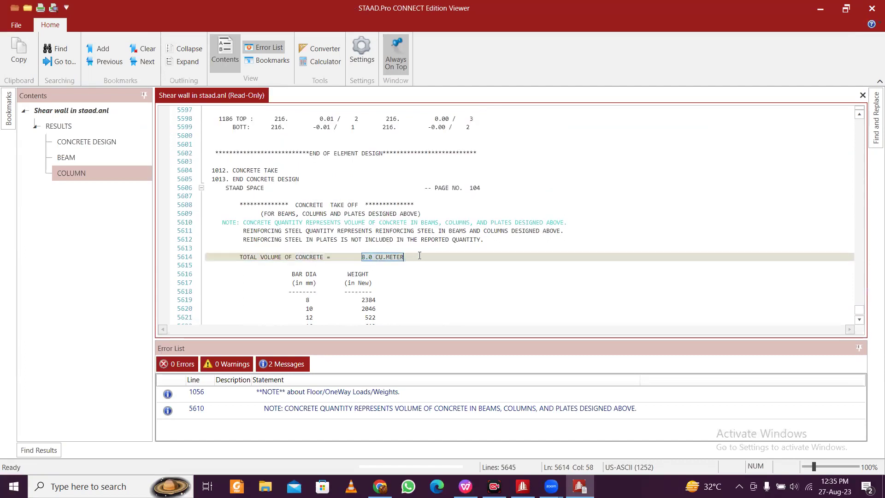
Step: Examine the longitudinal and transverse reinforcement results of the shear wall plates in the element design output
scroll(422, 255, "up", 4)
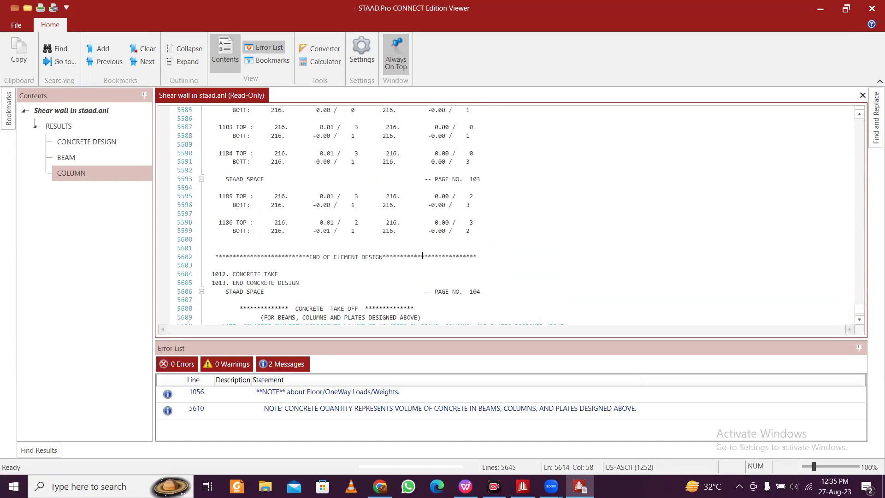
scroll(423, 256, "up", 20)
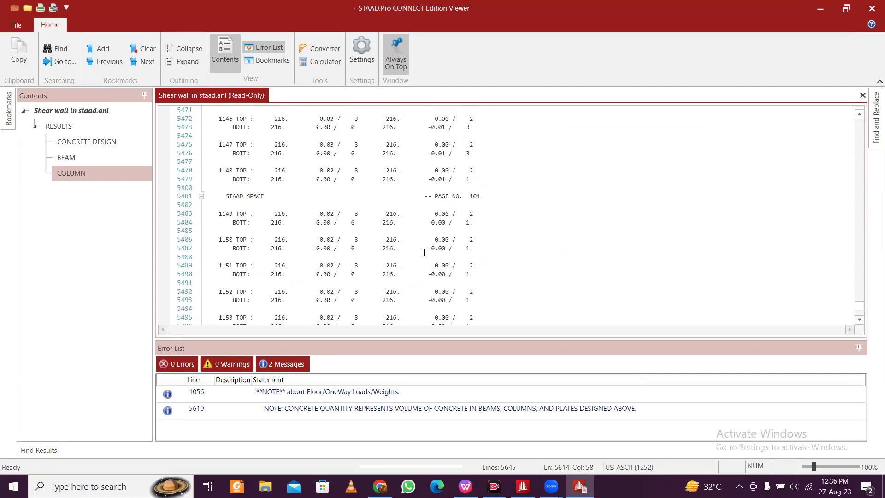
scroll(425, 253, "up", 20)
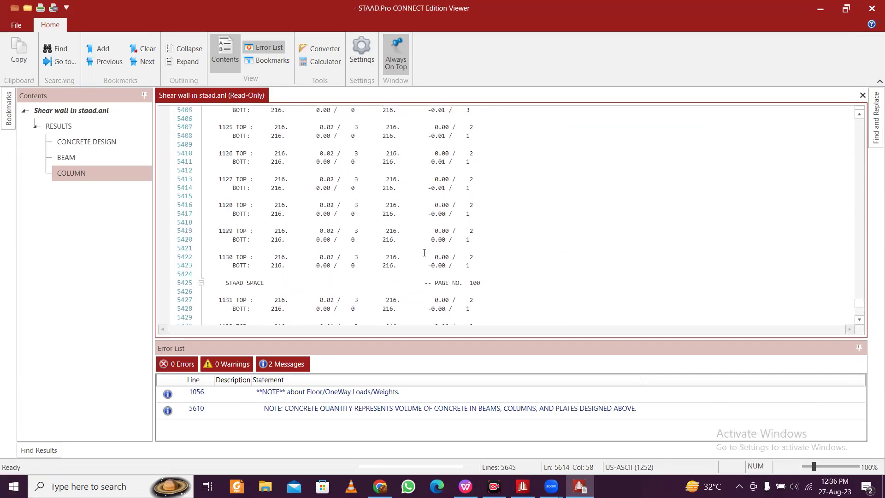
scroll(424, 253, "up", 20)
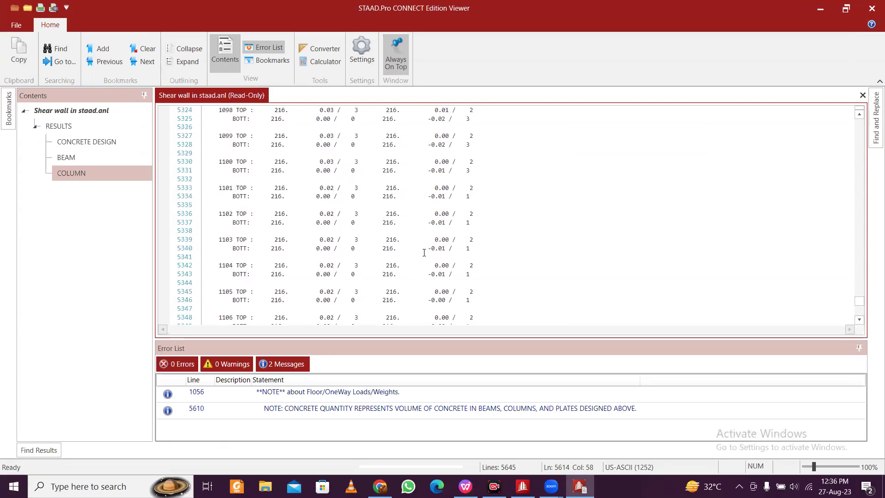
scroll(424, 253, "up", 10)
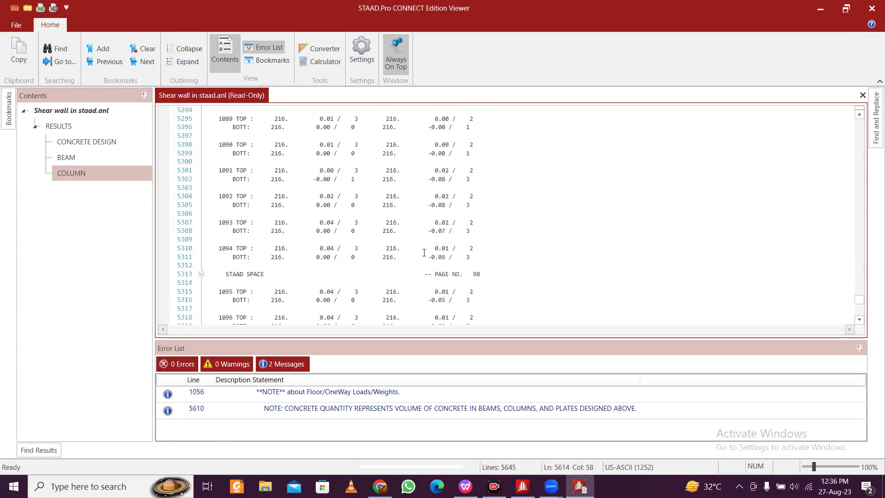
scroll(424, 252, "up", 20)
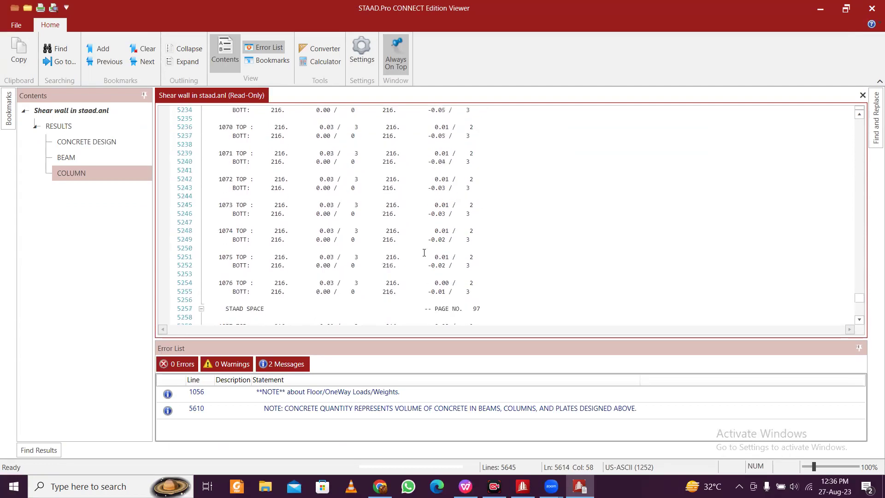
mouse_move(292, 210)
left_mouse_down()
mouse_move(247, 200)
mouse_move(271, 214)
mouse_move(278, 204)
left_mouse_up()
left_click_drag(274, 203, 285, 214)
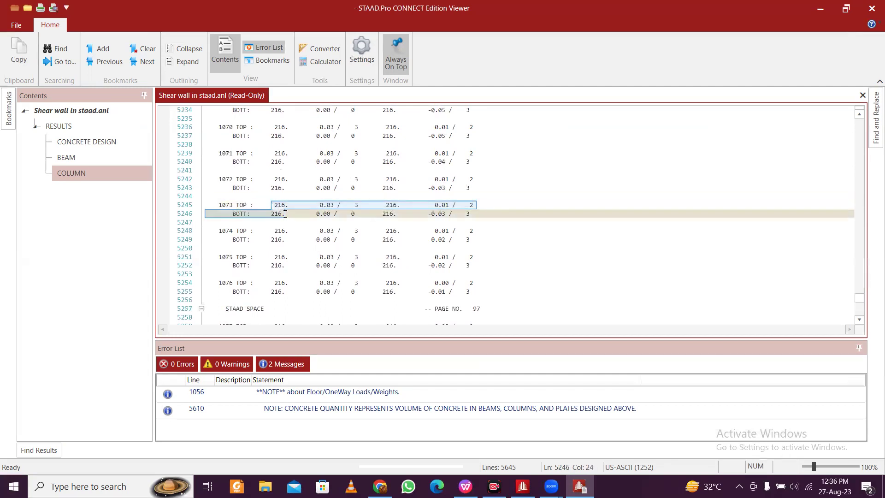
scroll(285, 217, "up", 6)
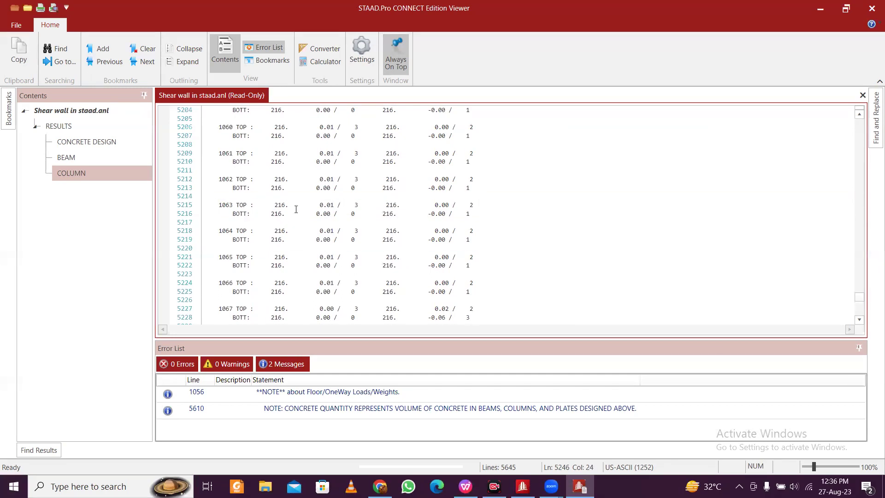
scroll(296, 209, "up", 20)
scroll(865, 225, "up", 20)
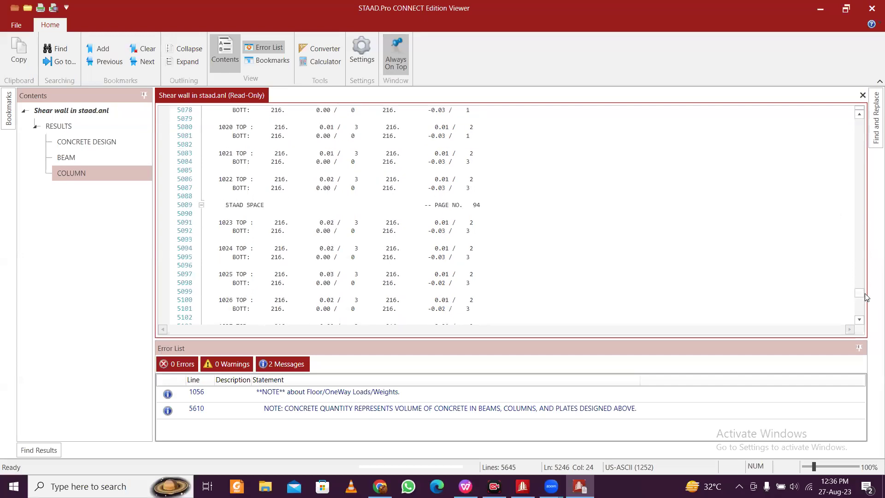
scroll(864, 290, "up", 16)
Step: Go back past the column design results to the Element Design Summary and examine its headings and the longitudinal reinforcement unit
left_click_drag(865, 292, 873, 188)
scroll(677, 244, "down", 20)
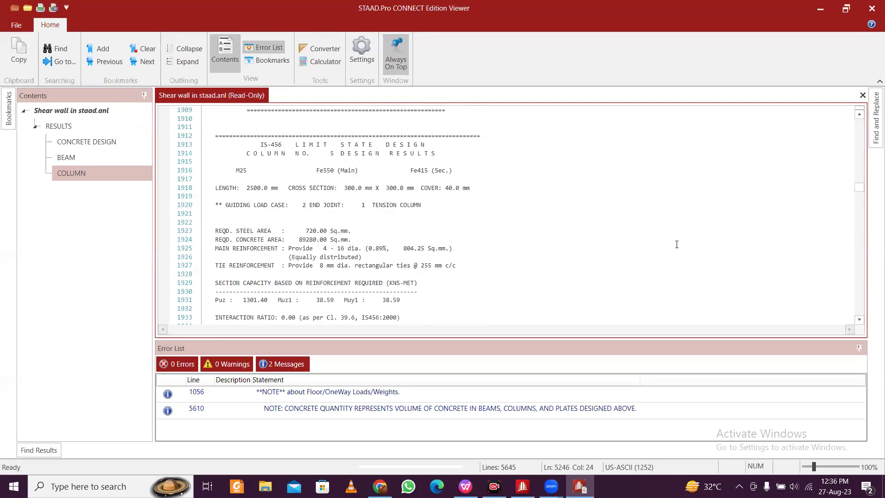
scroll(677, 245, "down", 20)
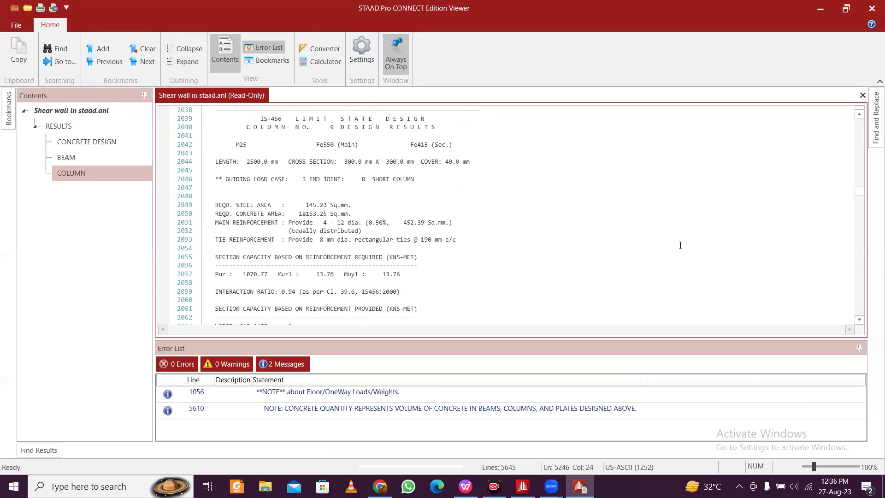
scroll(681, 245, "down", 20)
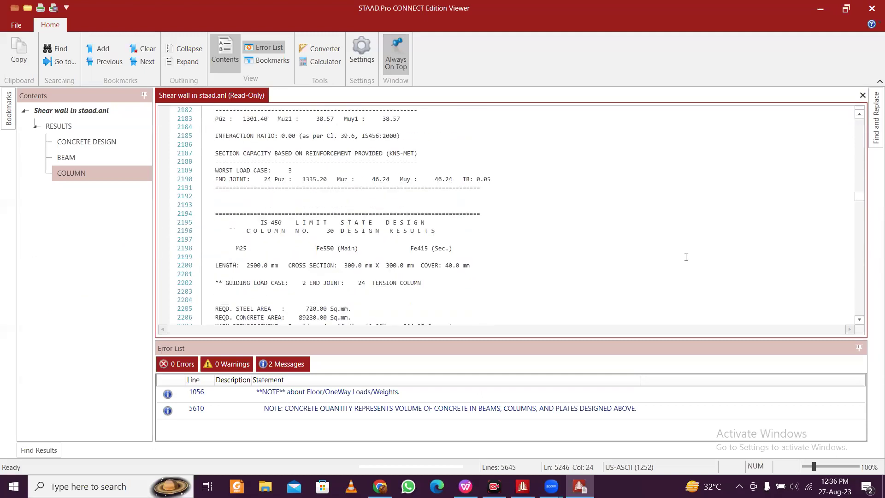
scroll(686, 258, "down", 8)
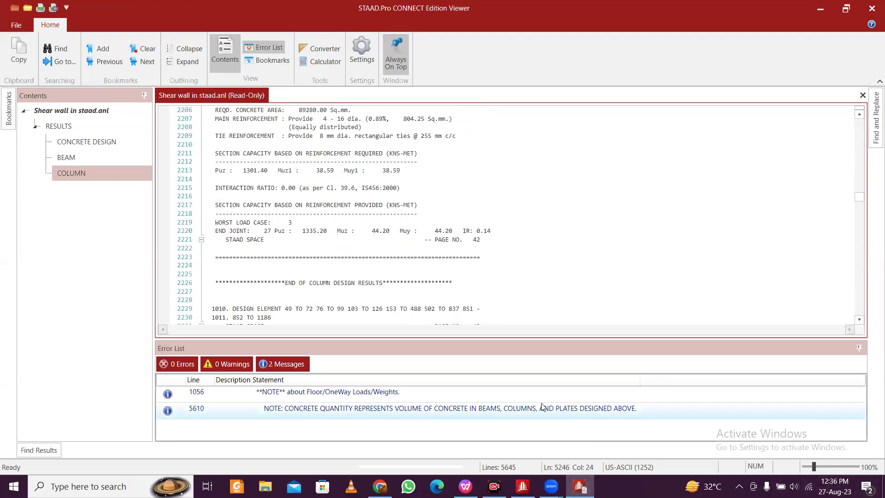
scroll(547, 265, "down", 9)
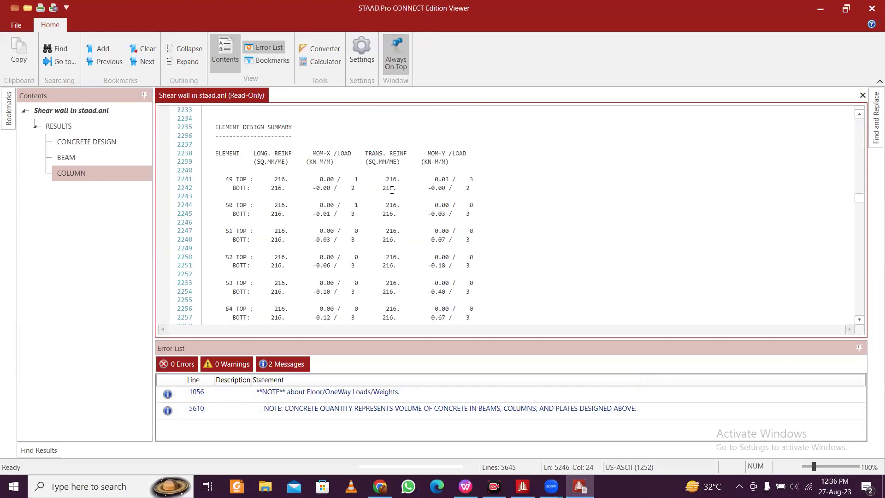
mouse_move(265, 153)
left_mouse_down()
mouse_move(323, 162)
mouse_move(253, 162)
left_mouse_up()
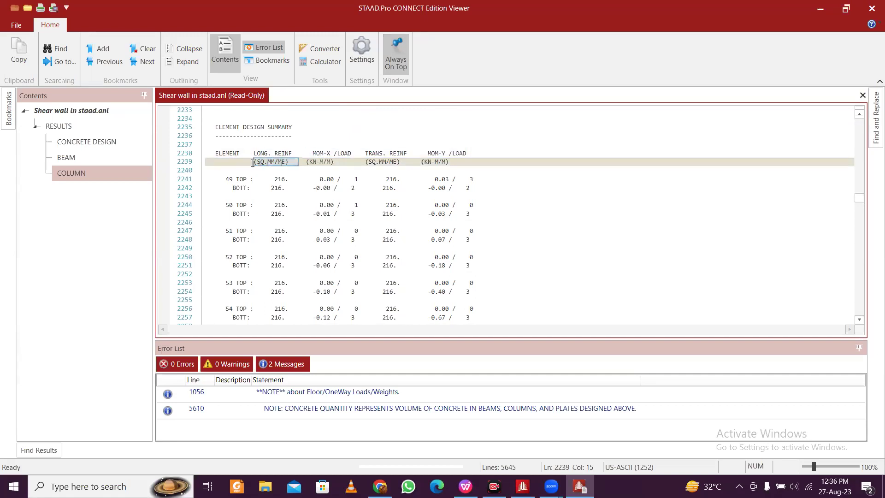
left_click_drag(308, 162, 247, 161)
Step: Switch to the Bar Areas.xlsx workbook in WPS and inspect the required steel area, the 10 mm bar area and the bar count formula
left_click(824, 13)
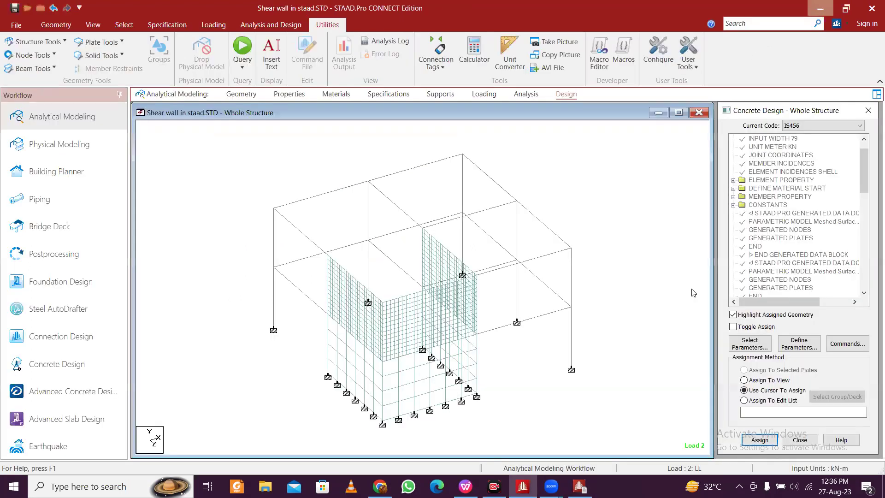
mouse_move(580, 486)
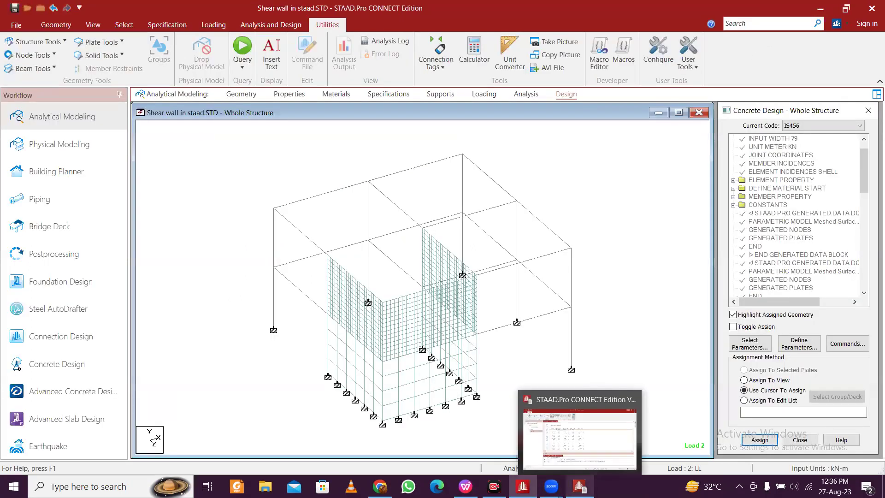
left_click(465, 486)
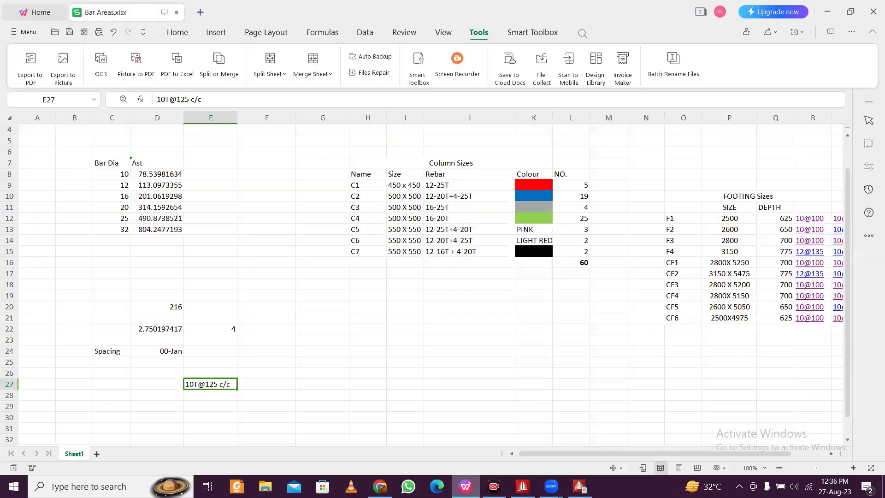
left_click(258, 295)
left_click(172, 309)
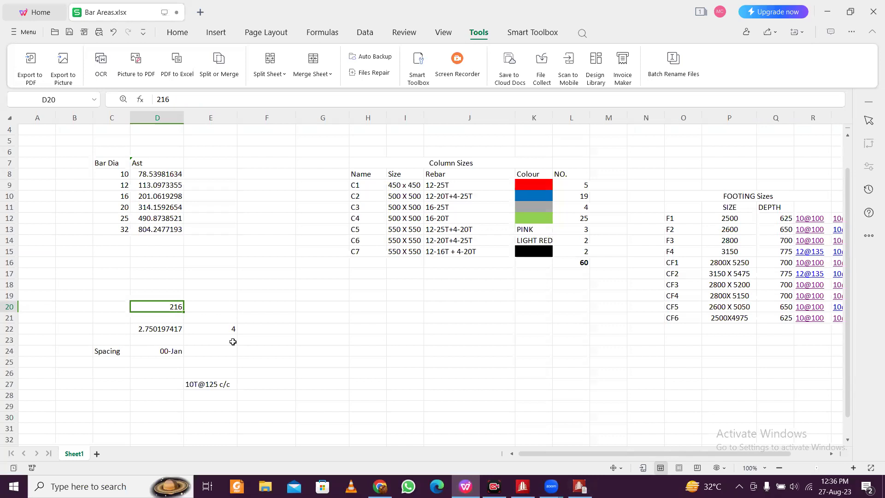
left_click(265, 307)
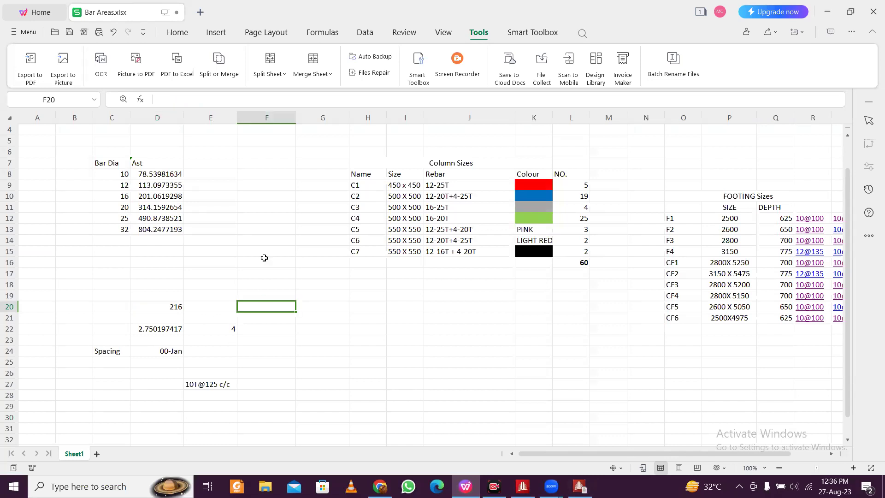
left_click(170, 172)
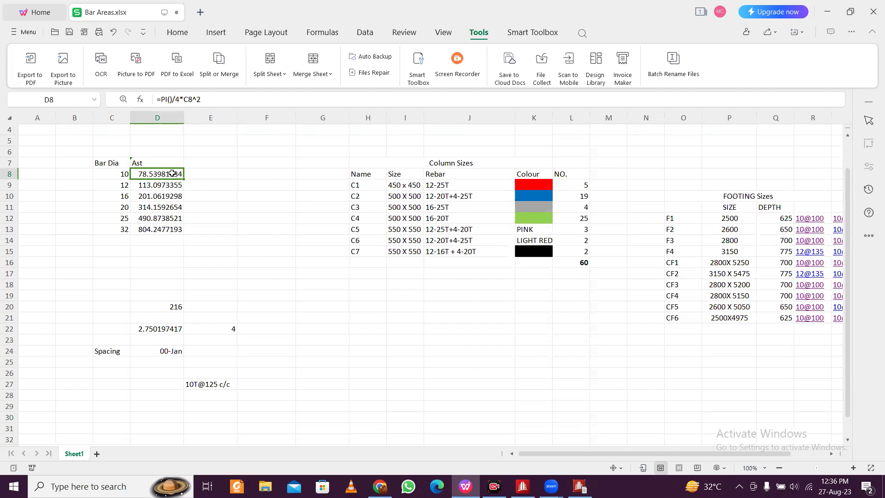
left_click(159, 328)
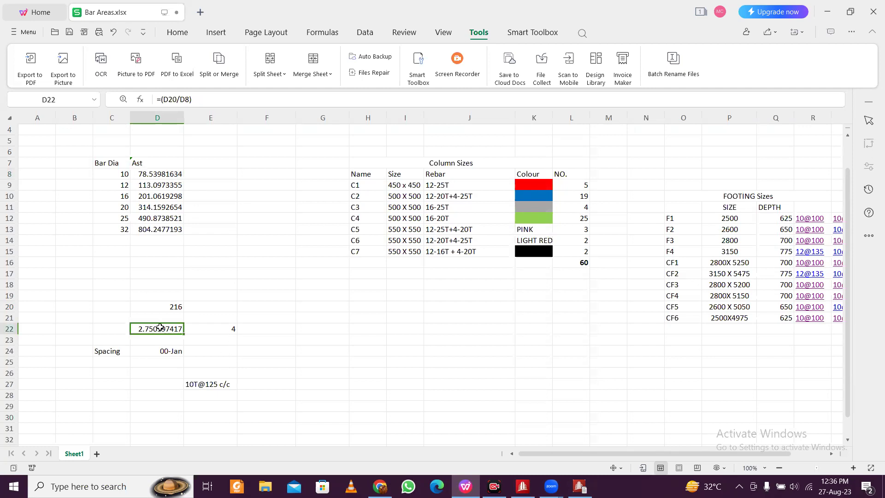
double_click(161, 328)
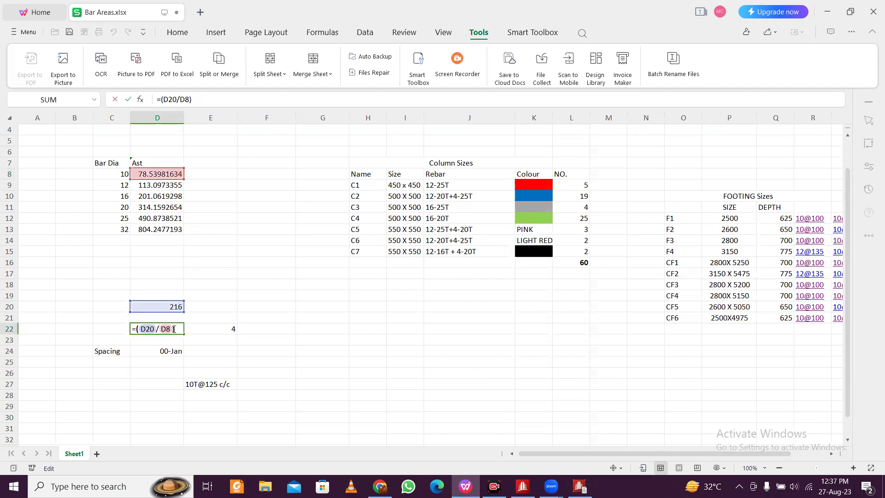
key("Escape")
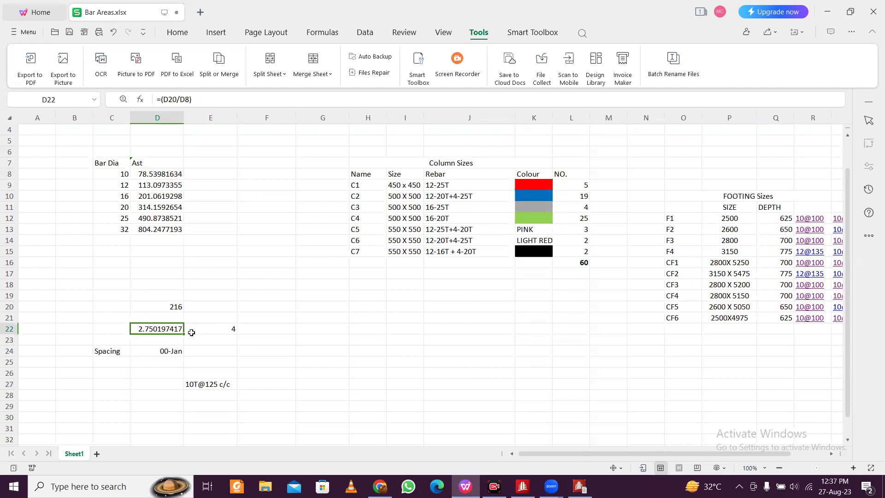
Step: Set the rounded number of bars in cell E22 to 3
left_click(207, 328)
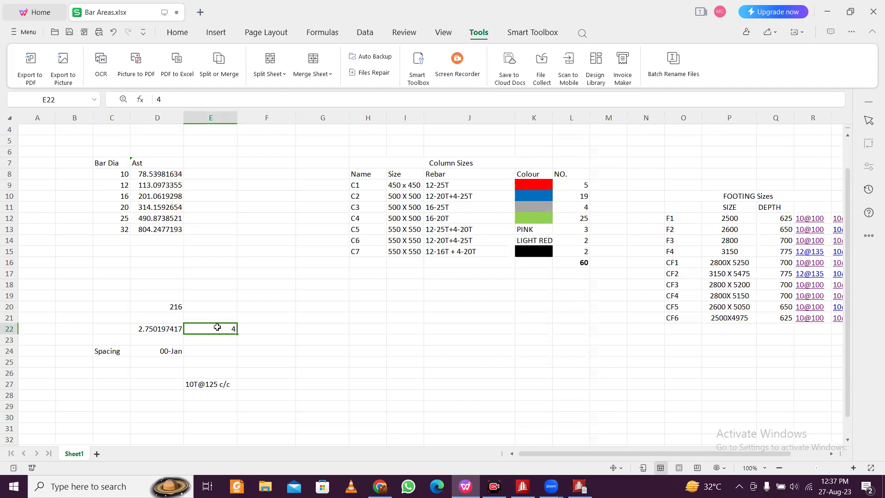
key("Escape")
left_click(372, 373)
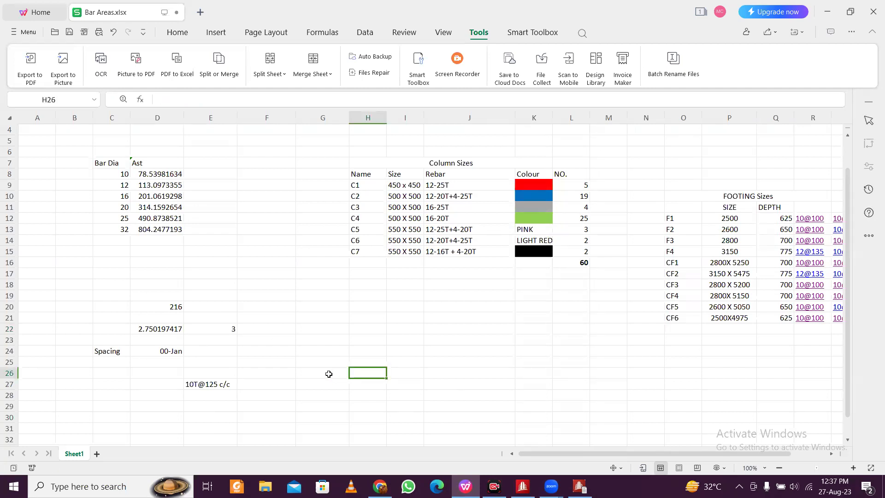
Step: Enter the formula =1/2 for the bar spacing in cell D24
left_click(159, 351)
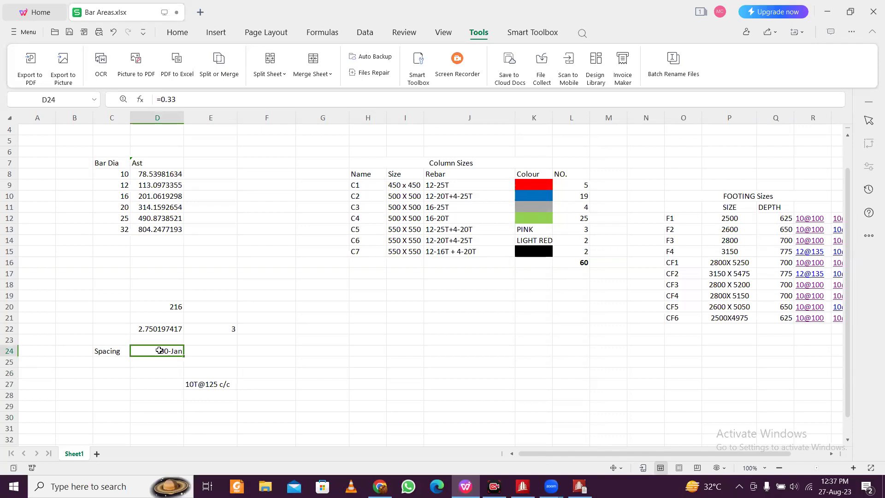
left_click(244, 327)
left_click(211, 330)
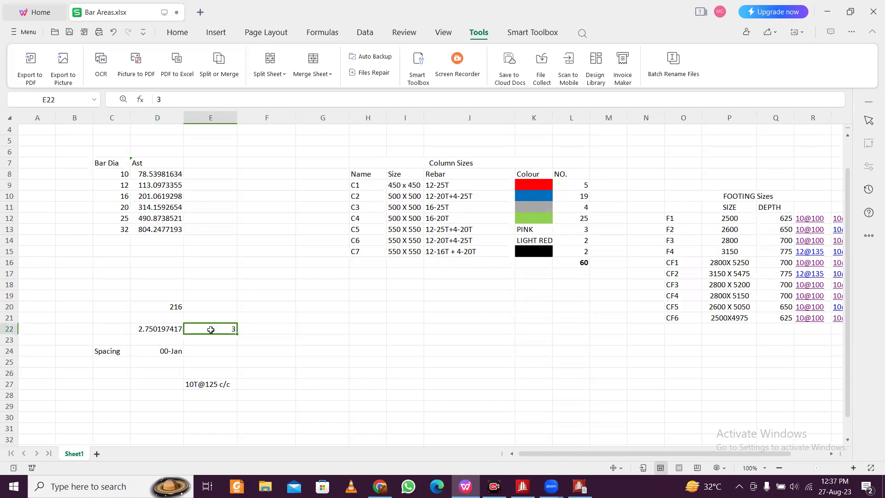
left_click(168, 352)
type("=")
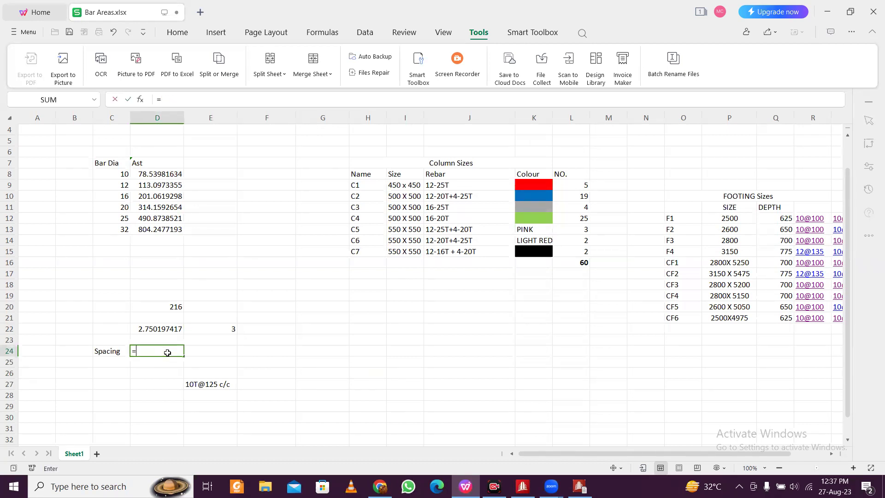
type("1/3")
key("Return")
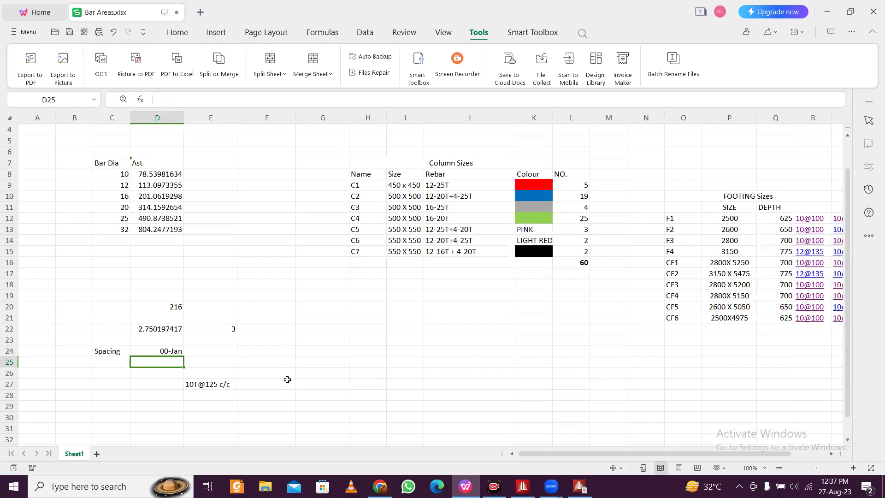
left_click(174, 354)
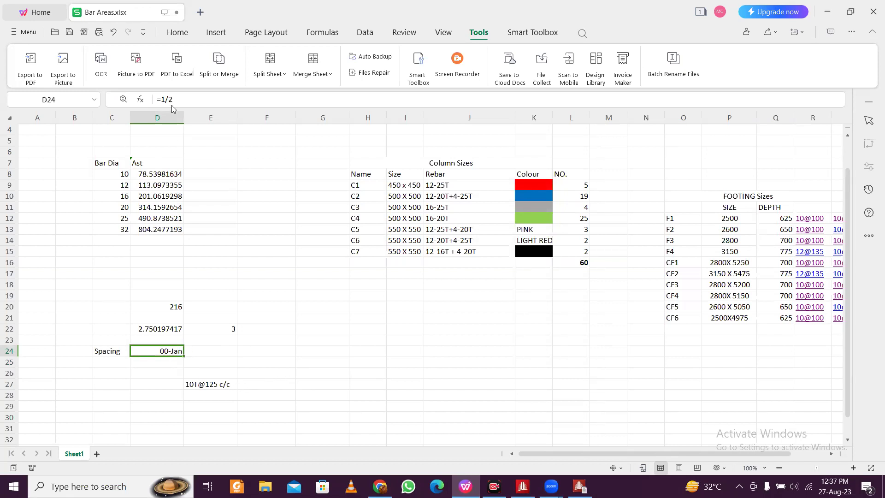
Step: Inspect the bar callout in cell E27, including its spacing value, and the spacing formula in cell D24
left_click(222, 388)
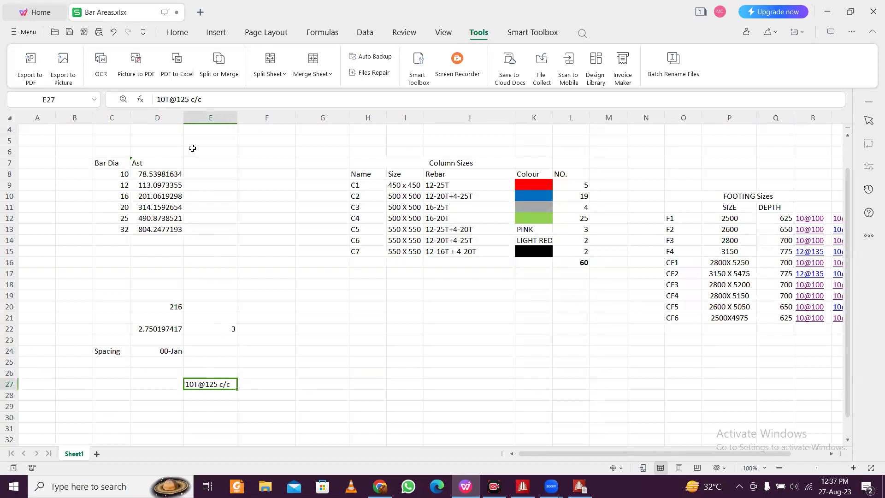
left_click(170, 353)
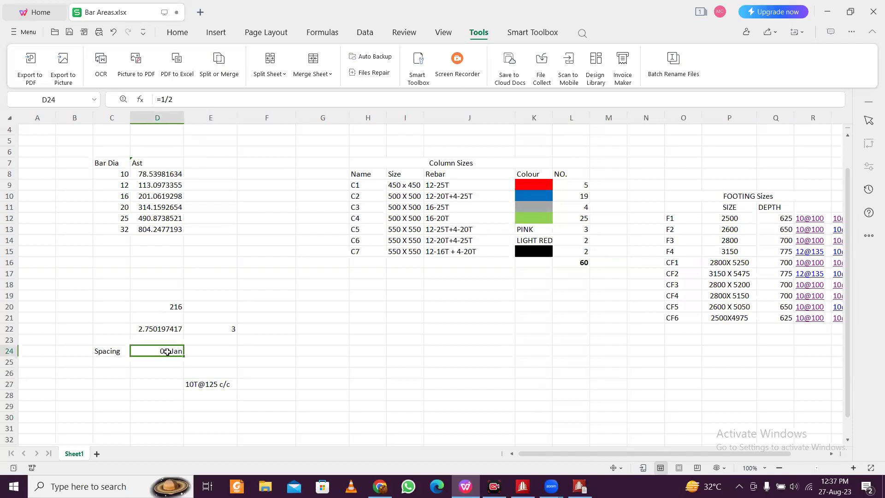
double_click(218, 385)
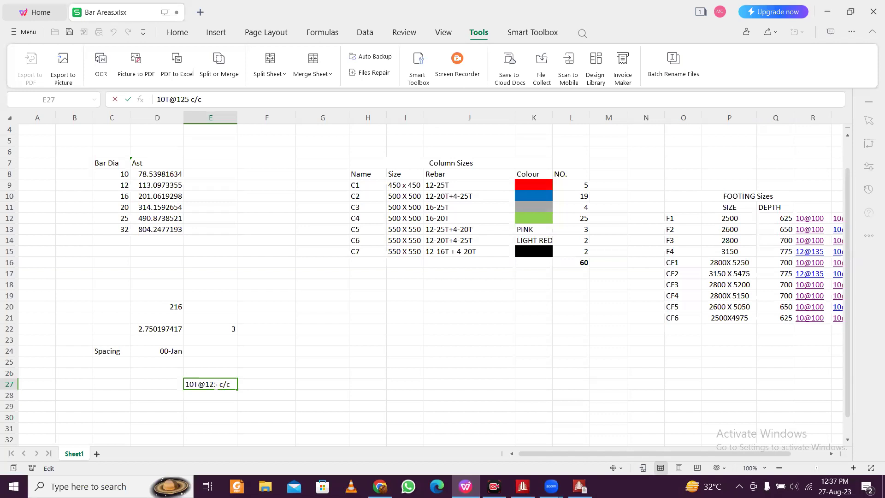
left_click_drag(216, 386, 205, 387)
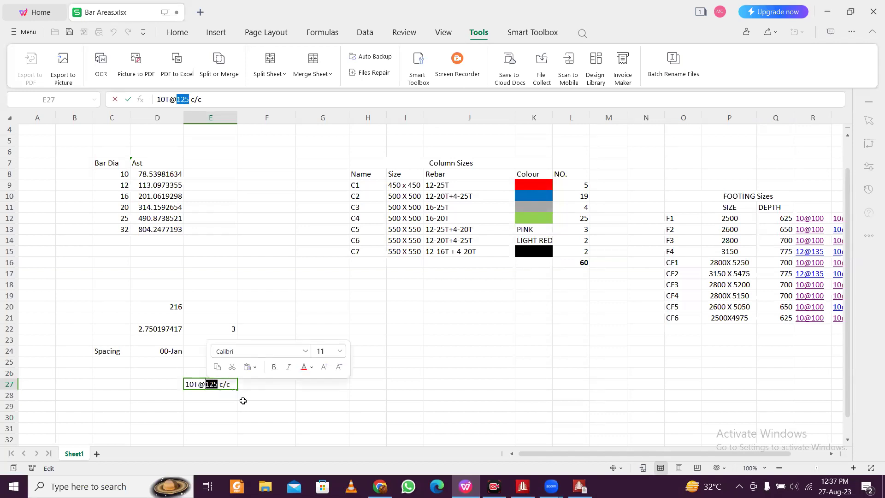
left_click(242, 403)
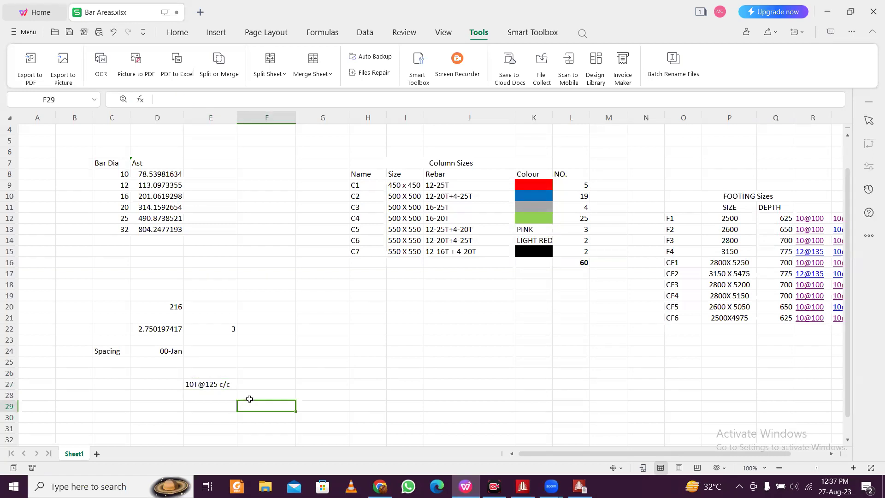
left_click(257, 392)
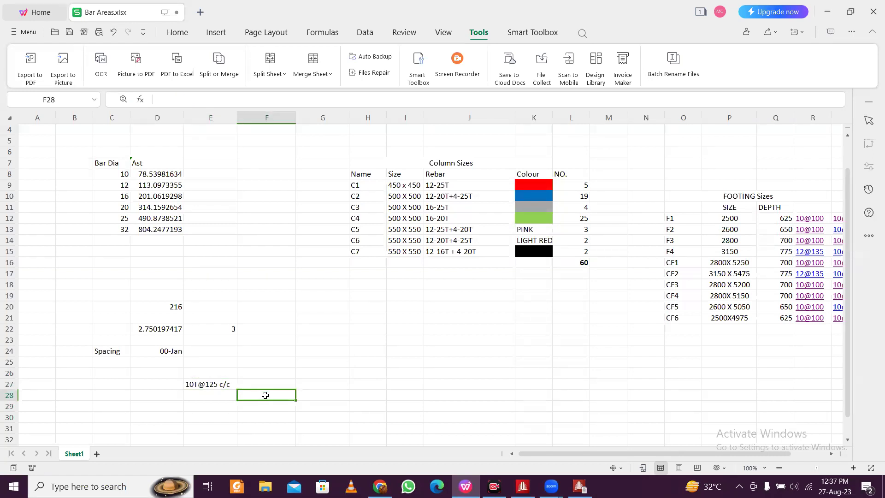
left_click(338, 372)
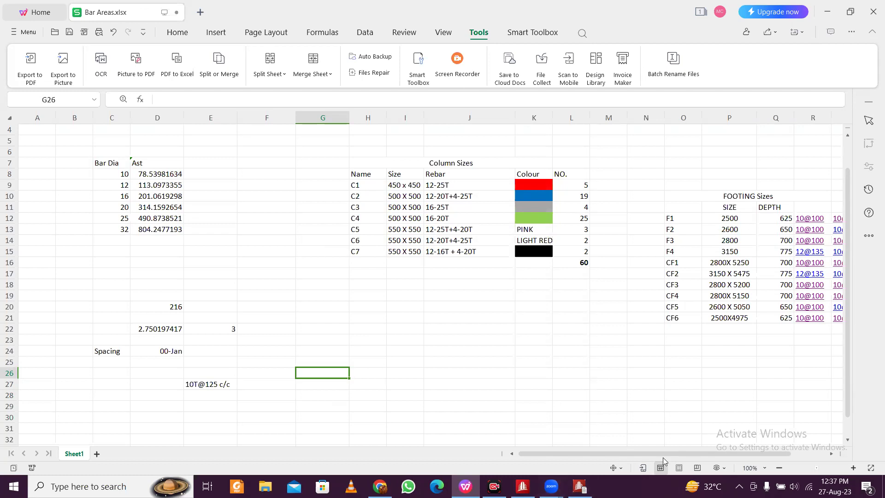
Step: Change the bar callout in cell E27 to 10T@500 c/c
key("Left")
key("Left")
key("Down")
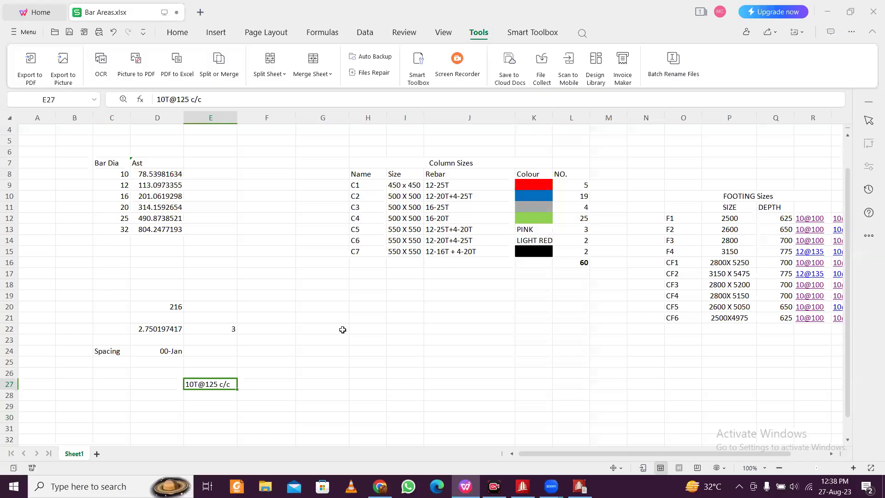
double_click(218, 384)
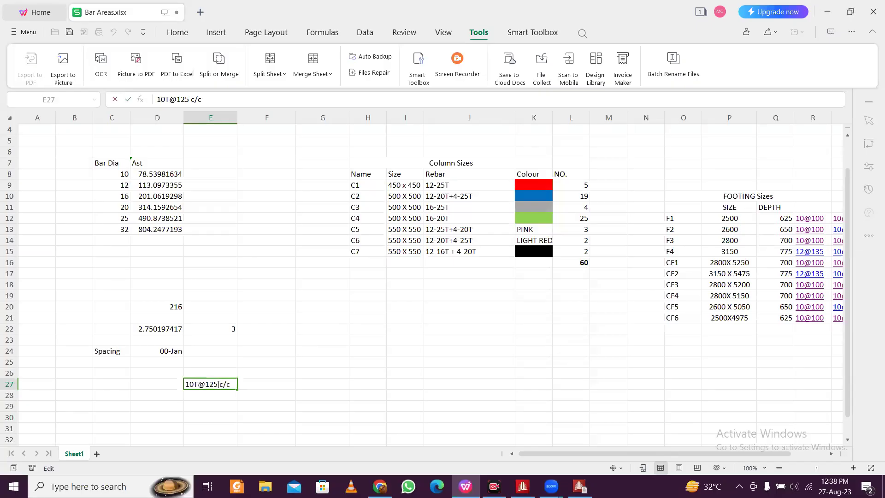
left_click_drag(219, 384, 207, 385)
type("500")
left_click(223, 413)
left_click_drag(251, 386, 240, 353)
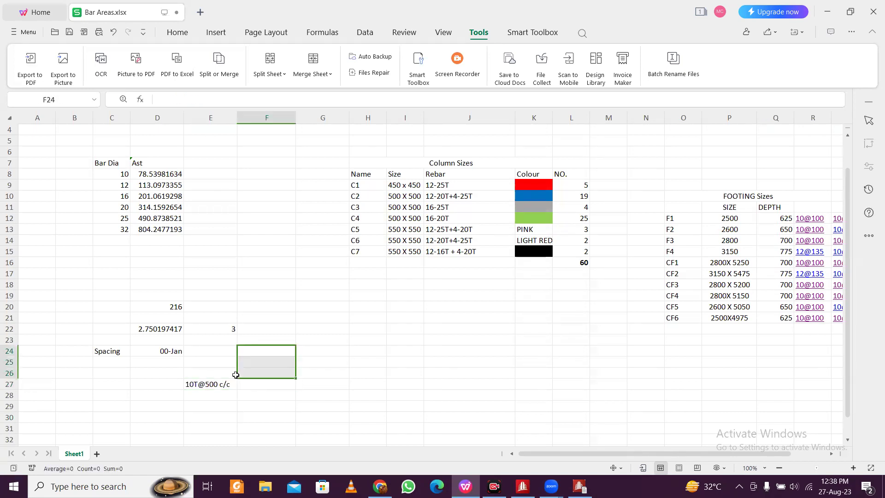
left_click(207, 390)
left_click_drag(180, 375, 257, 388)
left_click(198, 384)
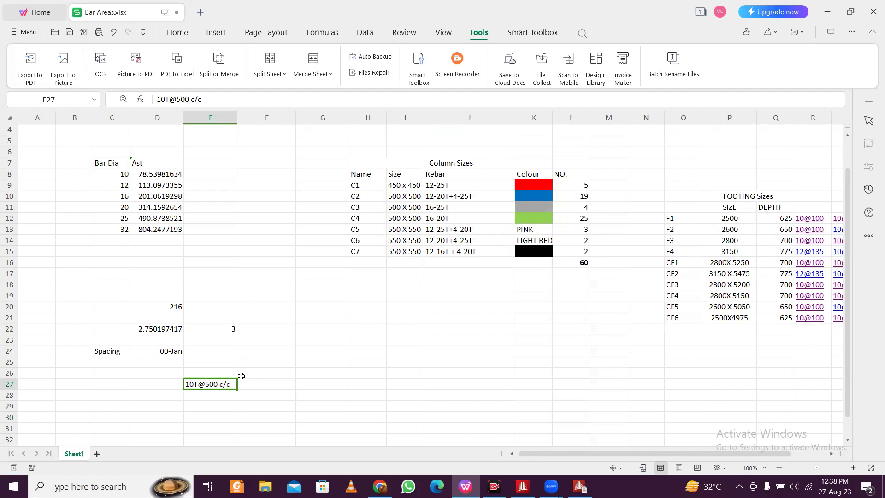
Step: Set the rounded number of bars in cell E22 to 4
left_click(234, 326)
type("4")
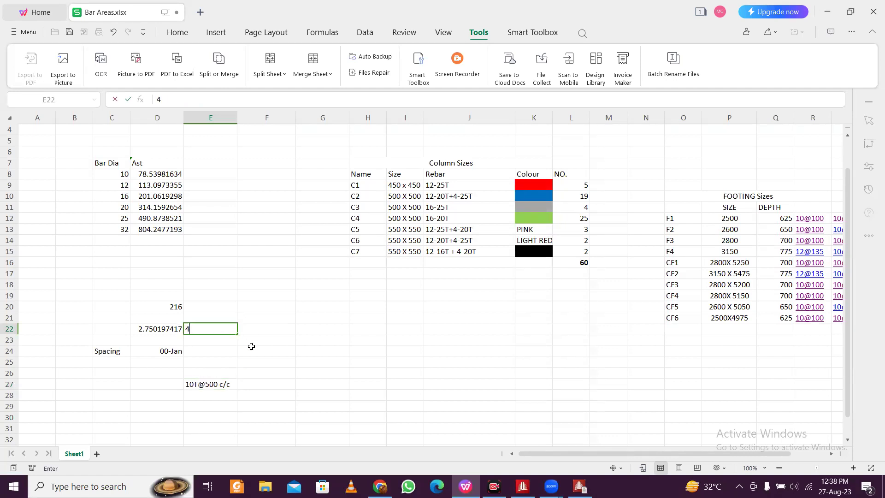
left_click(282, 372)
left_click(238, 306)
left_click(244, 362)
left_click(226, 374)
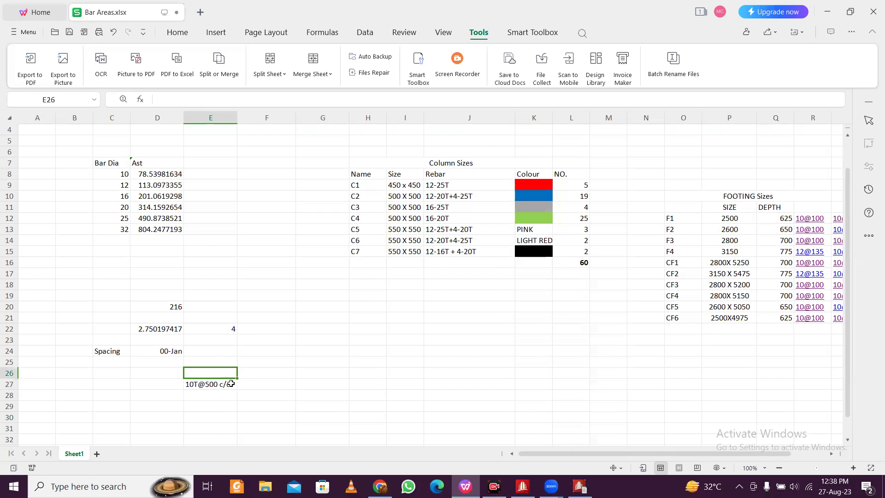
Step: Switch to the STAAD.Pro output viewer, look further down the Element Design Summary, and return to the STAAD.Pro model
key("alt+Tab")
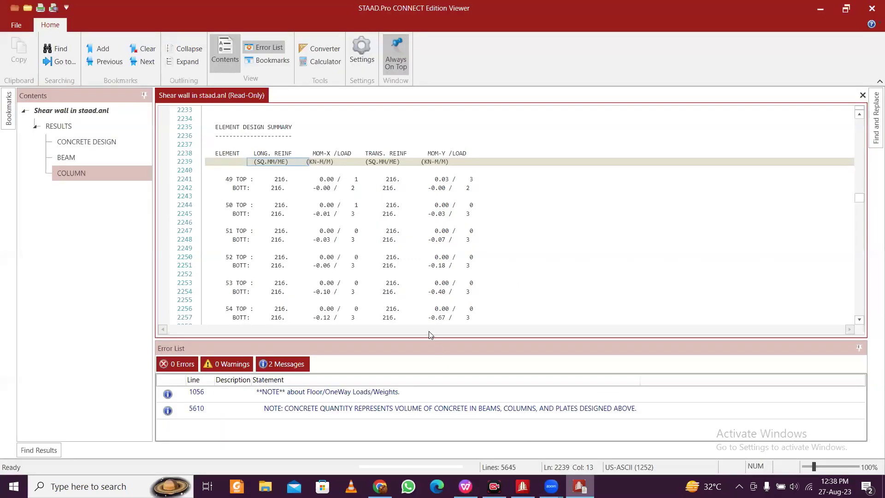
scroll(357, 240, "down", 10)
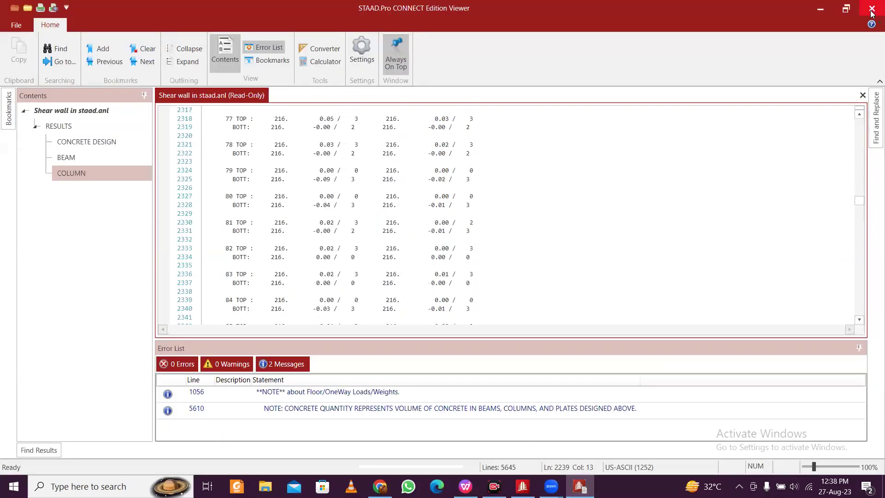
key("alt+Tab")
key("alt+Tab")
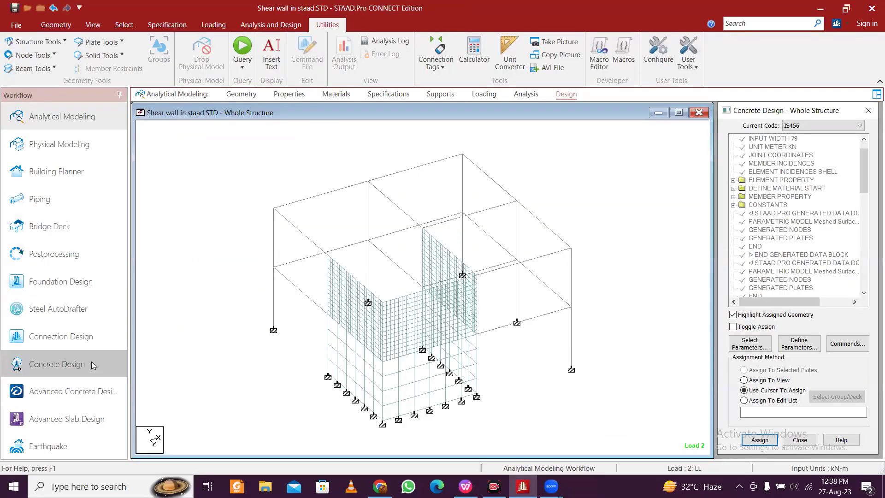
Step: Enter the Postprocessing workflow with only 3 COMBINATION LOAD CASE 3 selected, removing load cases 1 DL and 2 LL
left_click(86, 247)
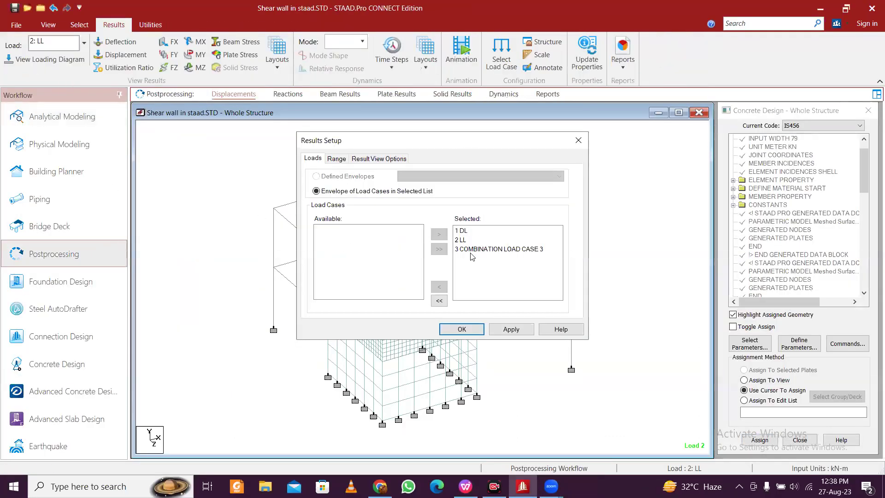
left_click(462, 241)
left_click(465, 231, "shift")
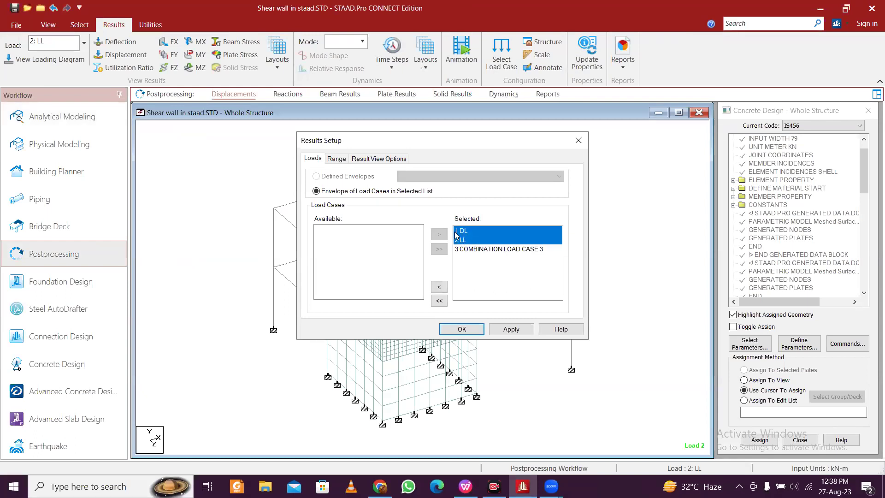
left_click(439, 287)
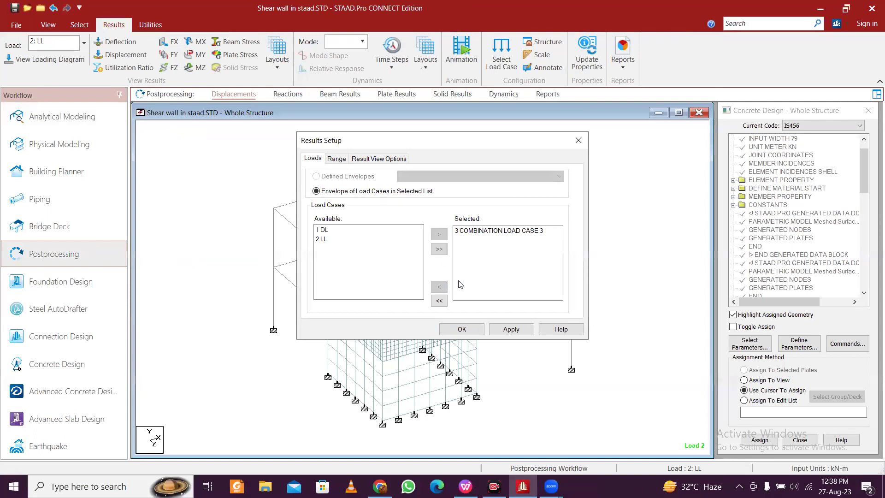
left_click(467, 330)
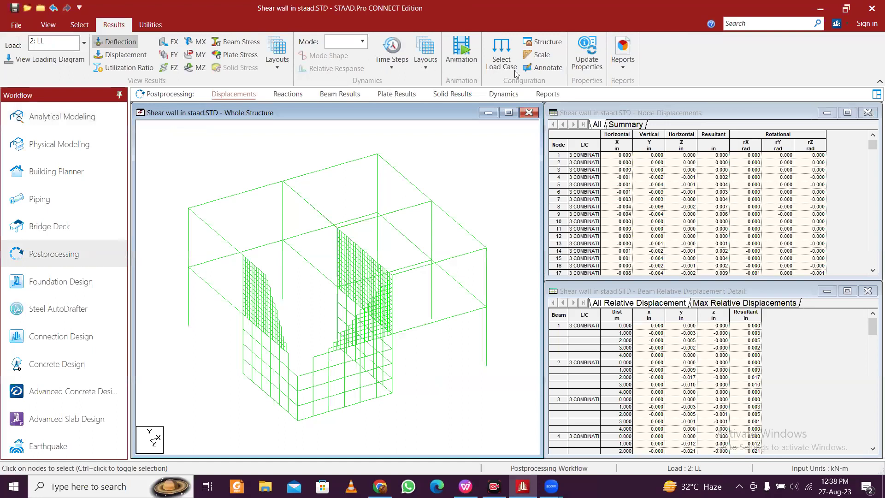
Step: Display the Max Absolute plate stress contour on the shear walls for combination load case 3
left_click(235, 54)
left_click(438, 109)
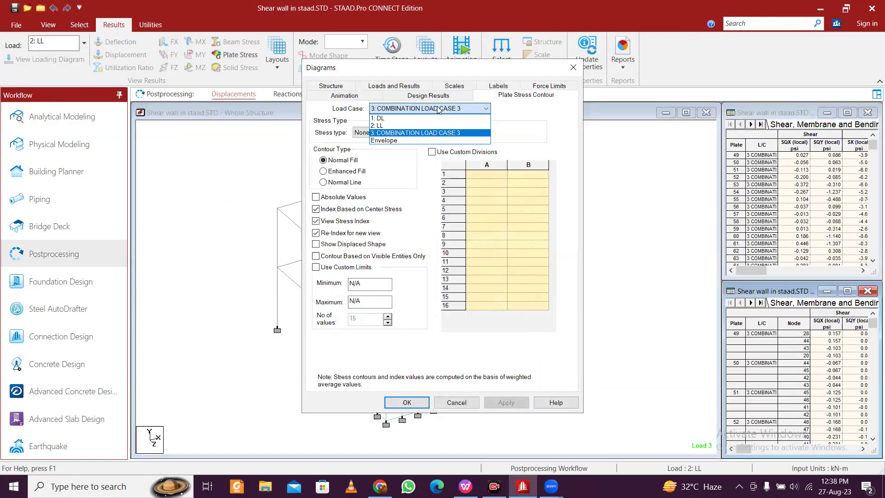
left_click(421, 132)
left_click(408, 132)
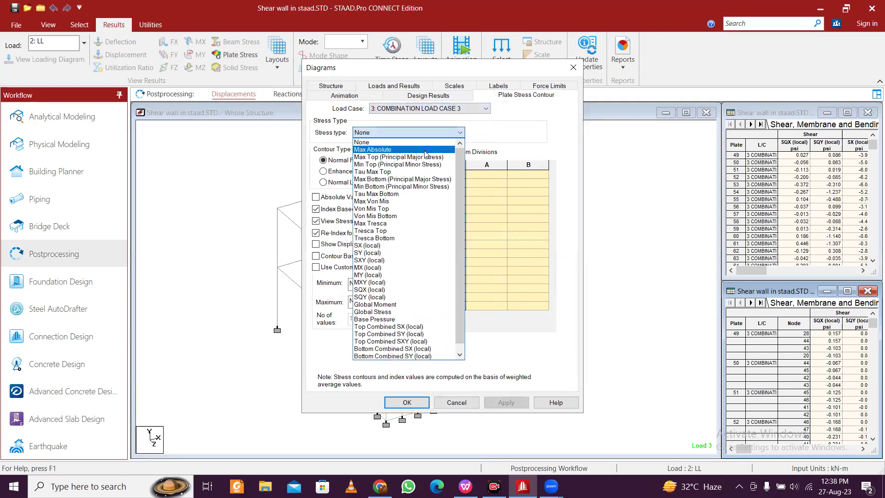
left_click(401, 143)
left_click(506, 403)
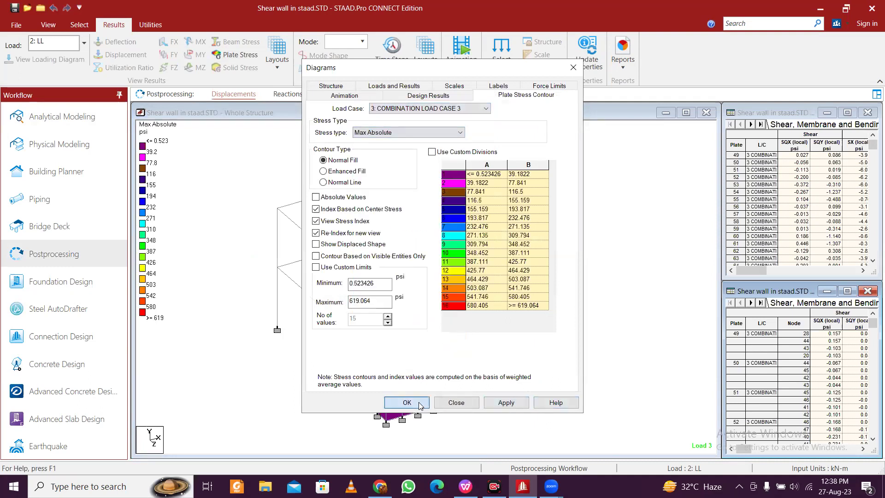
left_click(407, 402)
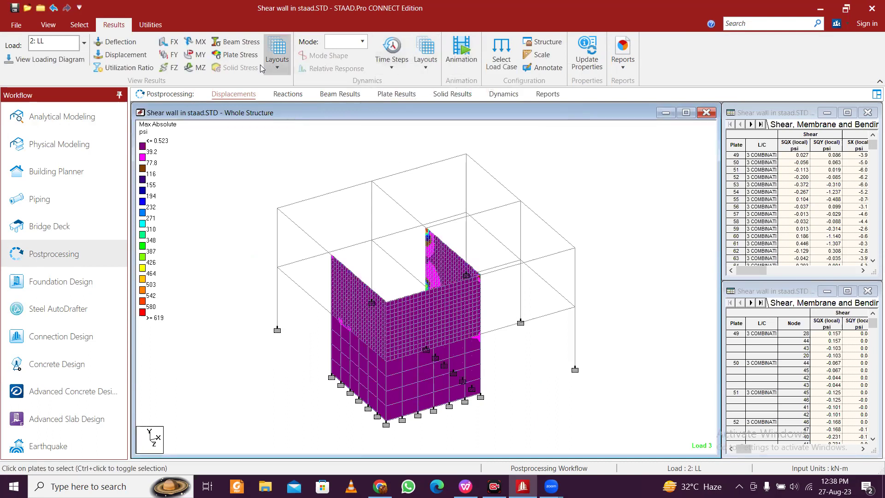
Step: Change the plate stress contour to Max Top (Principal Major Stress) for the shear walls
left_click(232, 60)
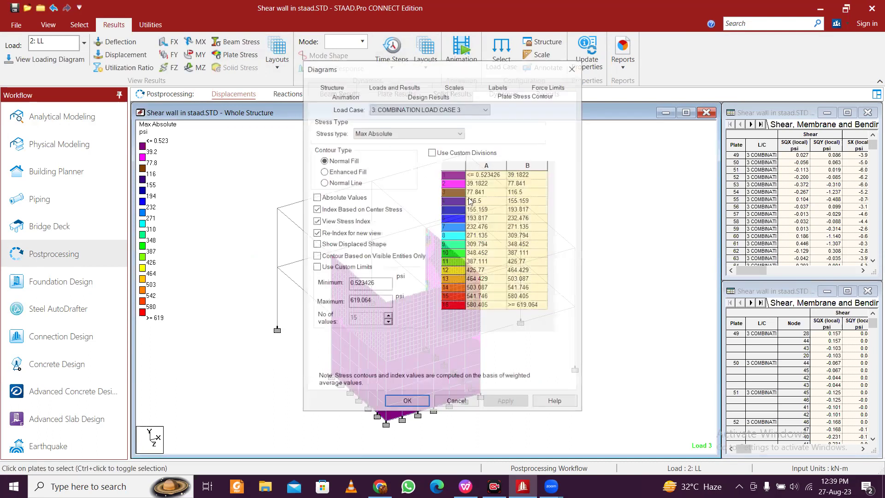
left_click(423, 132)
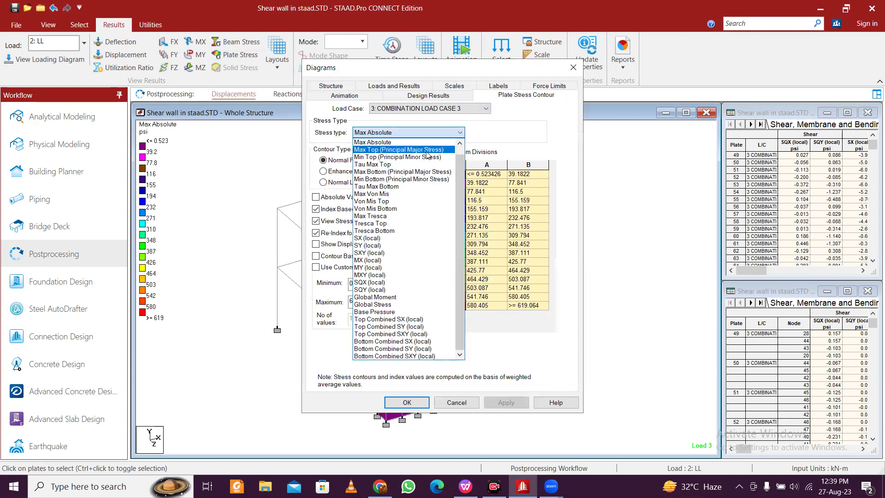
left_click(399, 150)
left_click(505, 403)
left_click(420, 406)
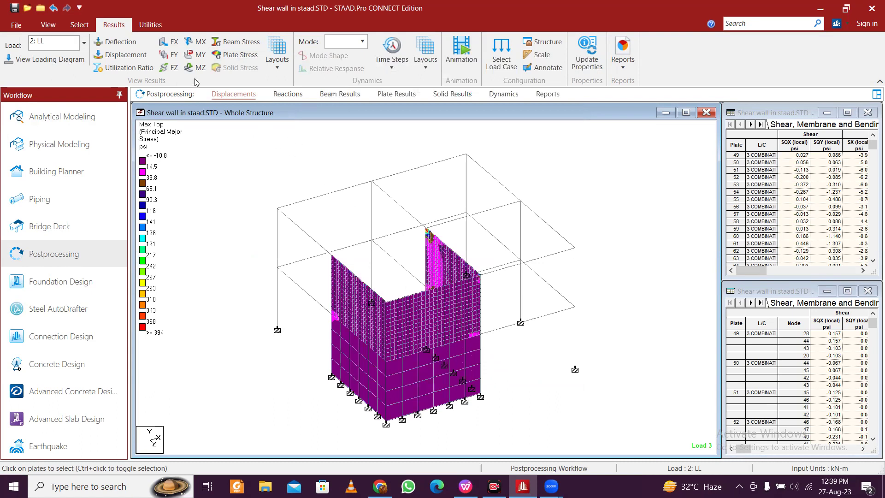
Step: Show the structure's deflection and displacement diagrams together with the plate stress contour
left_click(125, 46)
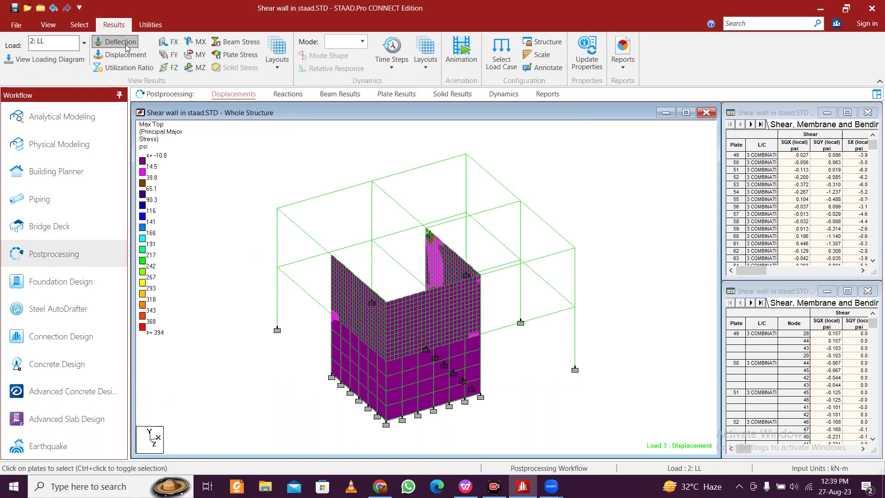
left_click(124, 54)
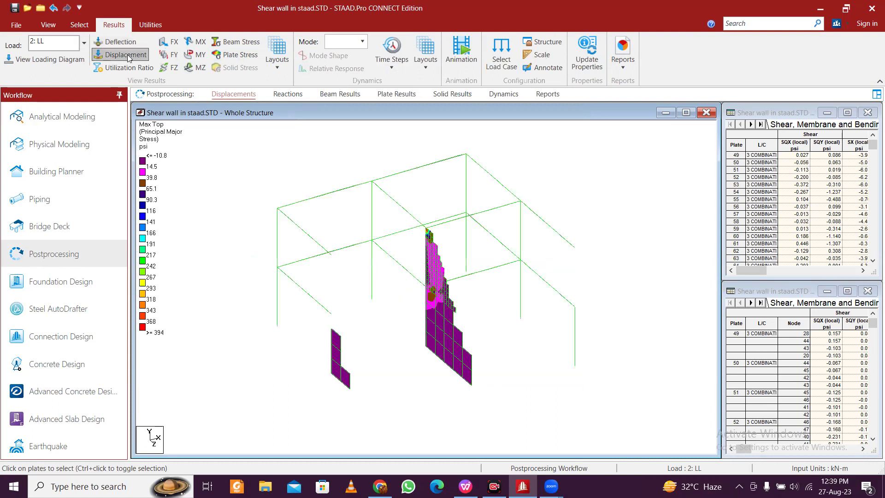